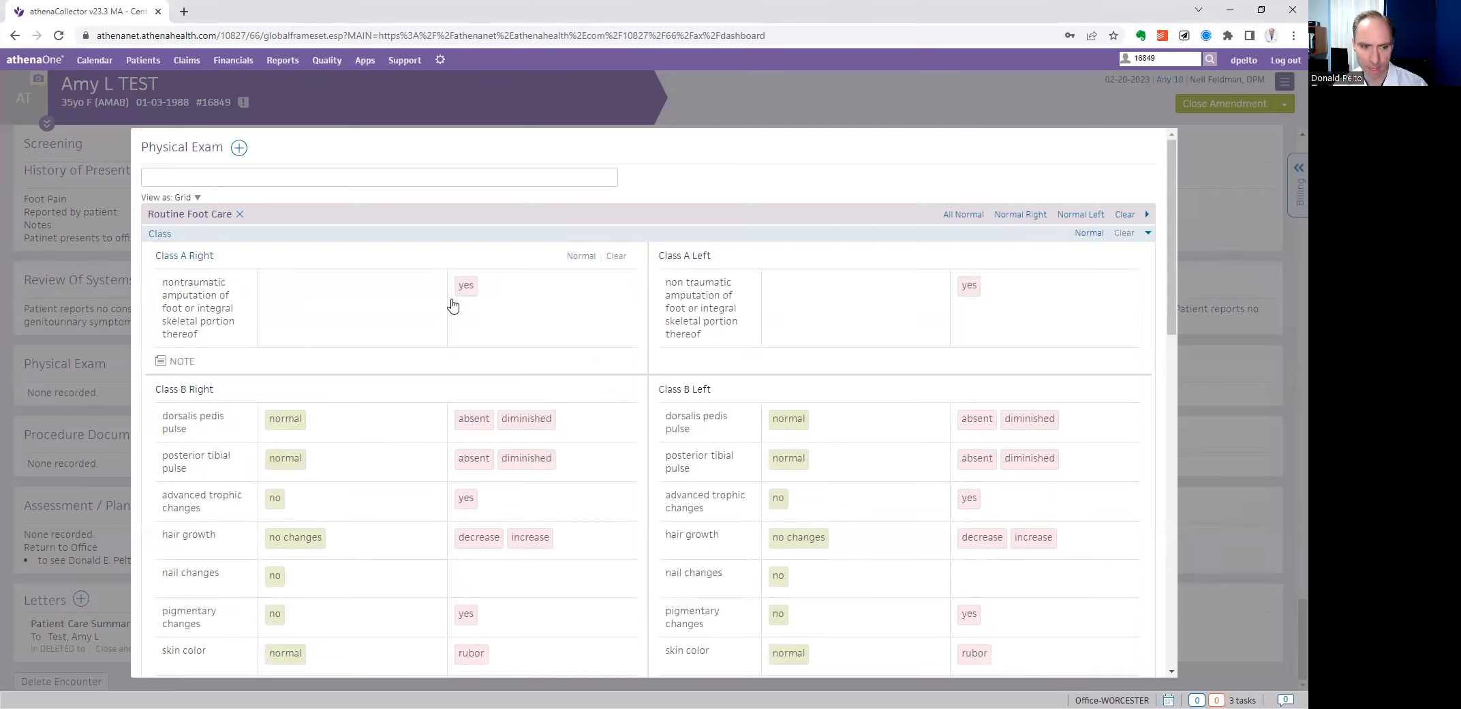
# - Review the Class A, B and C findings for both feet and the sections below them in the Routine Foot Care exam
pyautogui.scroll(-2, 816, 342)
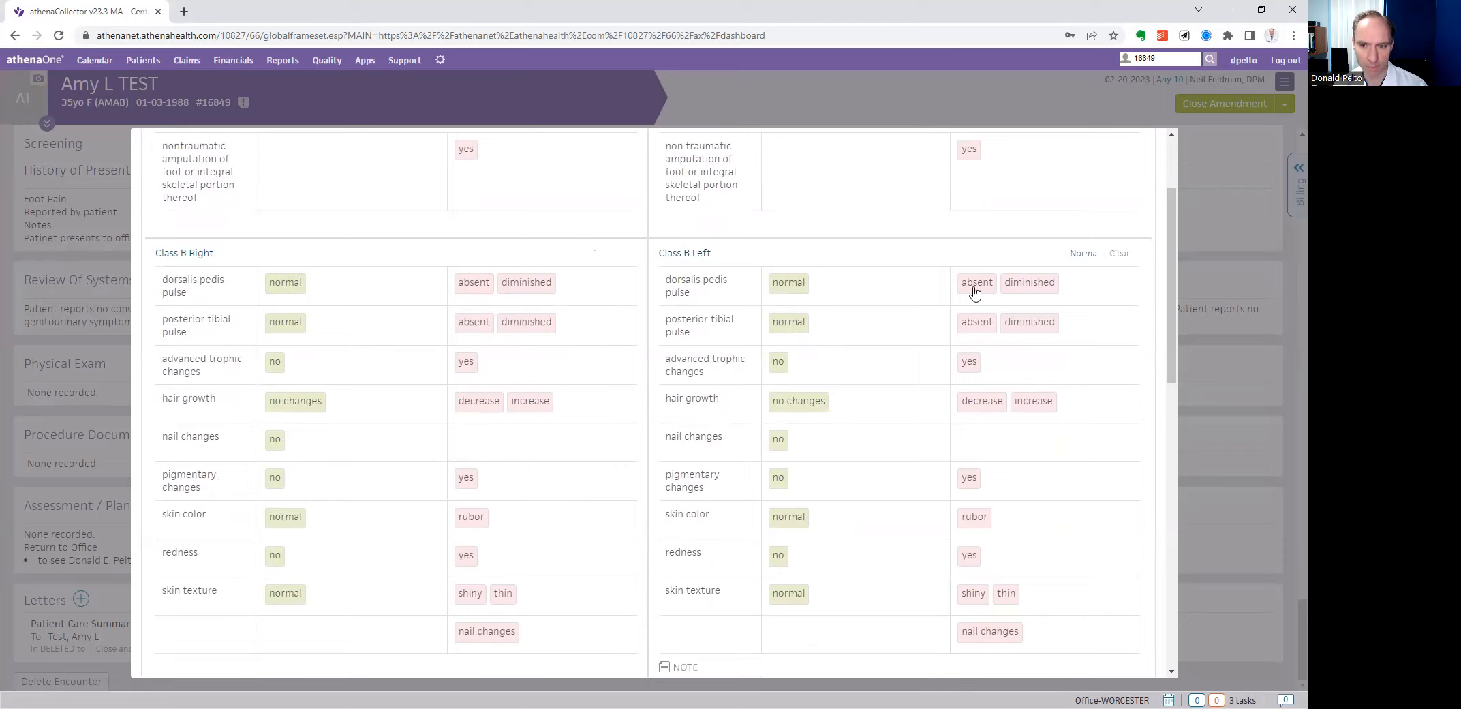
pyautogui.scroll(-4, 913, 343)
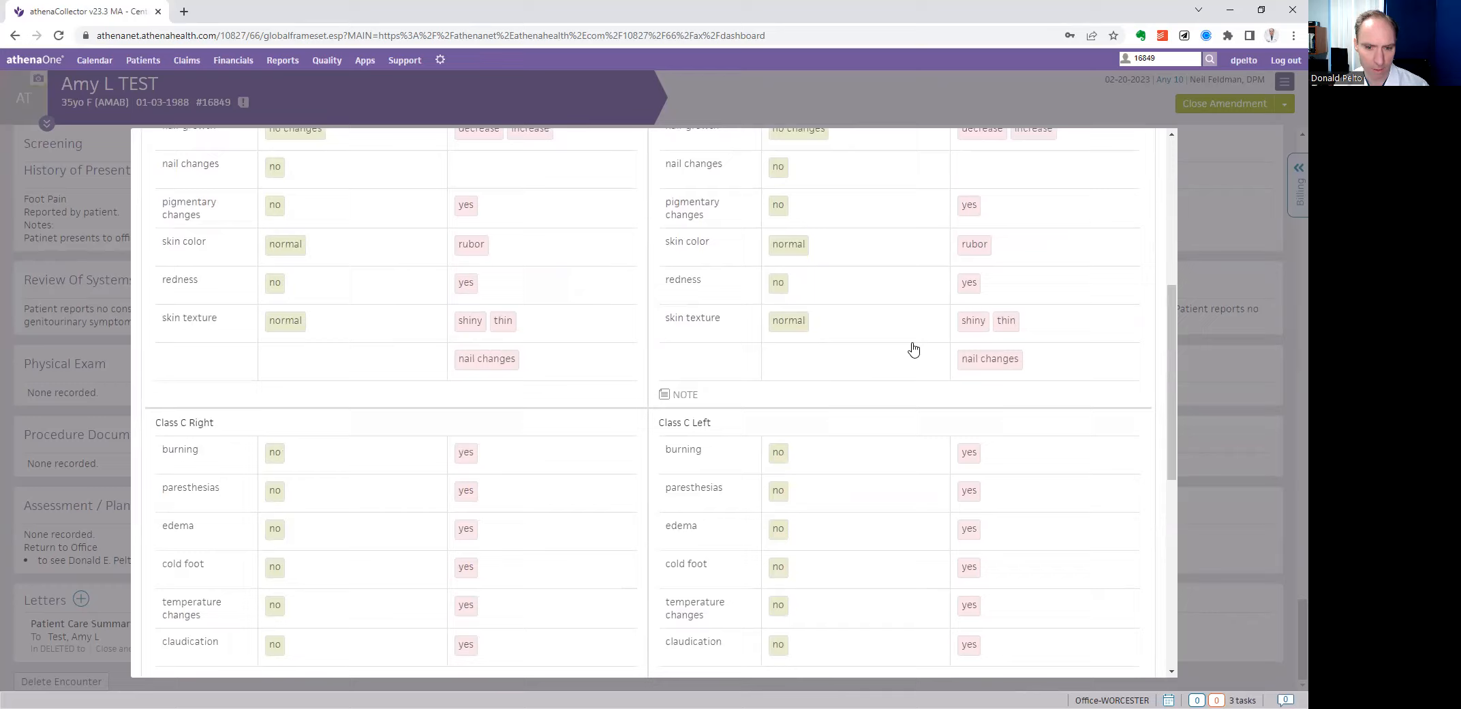
pyautogui.scroll(3, 911, 343)
pyautogui.scroll(2, 910, 341)
pyautogui.scroll(-6, 910, 341)
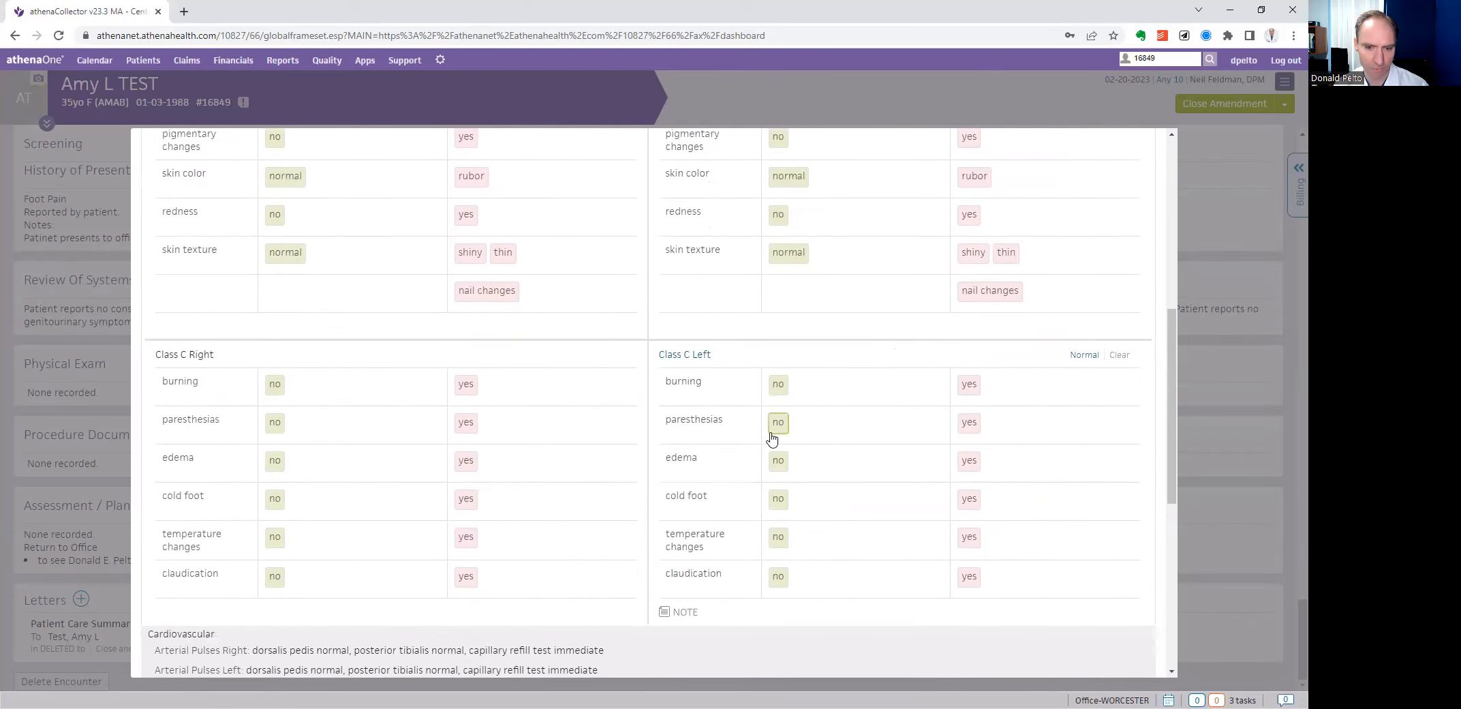
pyautogui.scroll(-3, 793, 434)
pyautogui.scroll(-2, 784, 429)
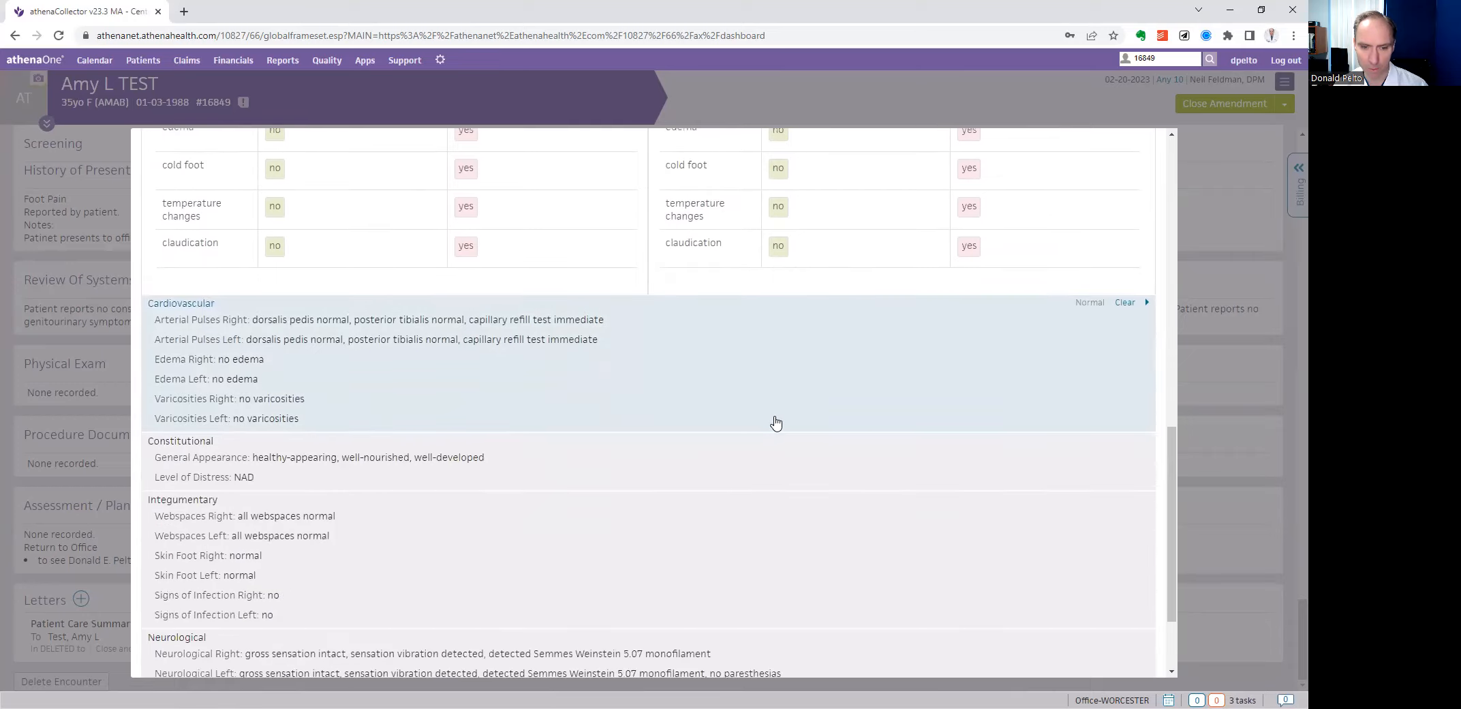
pyautogui.scroll(3, 665, 354)
pyautogui.scroll(4, 874, 443)
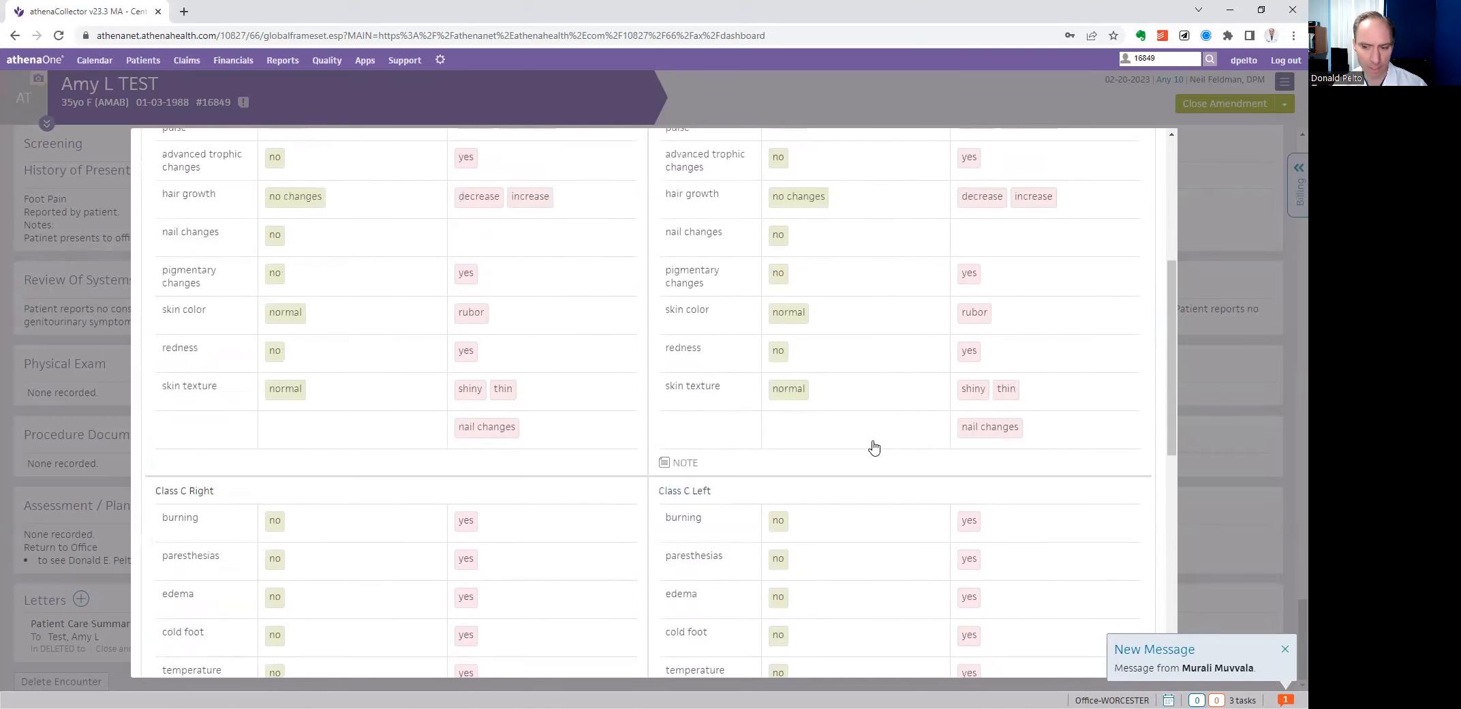
pyautogui.scroll(5, 789, 437)
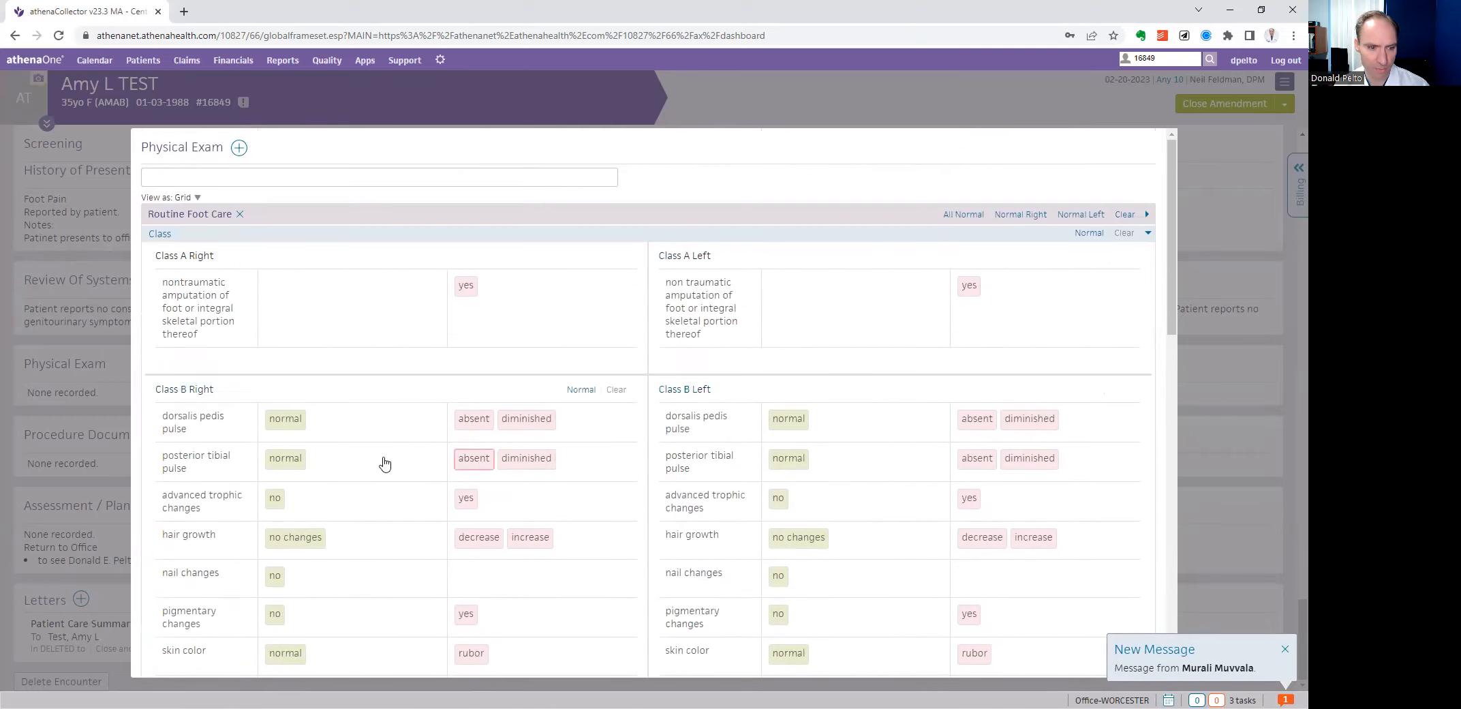
pyautogui.scroll(-10, 368, 460)
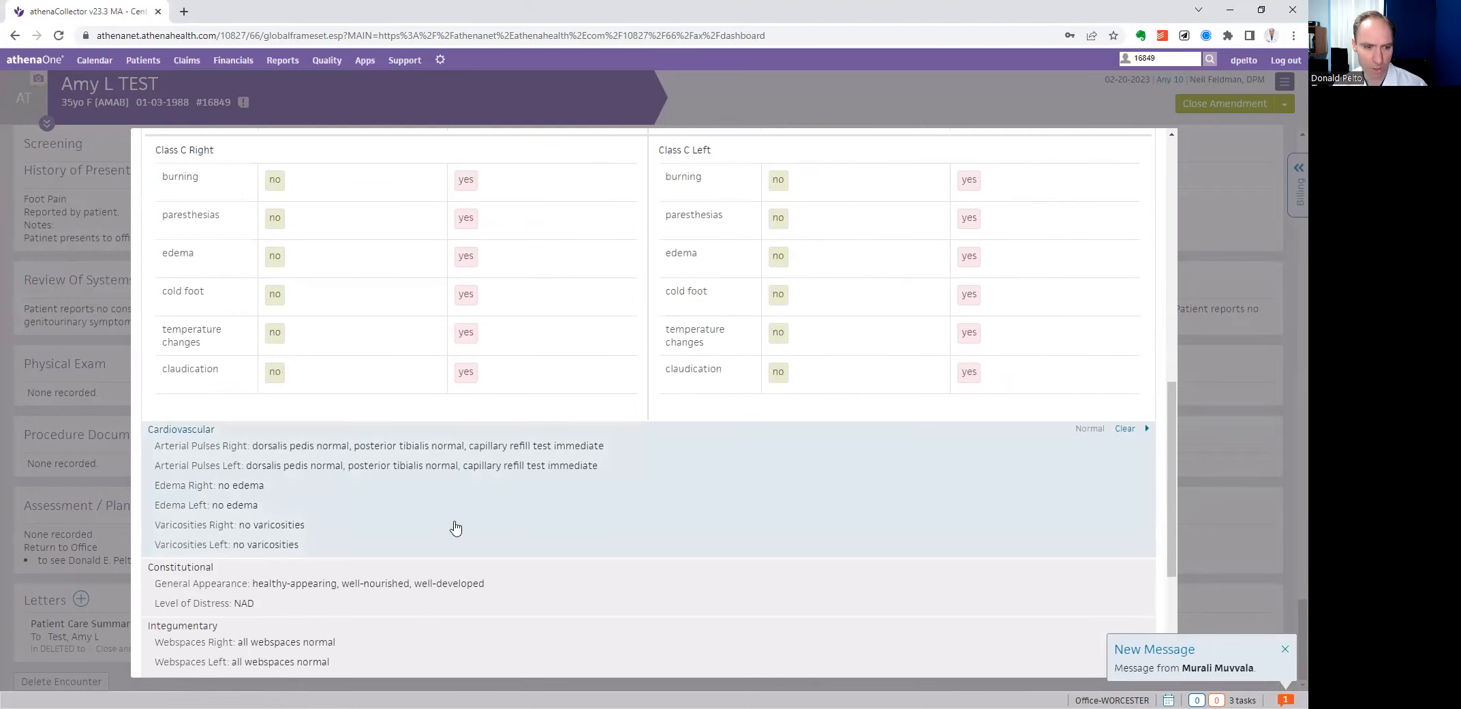
# - Expand the Cardiovascular findings, mark the right dorsalis pedis and posterior tibialis pulses absent, and open a note for the right arterial pulses
pyautogui.click(542, 434)
pyautogui.scroll(5, 604, 436)
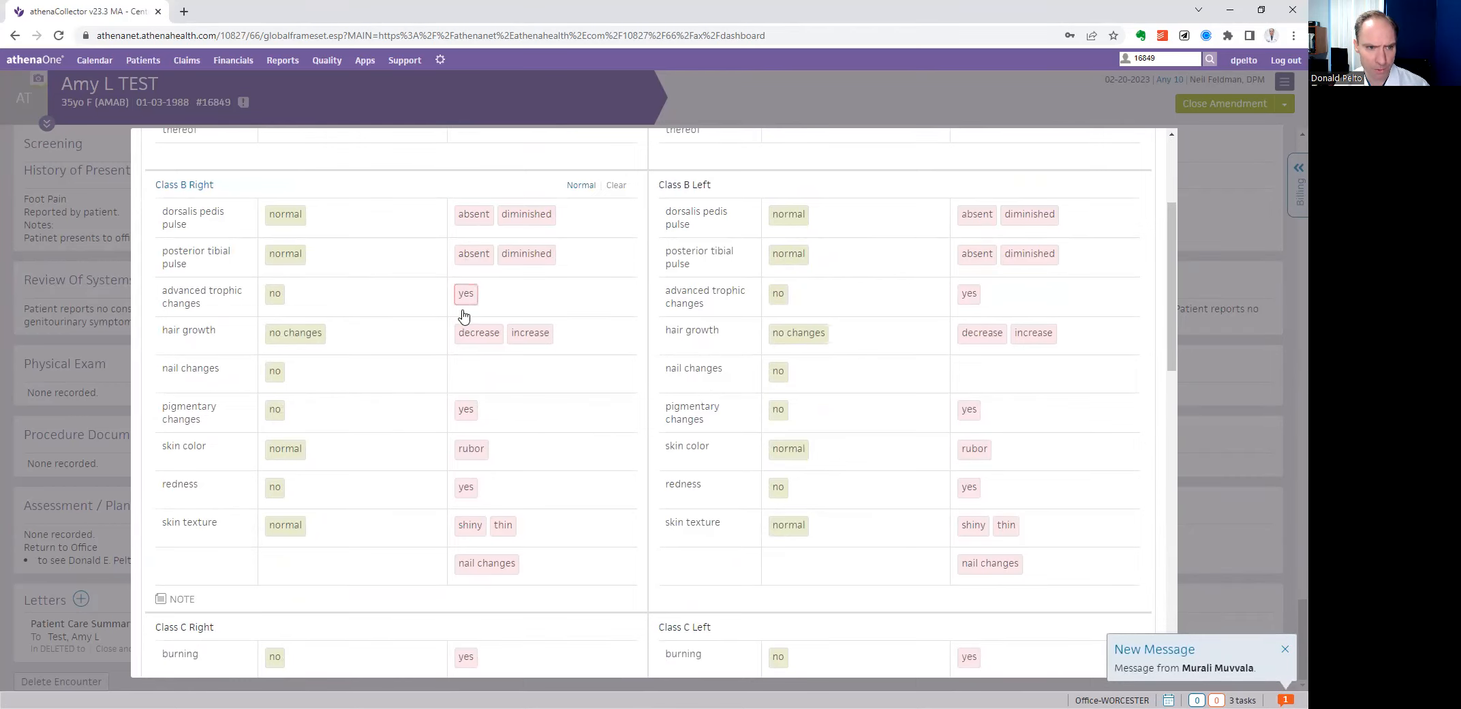
pyautogui.scroll(-10, 474, 351)
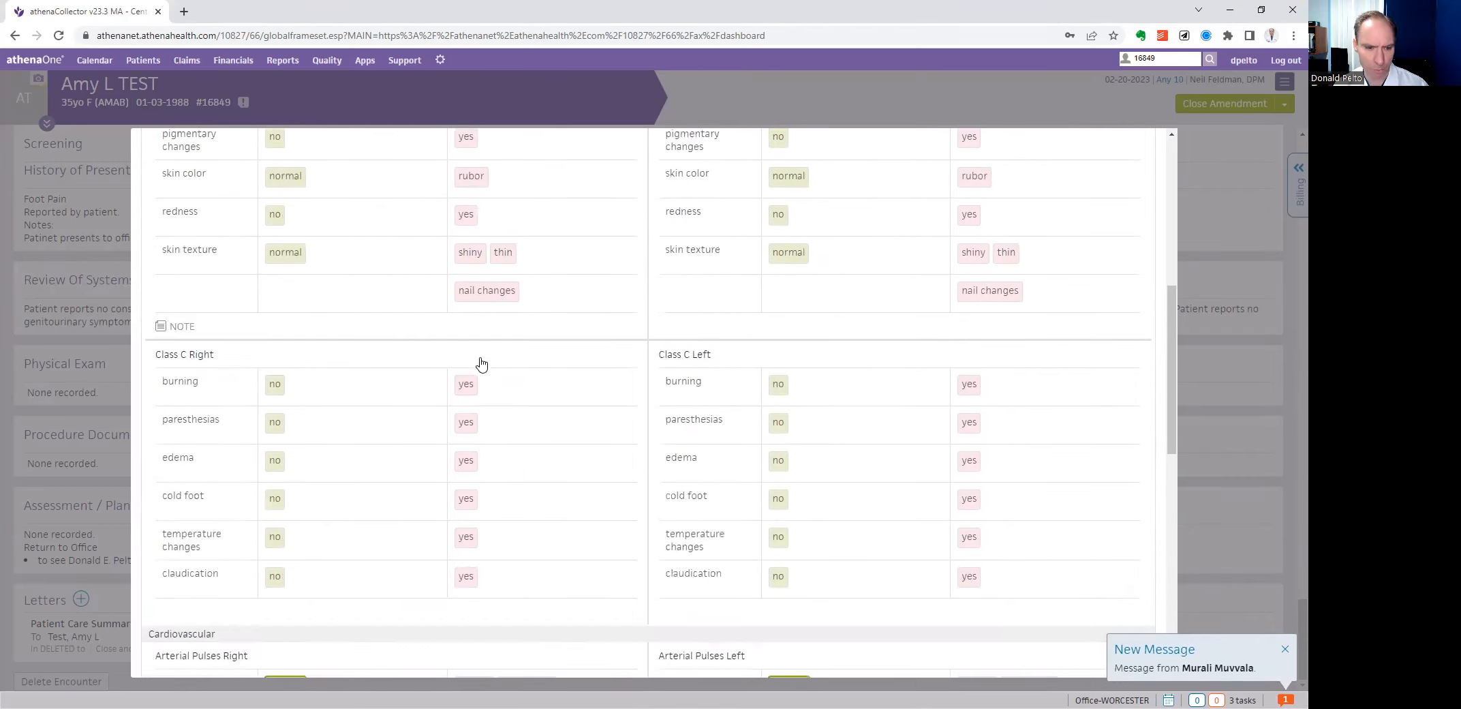
pyautogui.click(473, 210)
pyautogui.click(469, 249)
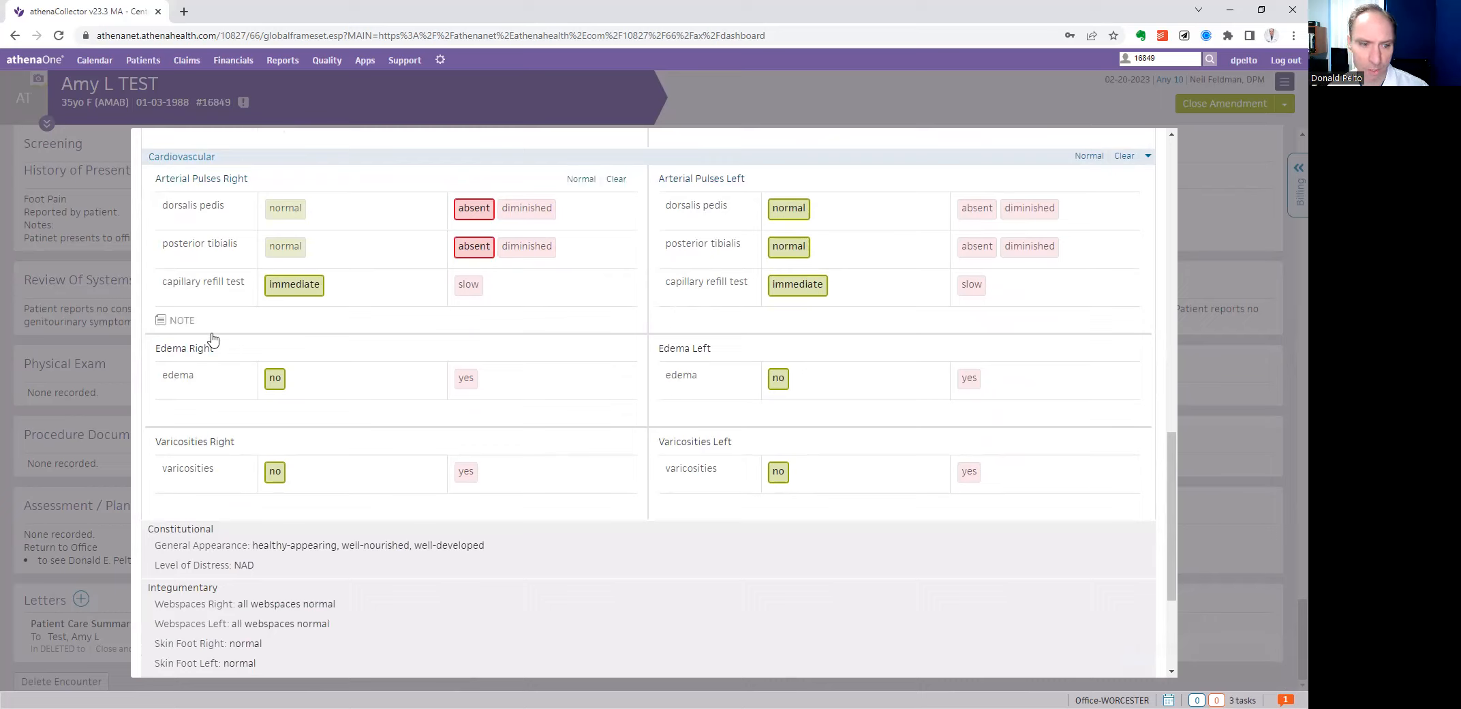
pyautogui.click(164, 323)
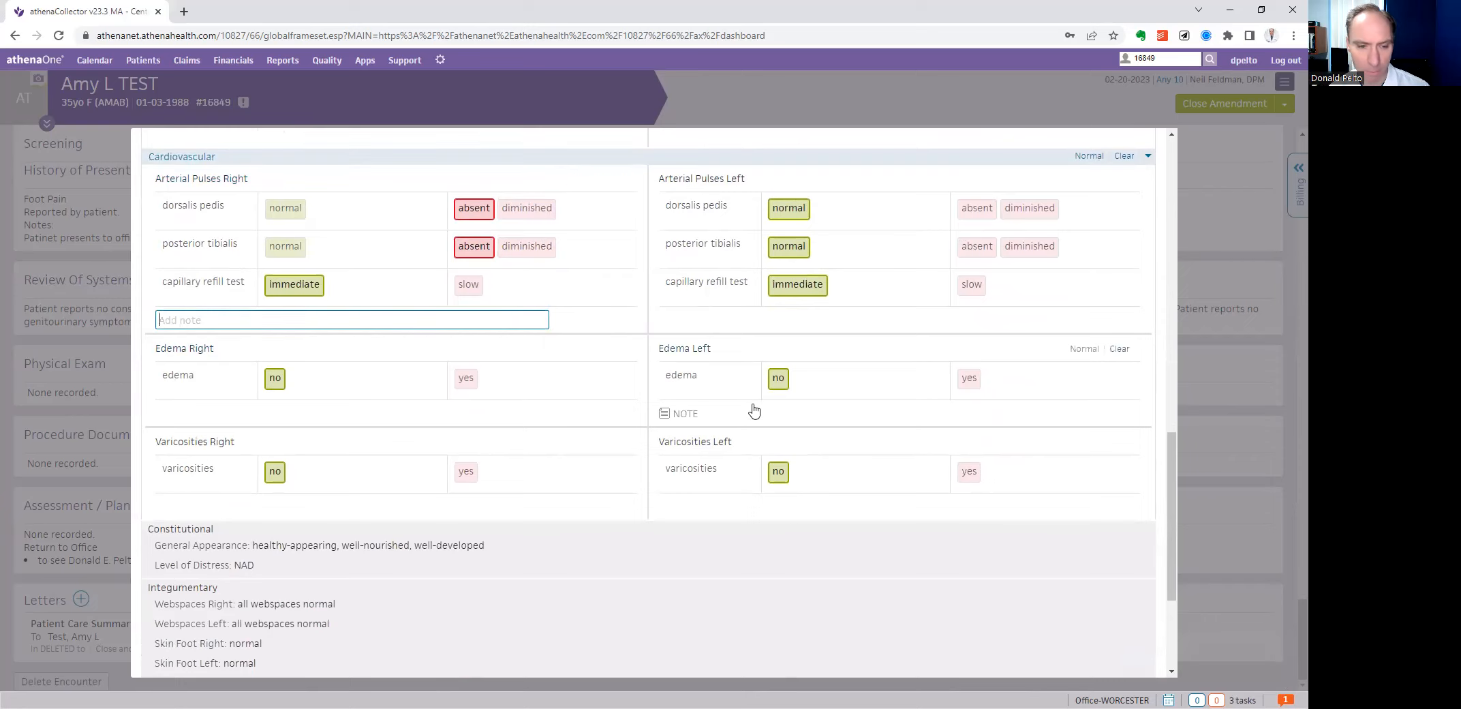
# - Expand the Integumentary findings and record right hyperkeratotic lesions as present at the "1st and 5th met head"
pyautogui.scroll(-1, 916, 440)
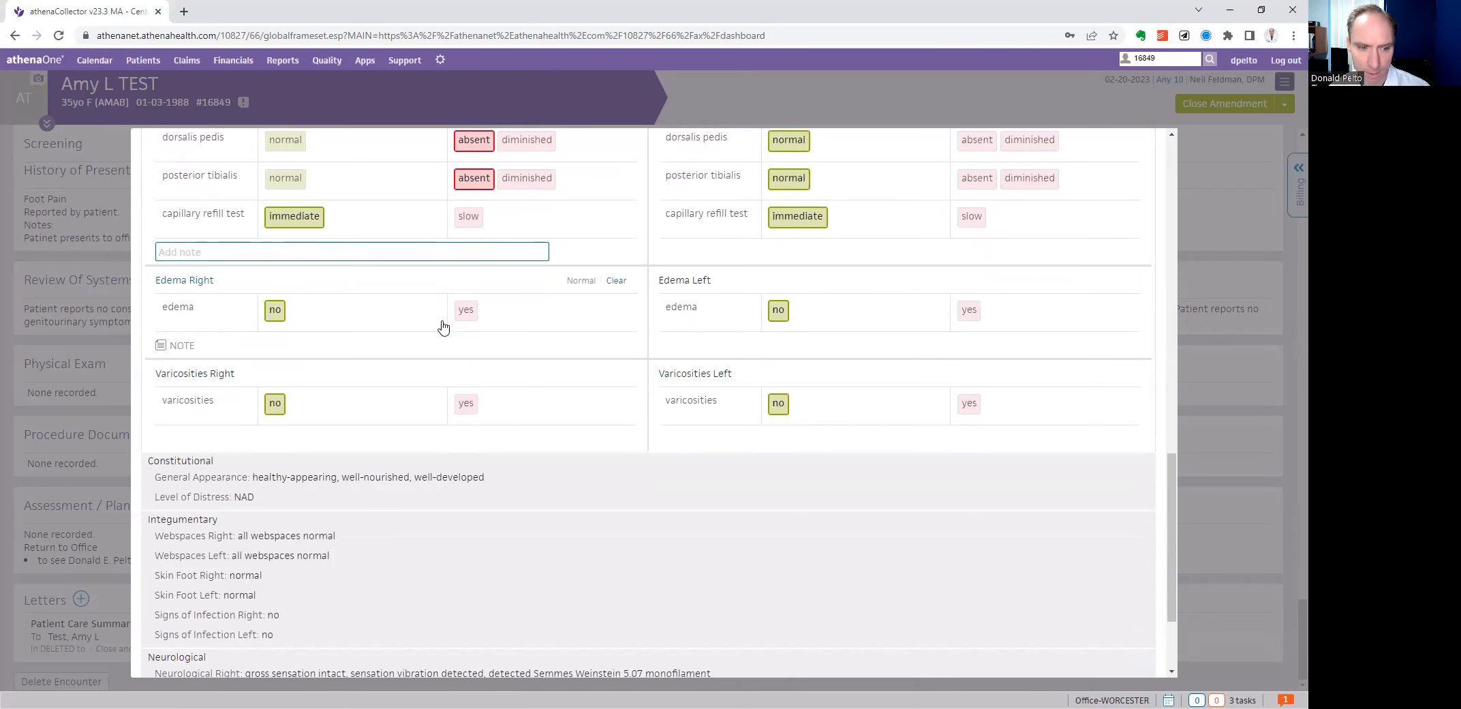
pyautogui.scroll(-2, 579, 335)
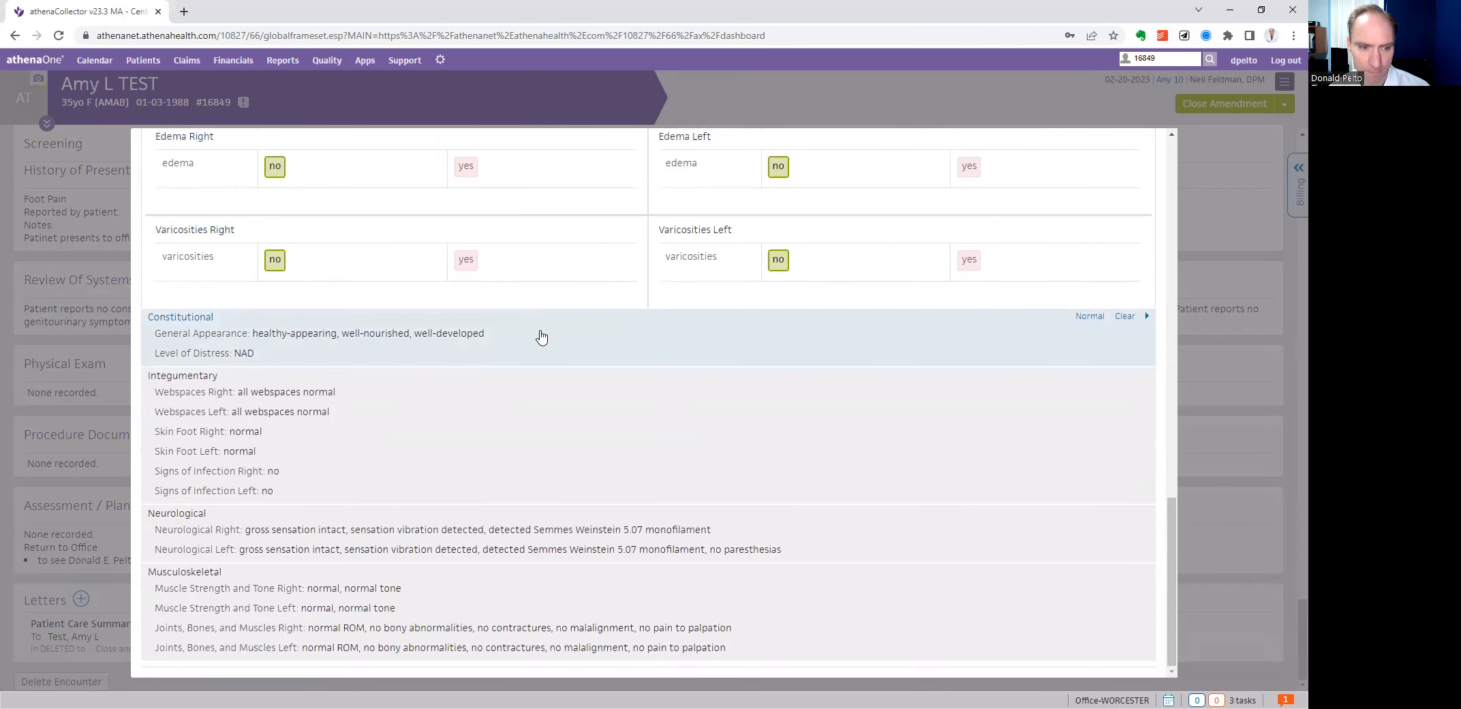
pyautogui.click(456, 435)
pyautogui.scroll(-2, 695, 390)
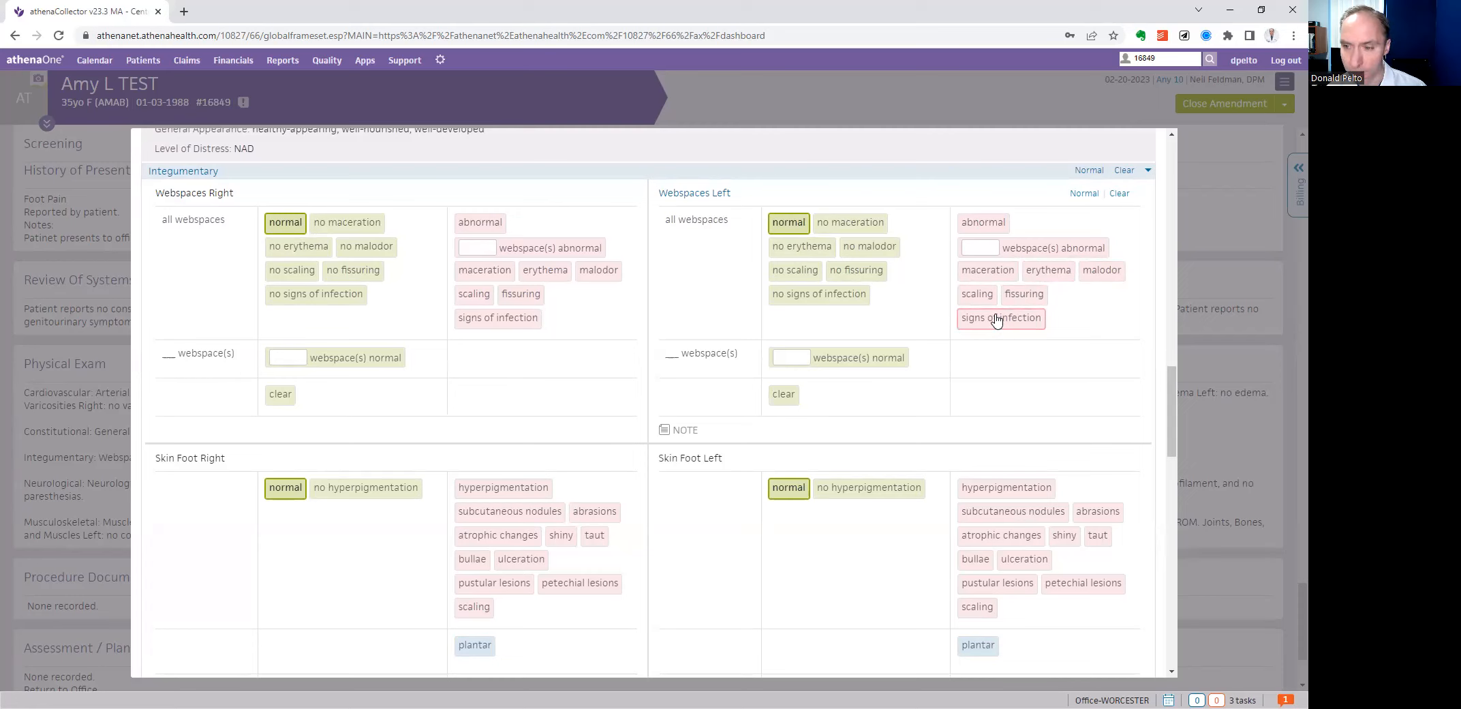
pyautogui.scroll(-4, 997, 320)
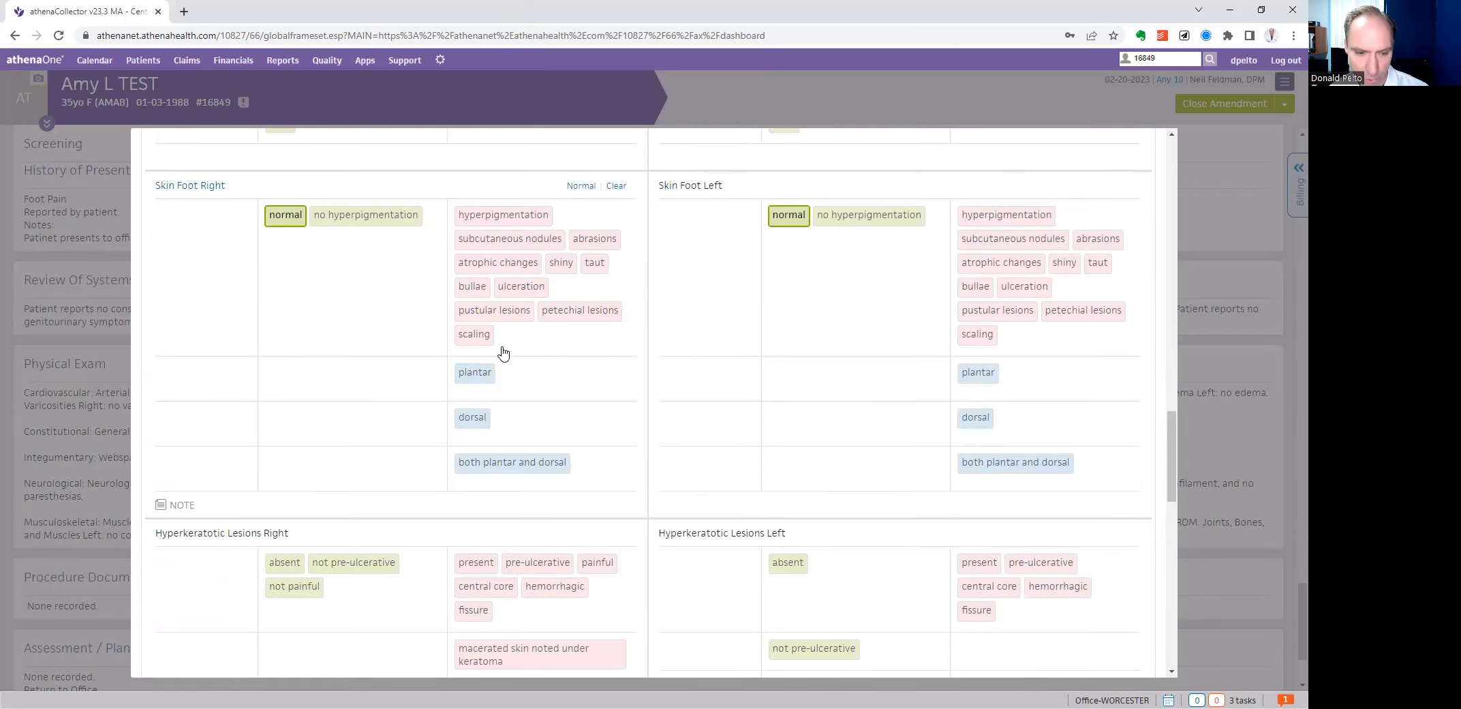
pyautogui.scroll(-4, 502, 352)
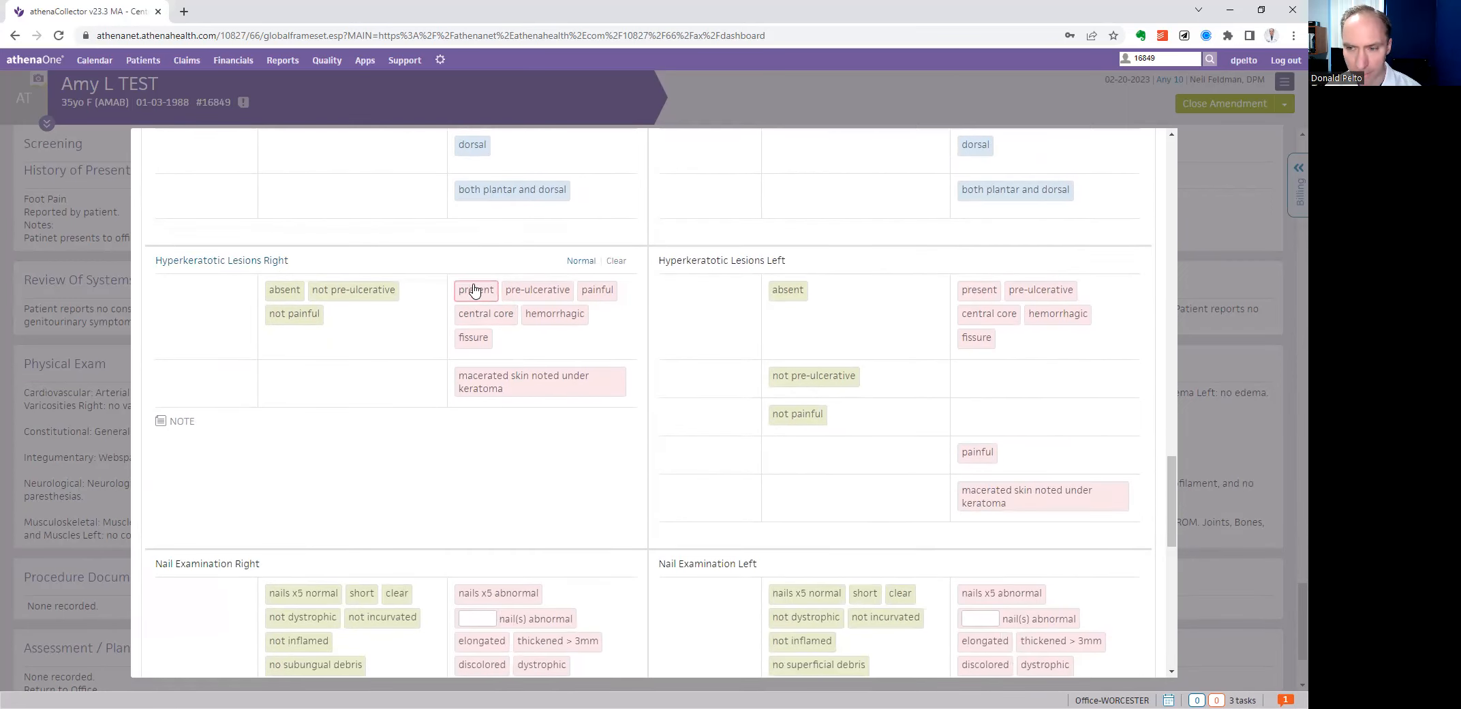
pyautogui.click(476, 291)
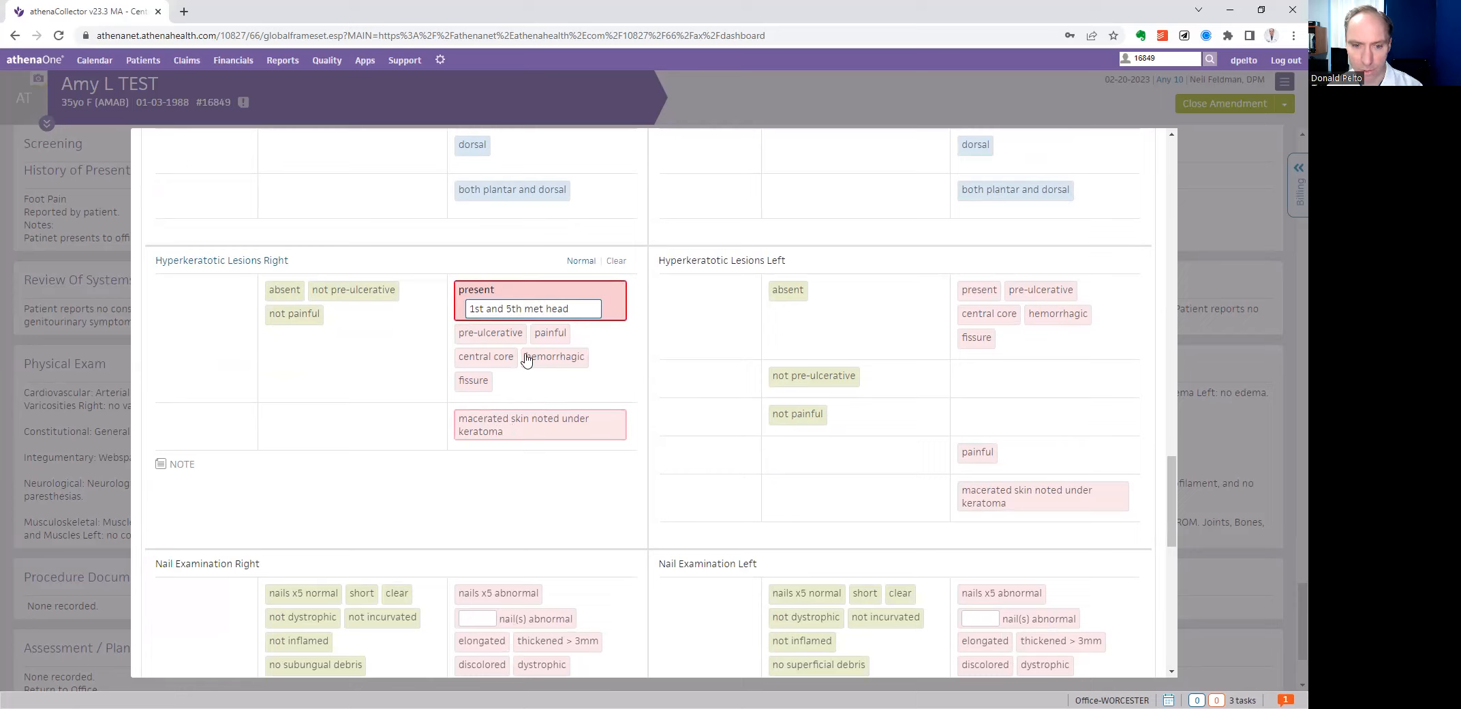
pyautogui.tripleClick(520, 308)
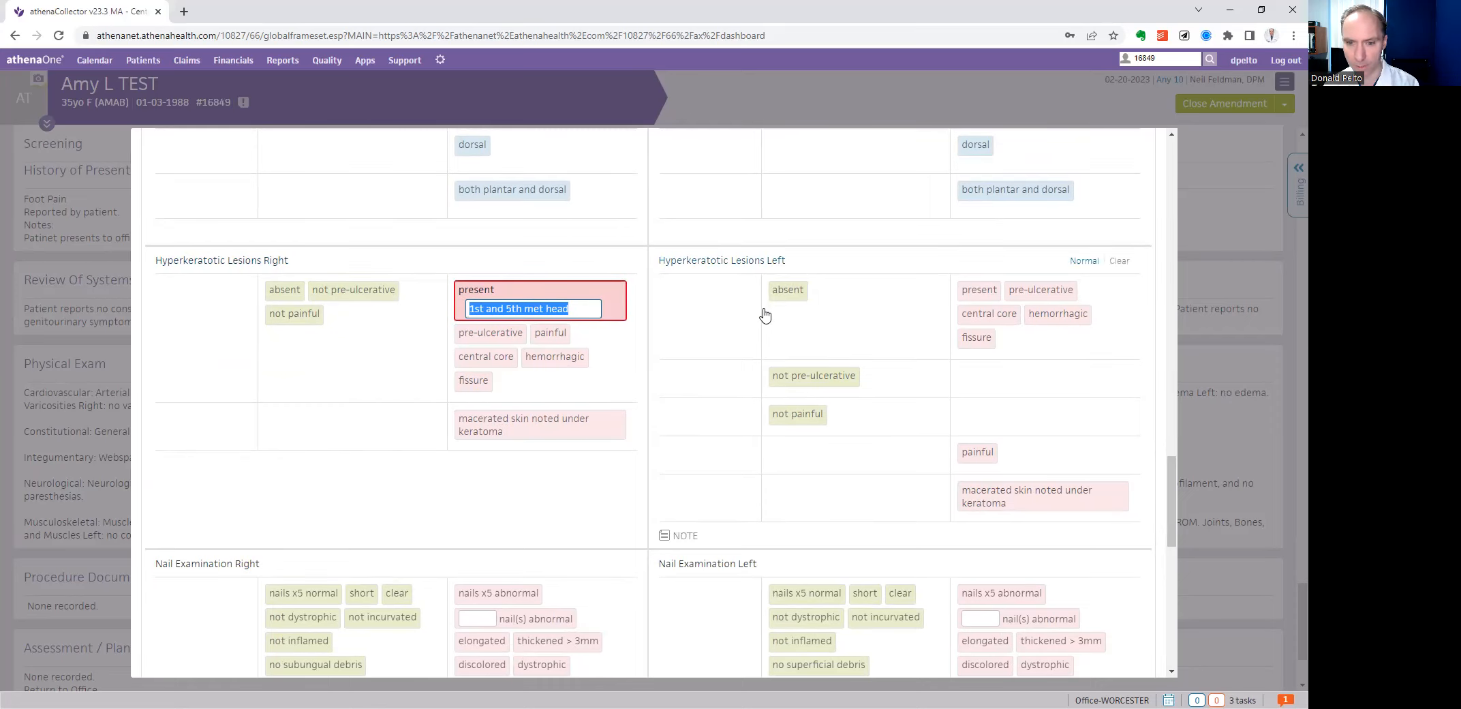
# - In the right nail examination, record nails 1,5 as abnormal, elongated, thickened > 3mm, discolored and dystrophic
pyautogui.scroll(-4, 965, 341)
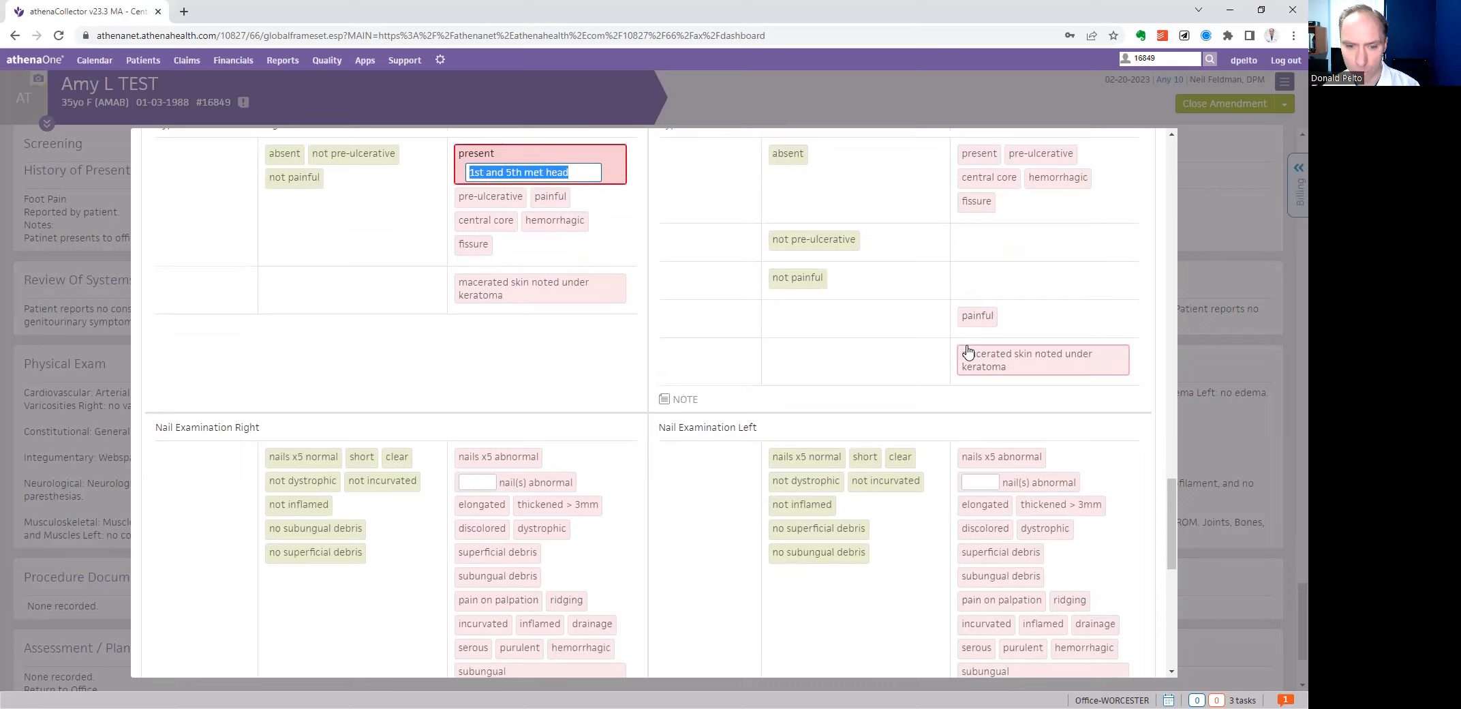
pyautogui.scroll(-1, 969, 349)
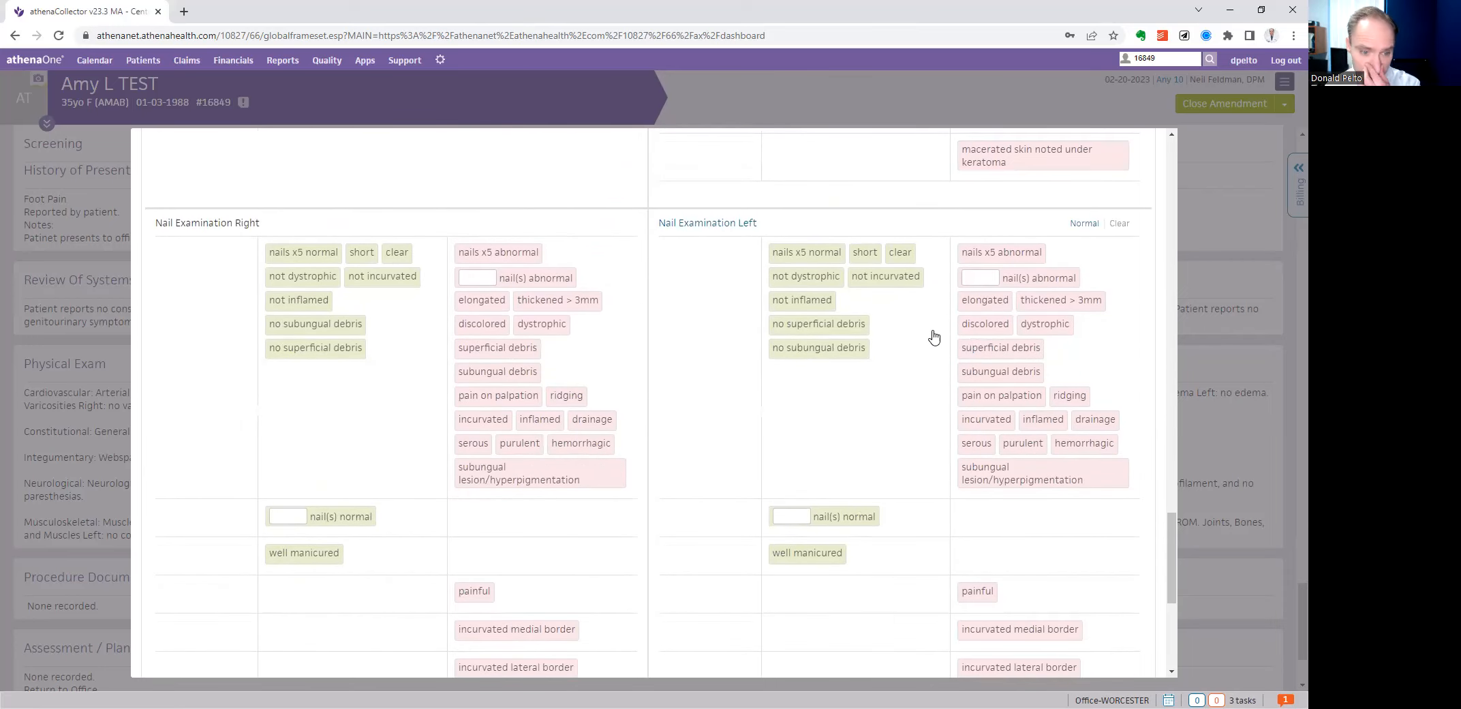
pyautogui.click(474, 277)
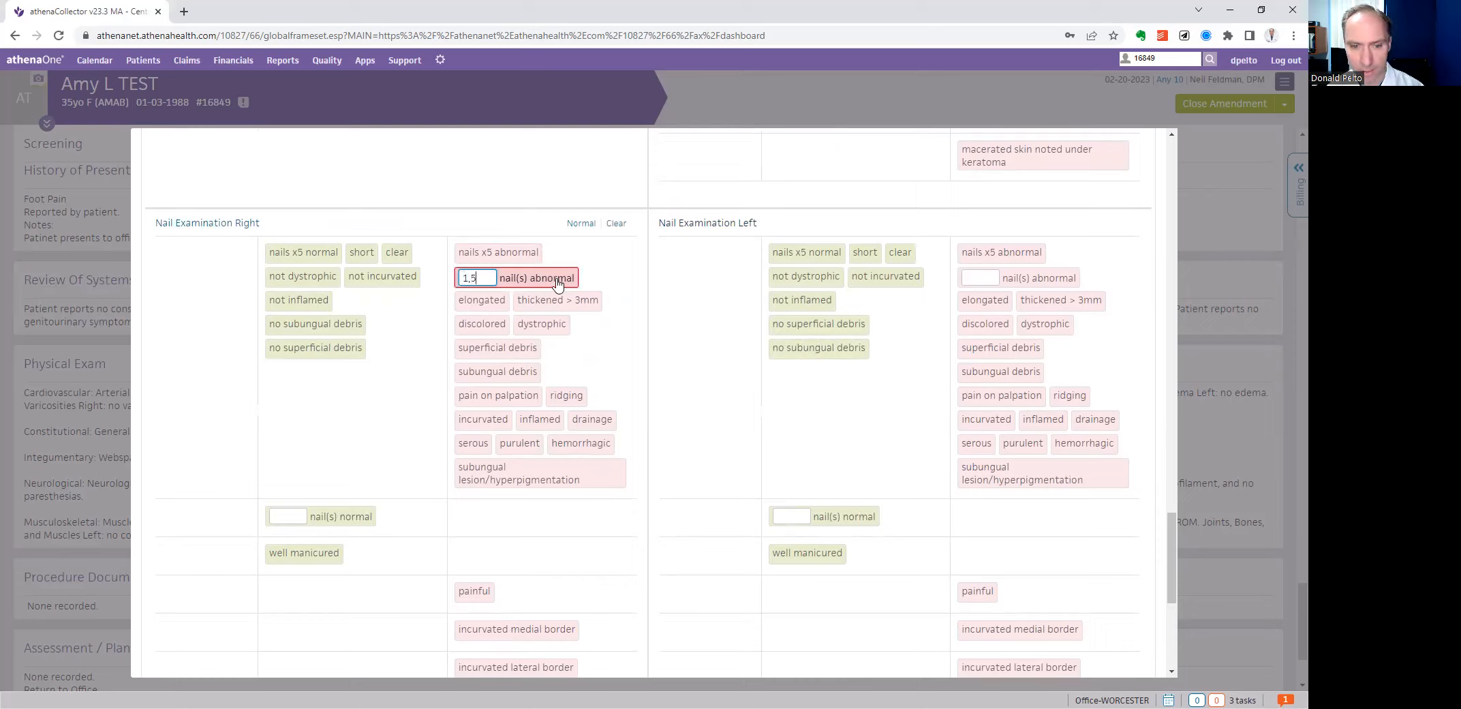
pyautogui.click(483, 305)
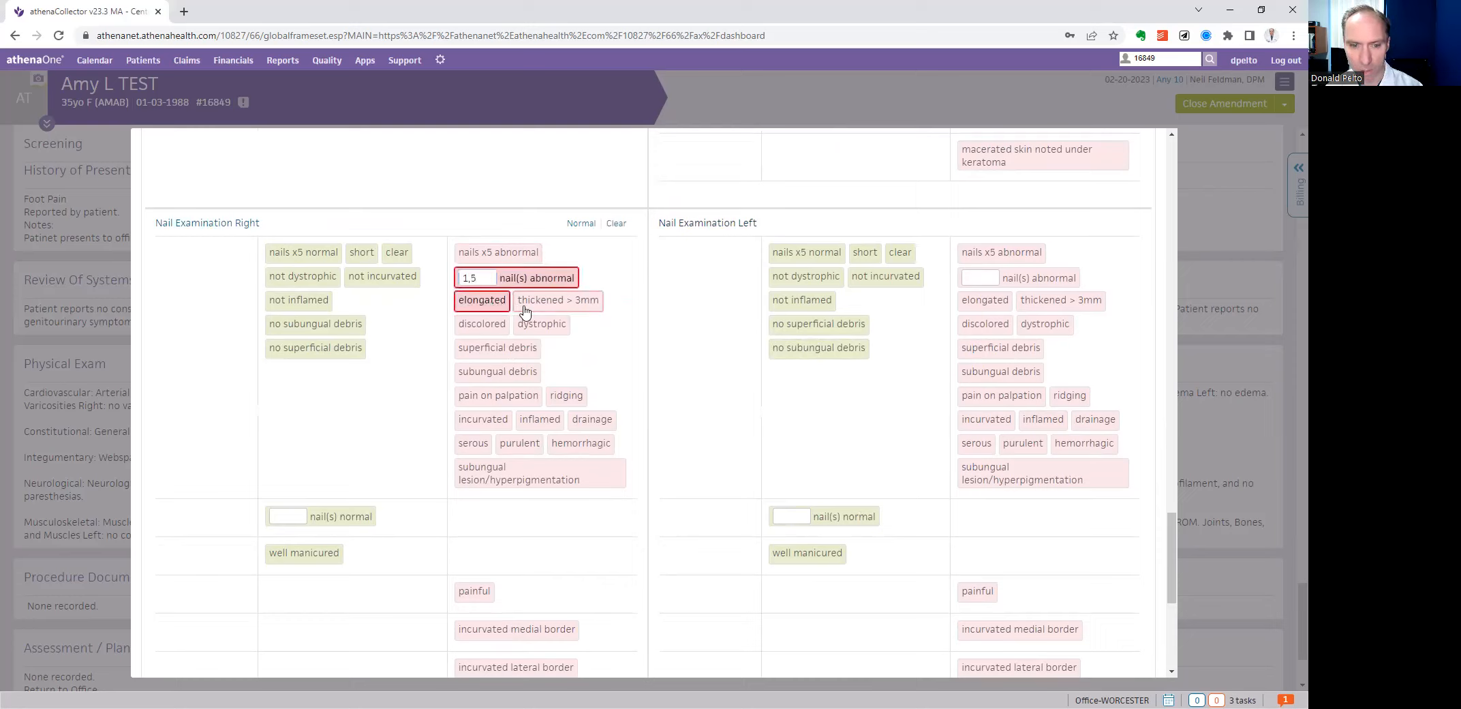
pyautogui.click(524, 304)
pyautogui.click(504, 323)
pyautogui.click(521, 326)
# - Add superficial debris, subungual debris, pain on palpation and hemorrhagic with the detail "great toenail" to the right nail findings
pyautogui.click(480, 349)
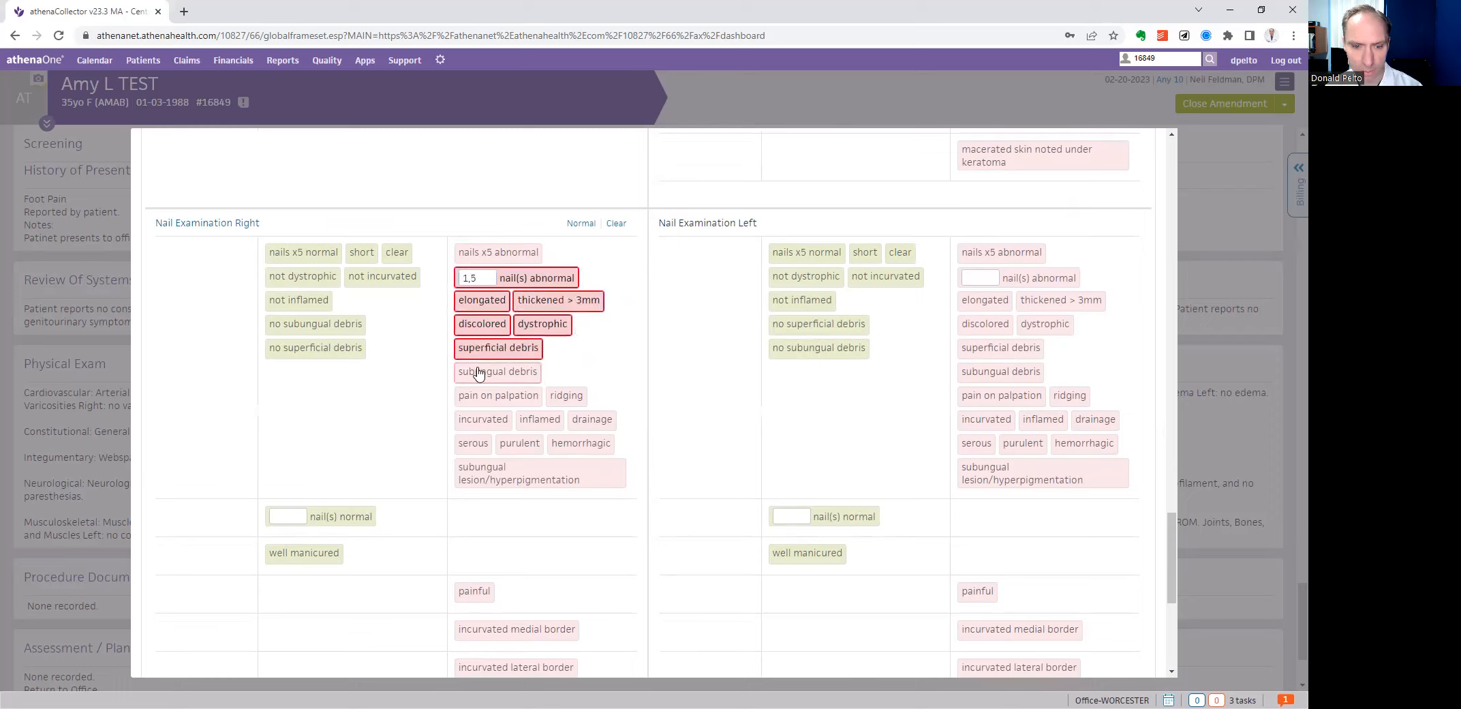
pyautogui.click(486, 372)
pyautogui.click(494, 395)
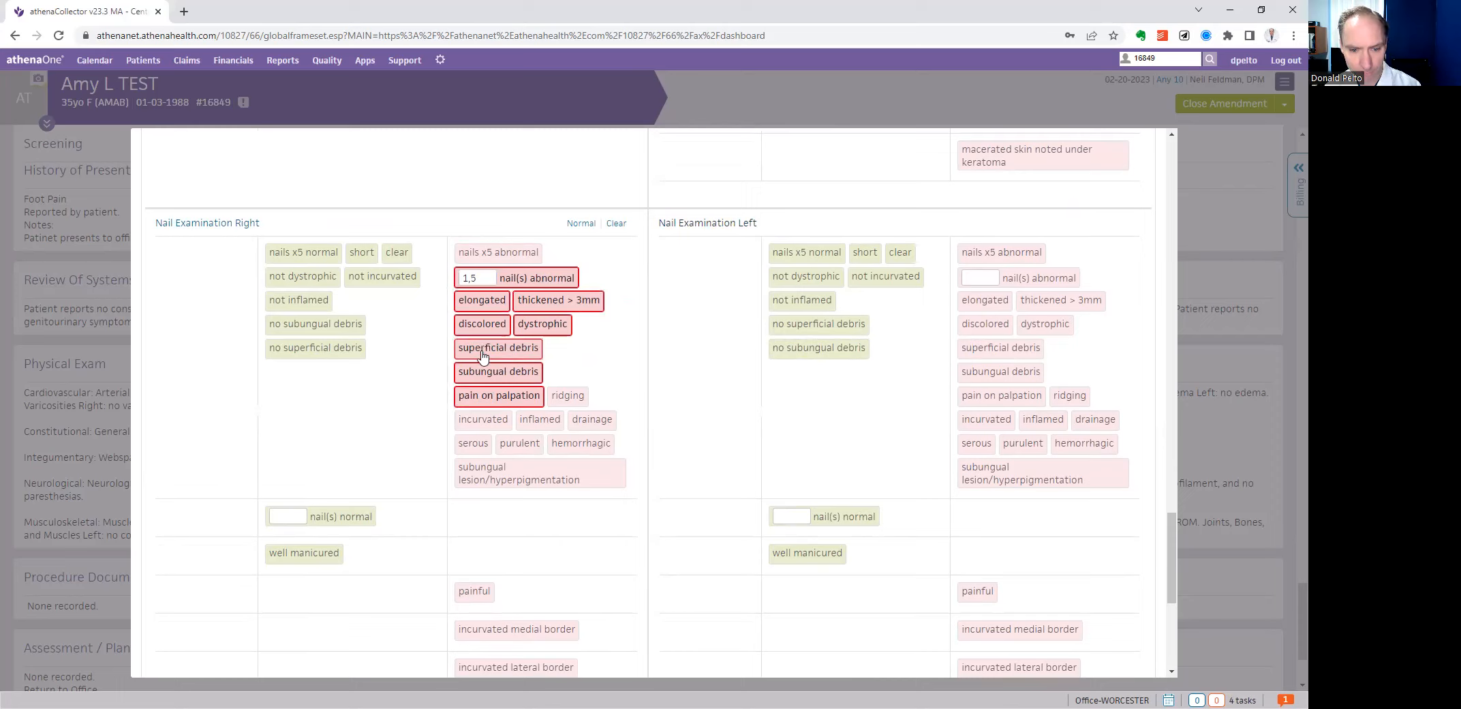
pyautogui.click(569, 446)
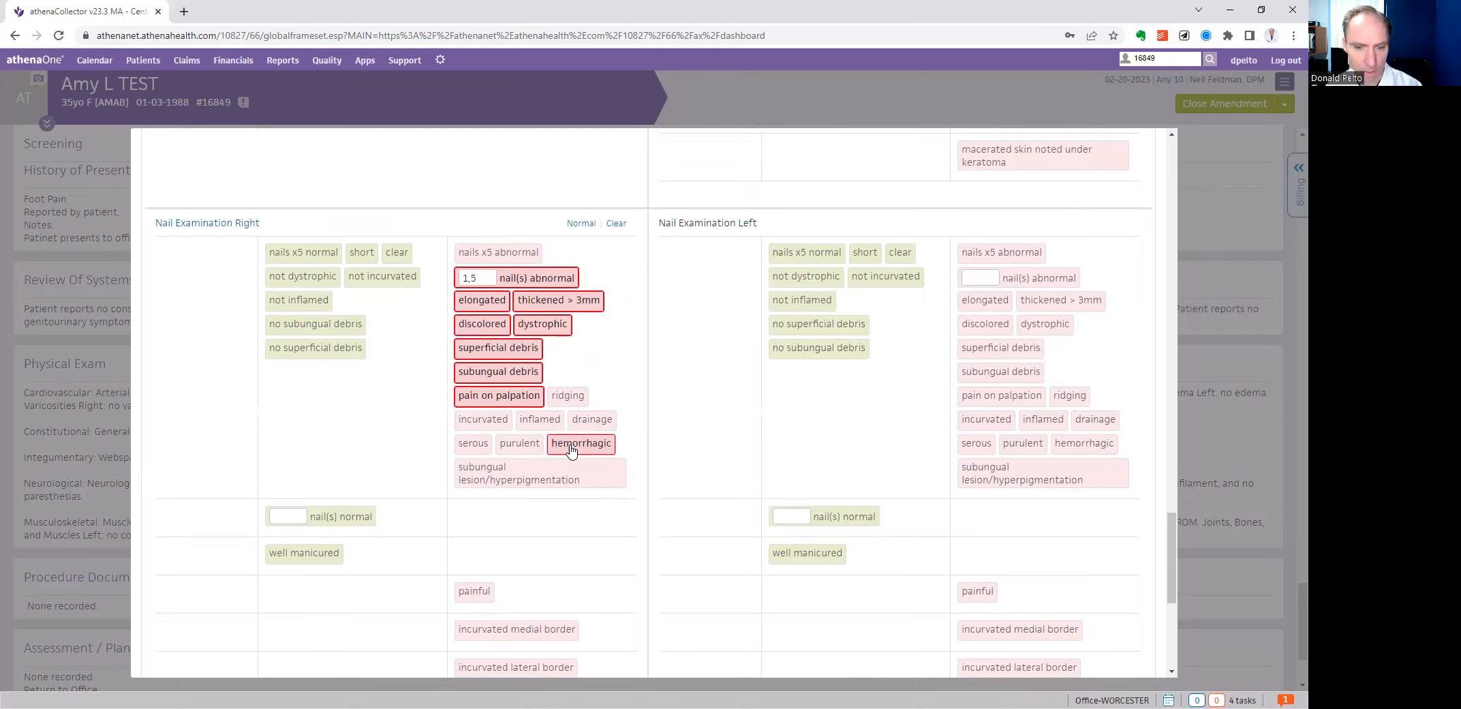
pyautogui.write('great toenail')
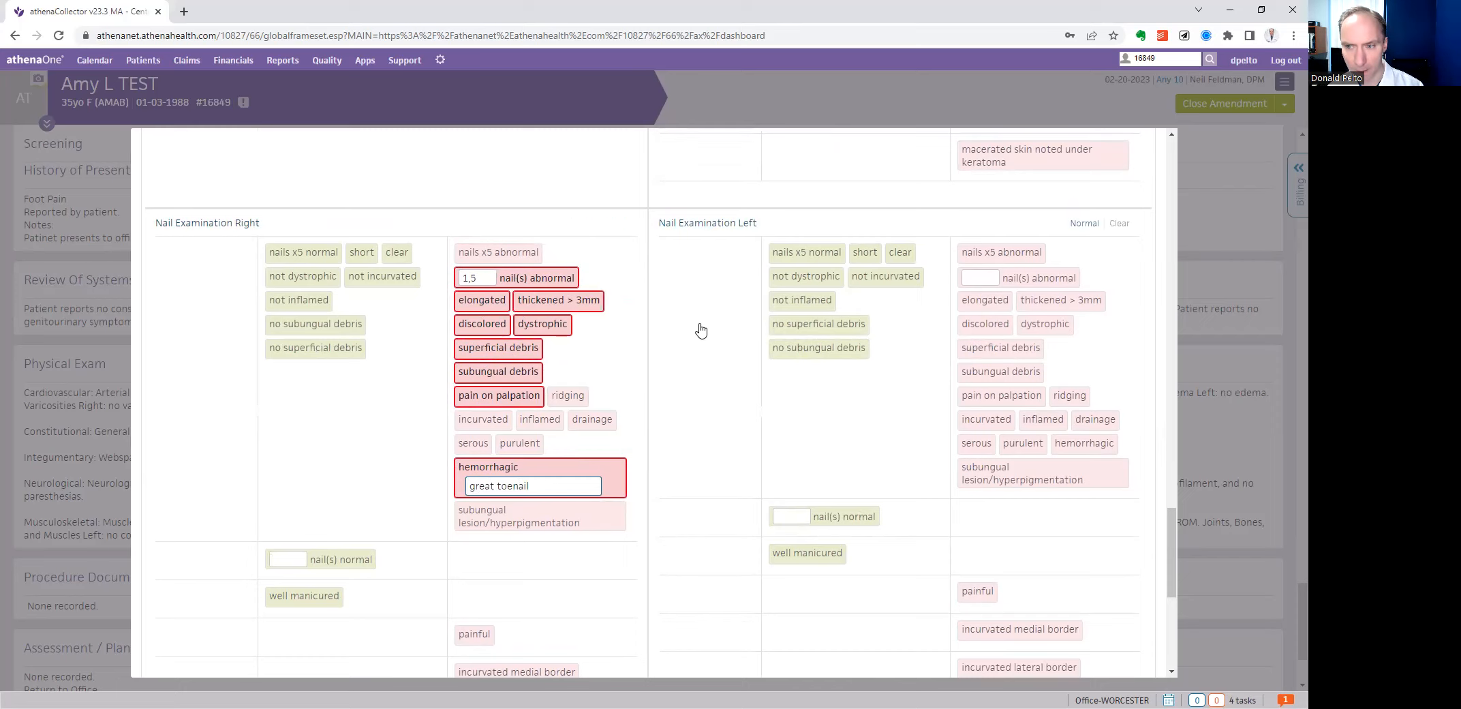
# - Try an incurvated medial border finding with the detail "hallux" on the right nails, and deselect it again
pyautogui.scroll(-2, 691, 369)
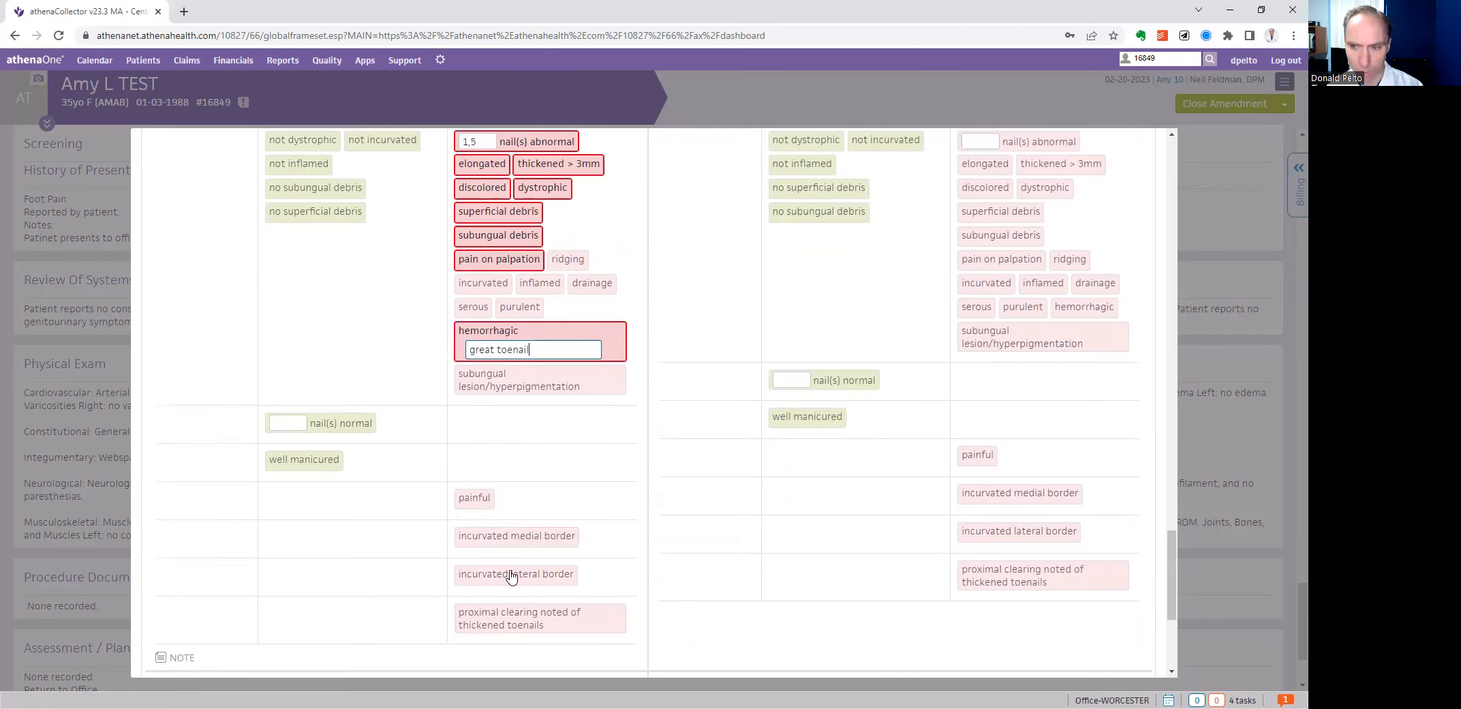
pyautogui.click(487, 542)
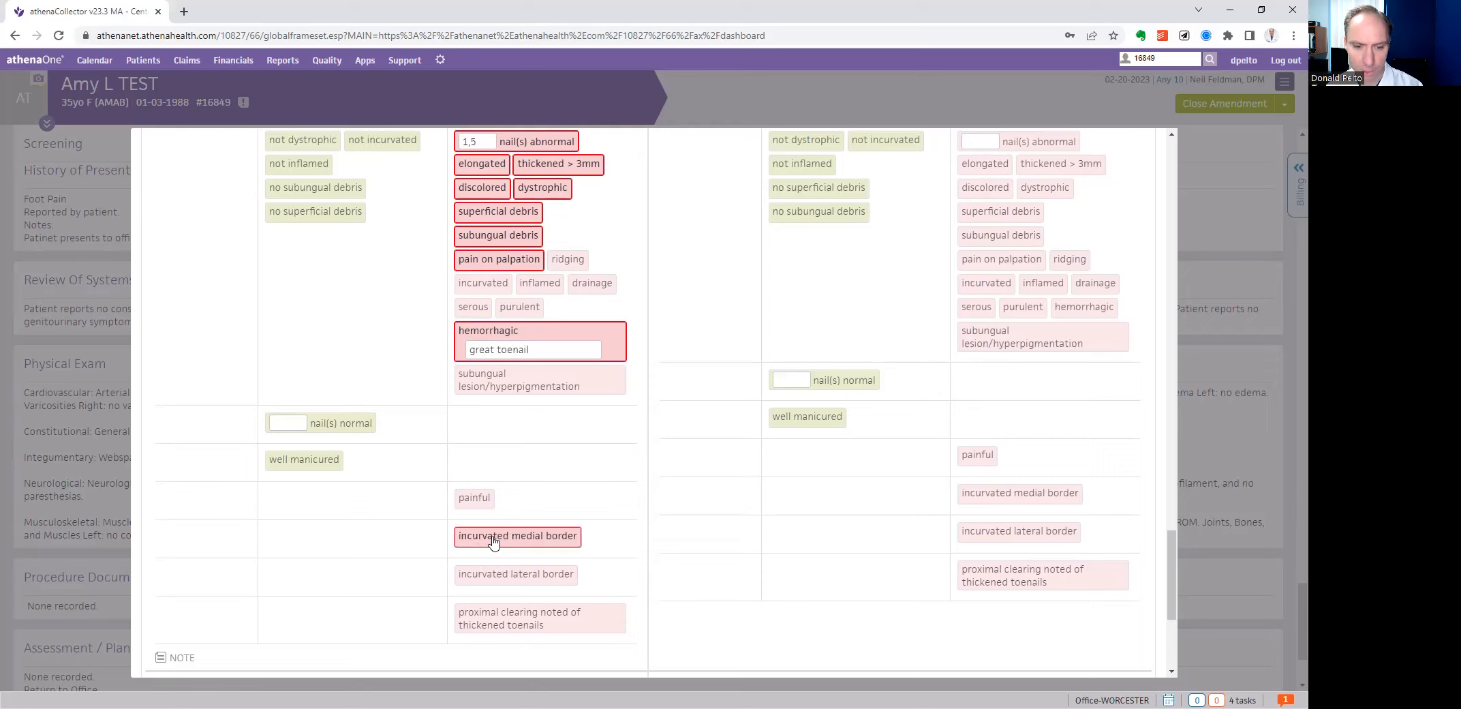
pyautogui.doubleClick(504, 539)
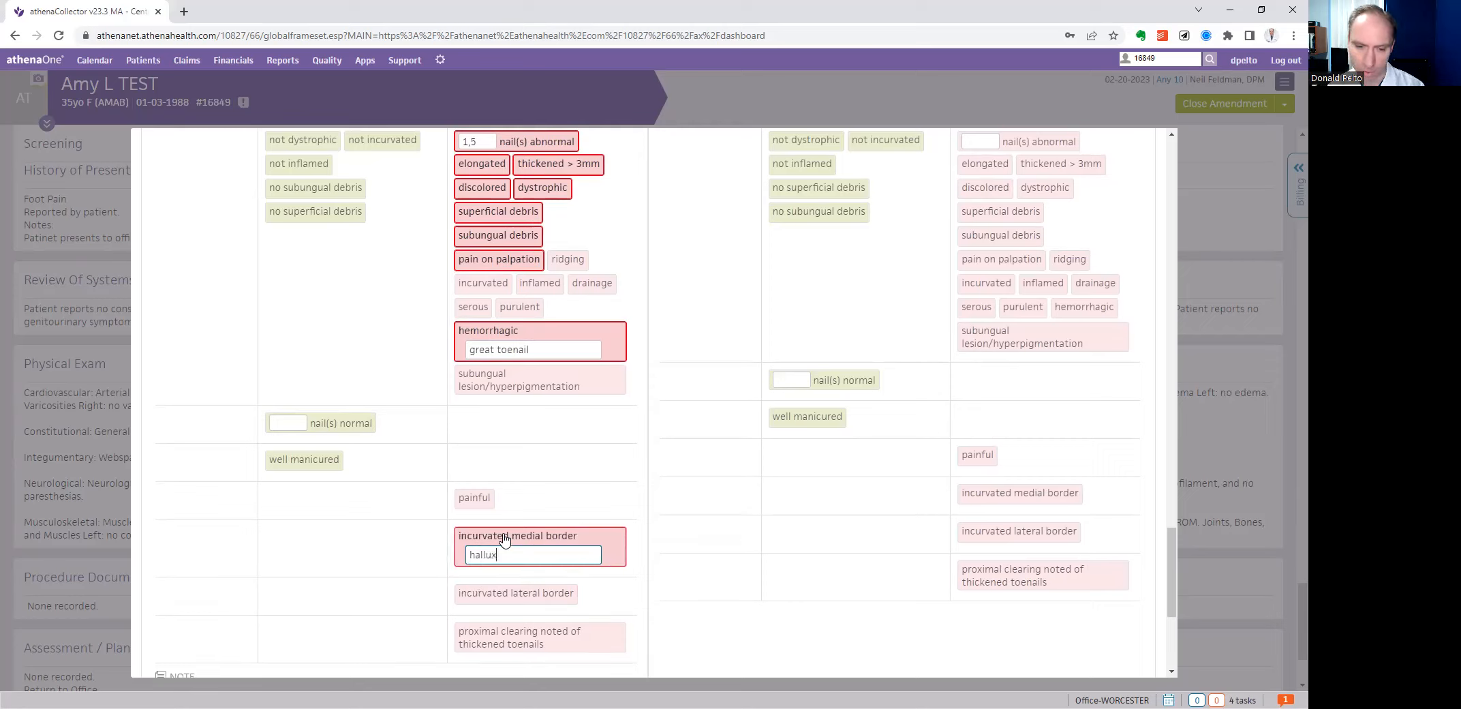
pyautogui.write('hallux')
pyautogui.click(504, 536)
# - Expand the Neurological findings and set the right Semmes Weinstein 5.07 monofilament to inability to detect at the "1st met head"
pyautogui.scroll(-1, 527, 527)
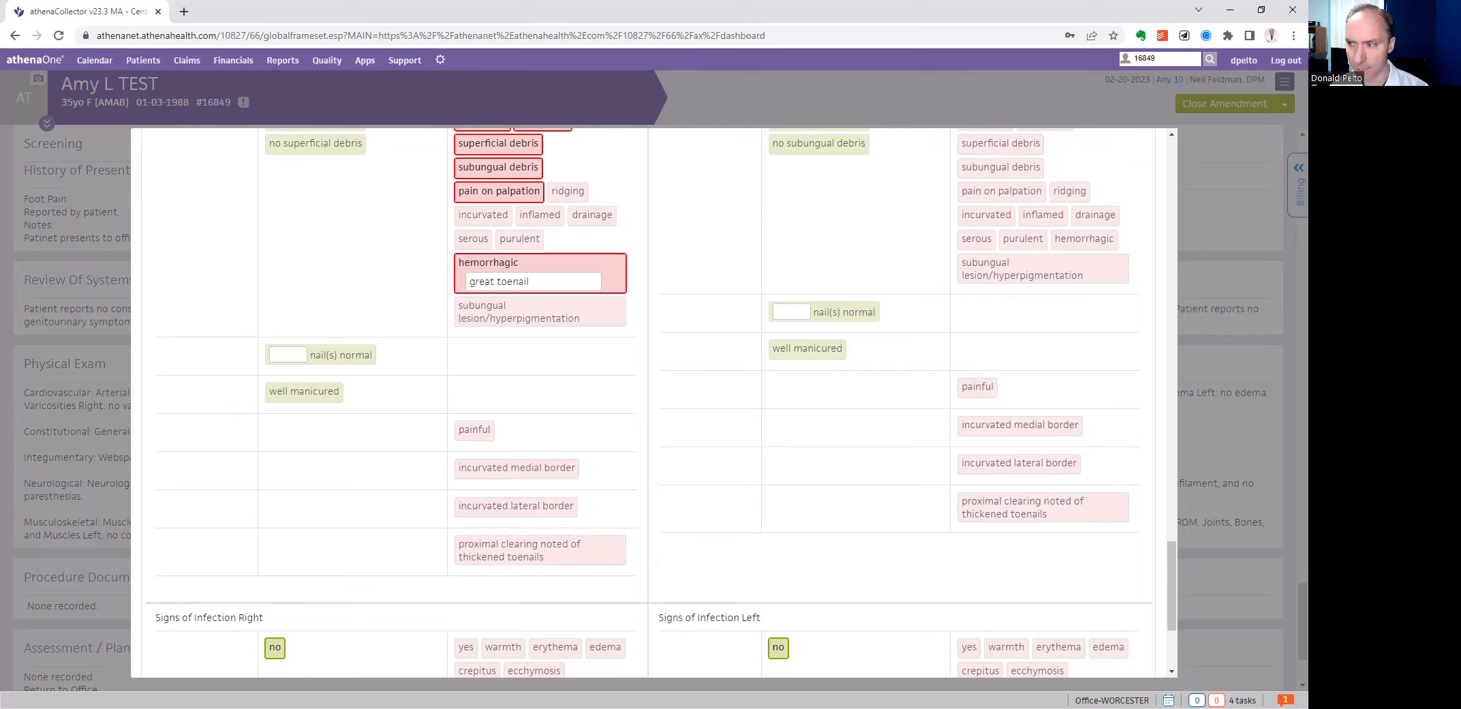
pyautogui.scroll(-3, 606, 346)
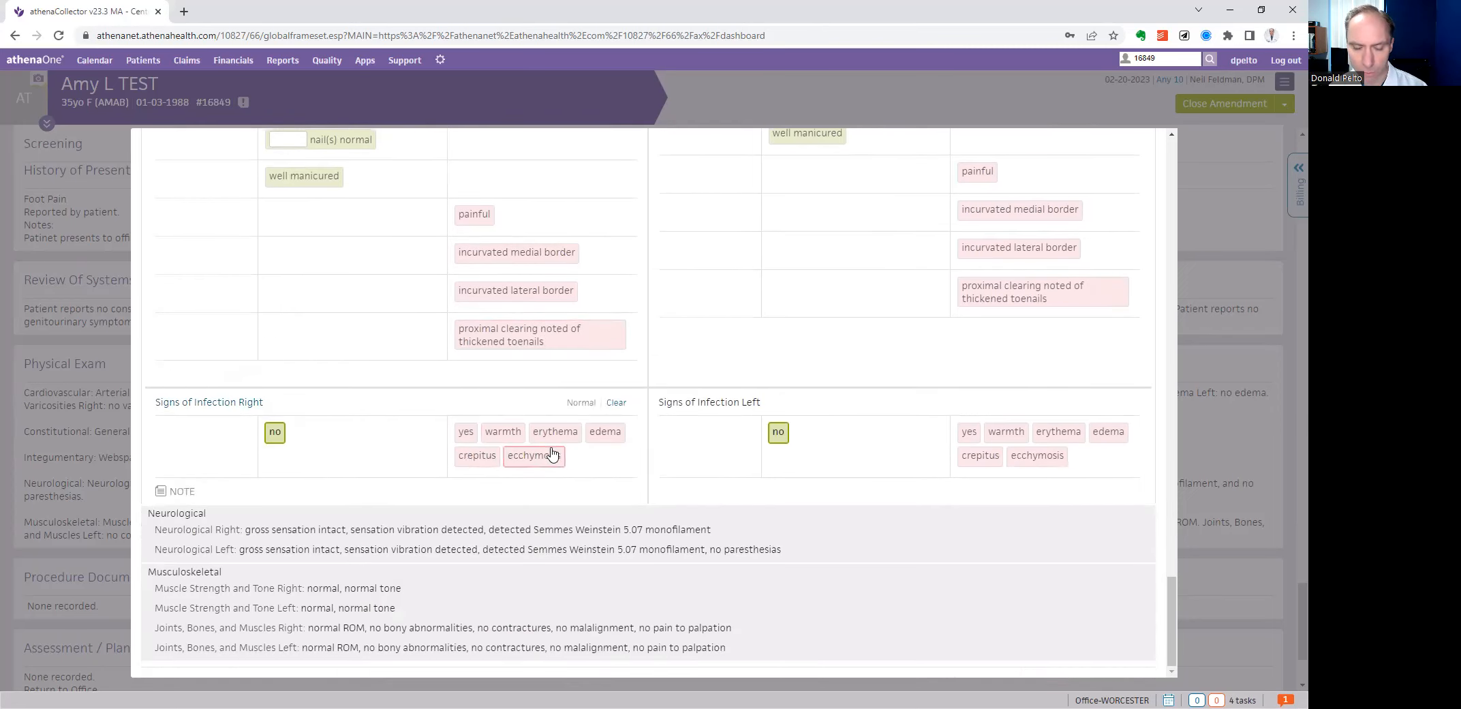
pyautogui.click(477, 511)
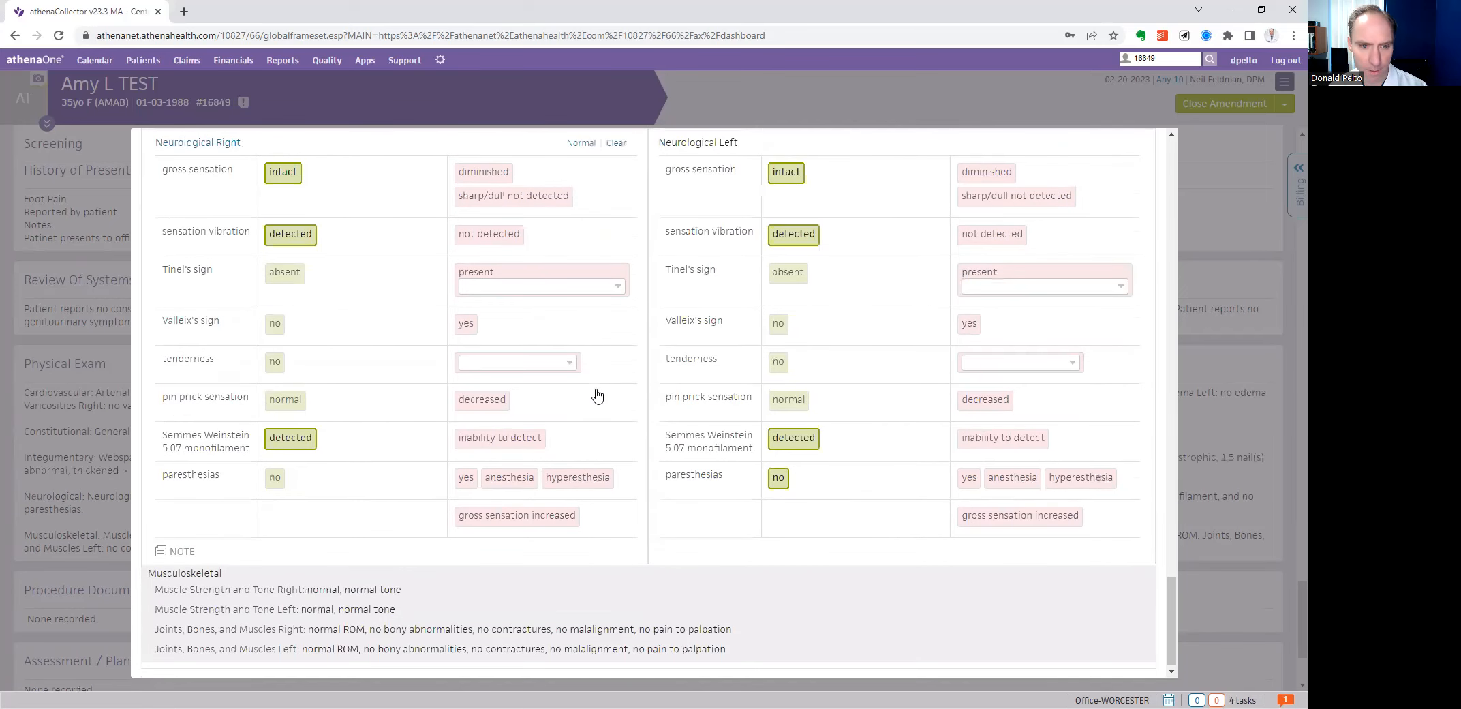
pyautogui.scroll(2, 597, 392)
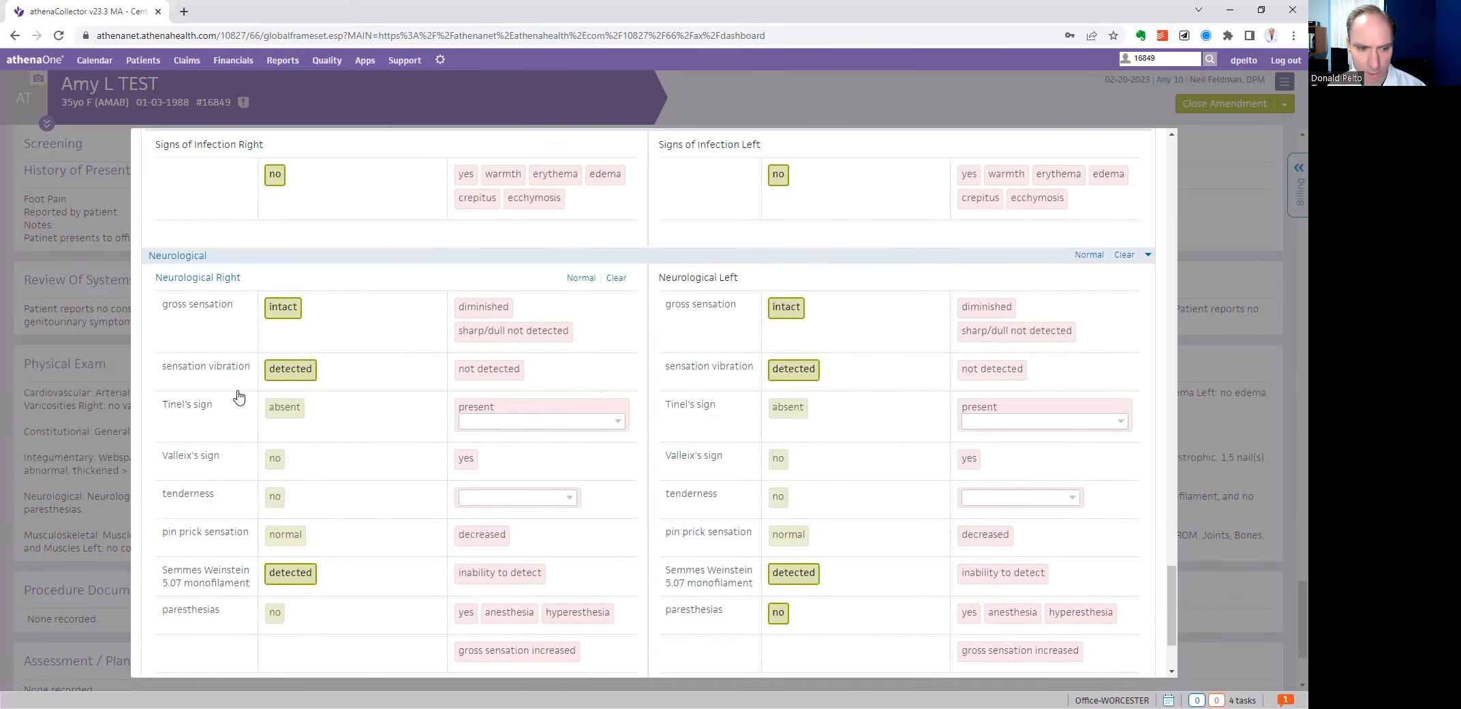
pyautogui.scroll(-1, 204, 539)
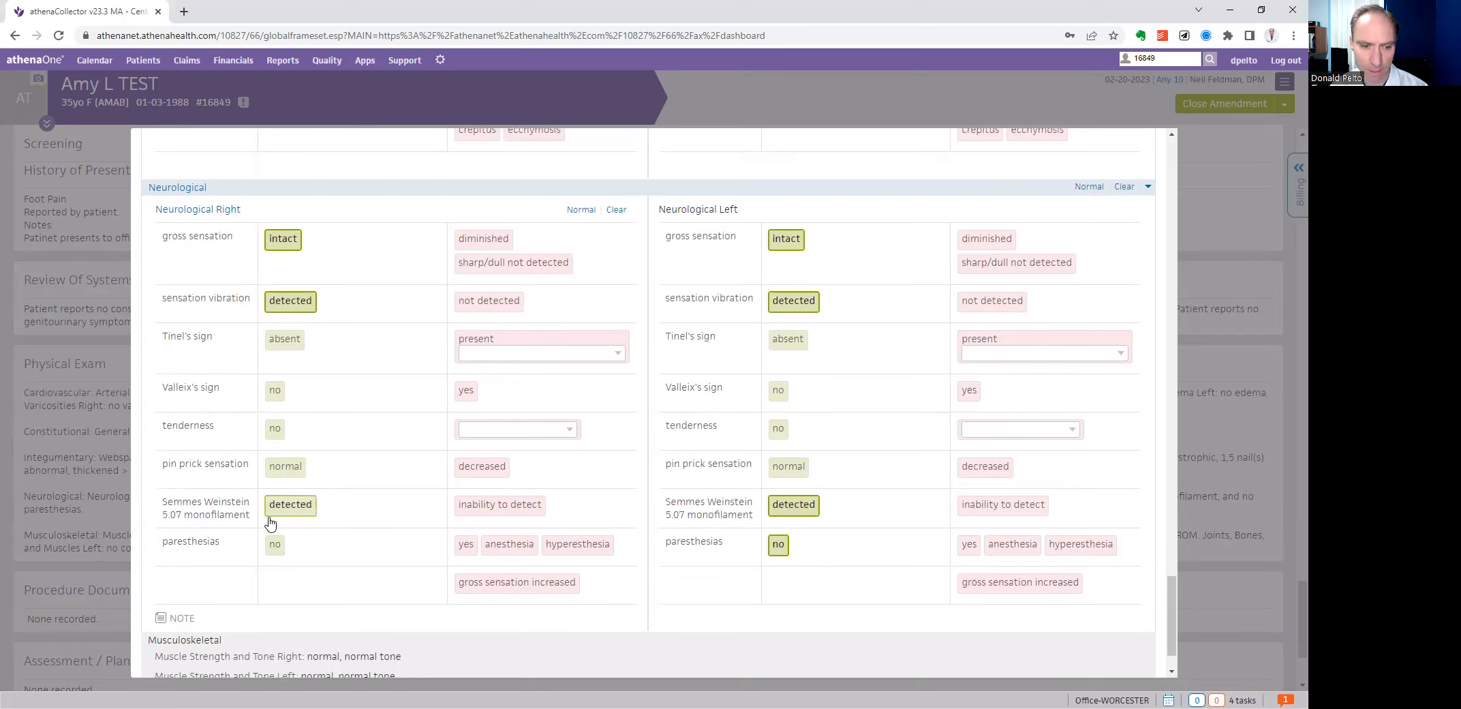
pyautogui.click(512, 511)
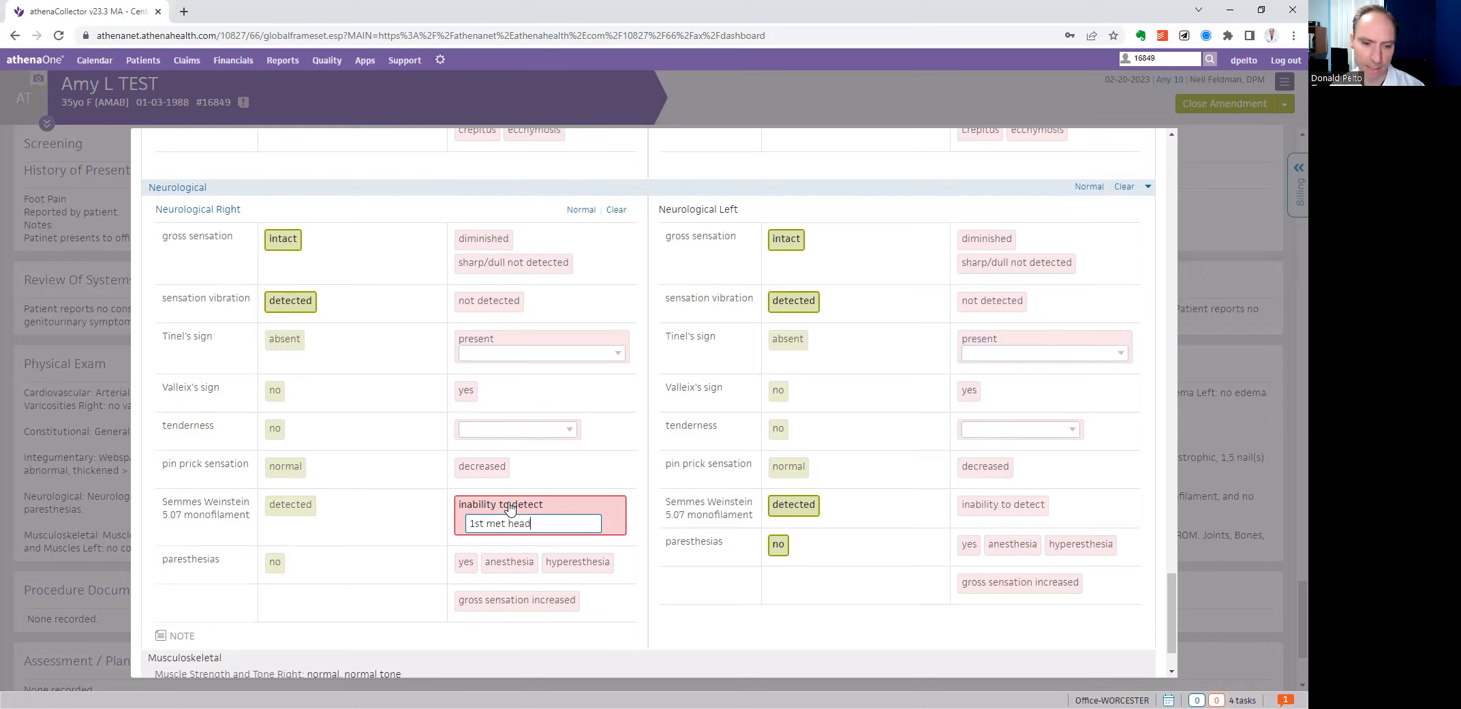
# - Expand the Musculoskeletal findings and review the right and left options for joints, bones and muscles
pyautogui.scroll(-1, 423, 506)
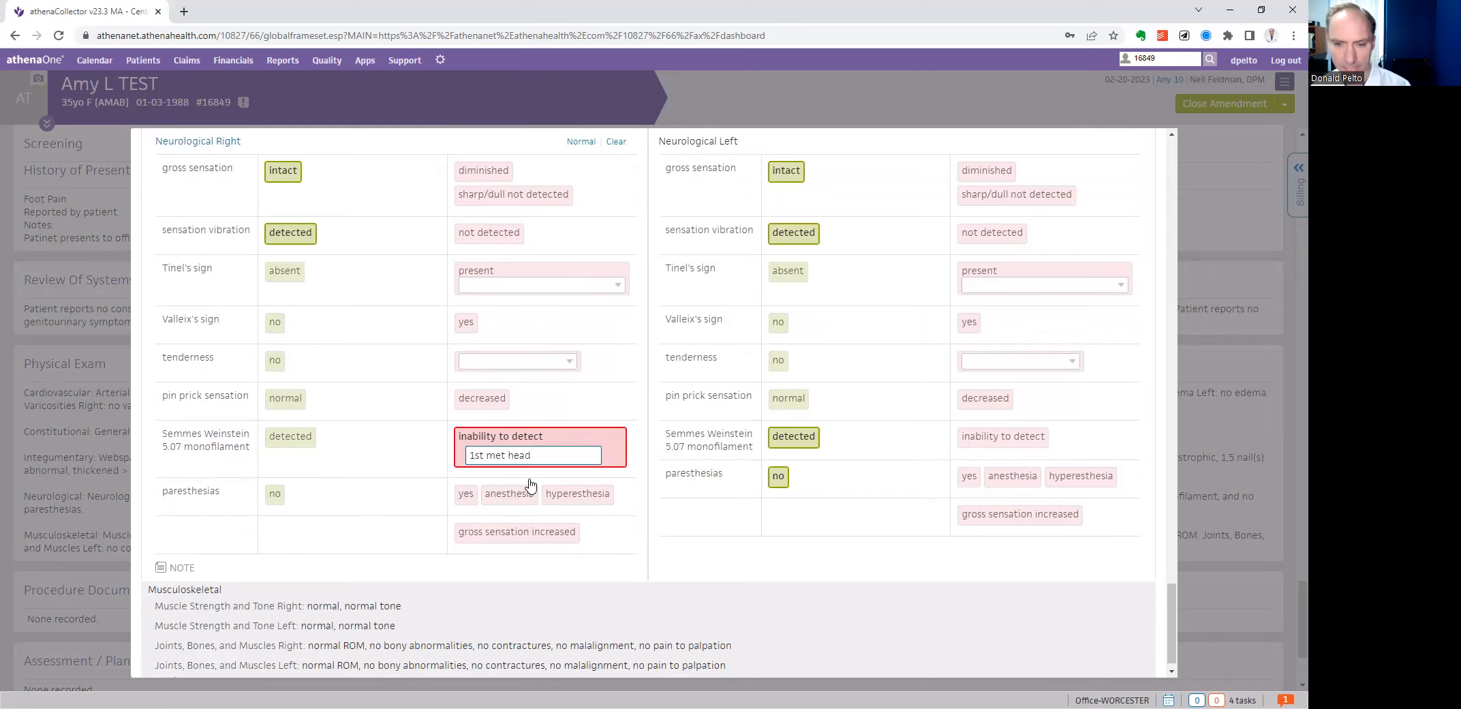
pyautogui.scroll(-1, 542, 475)
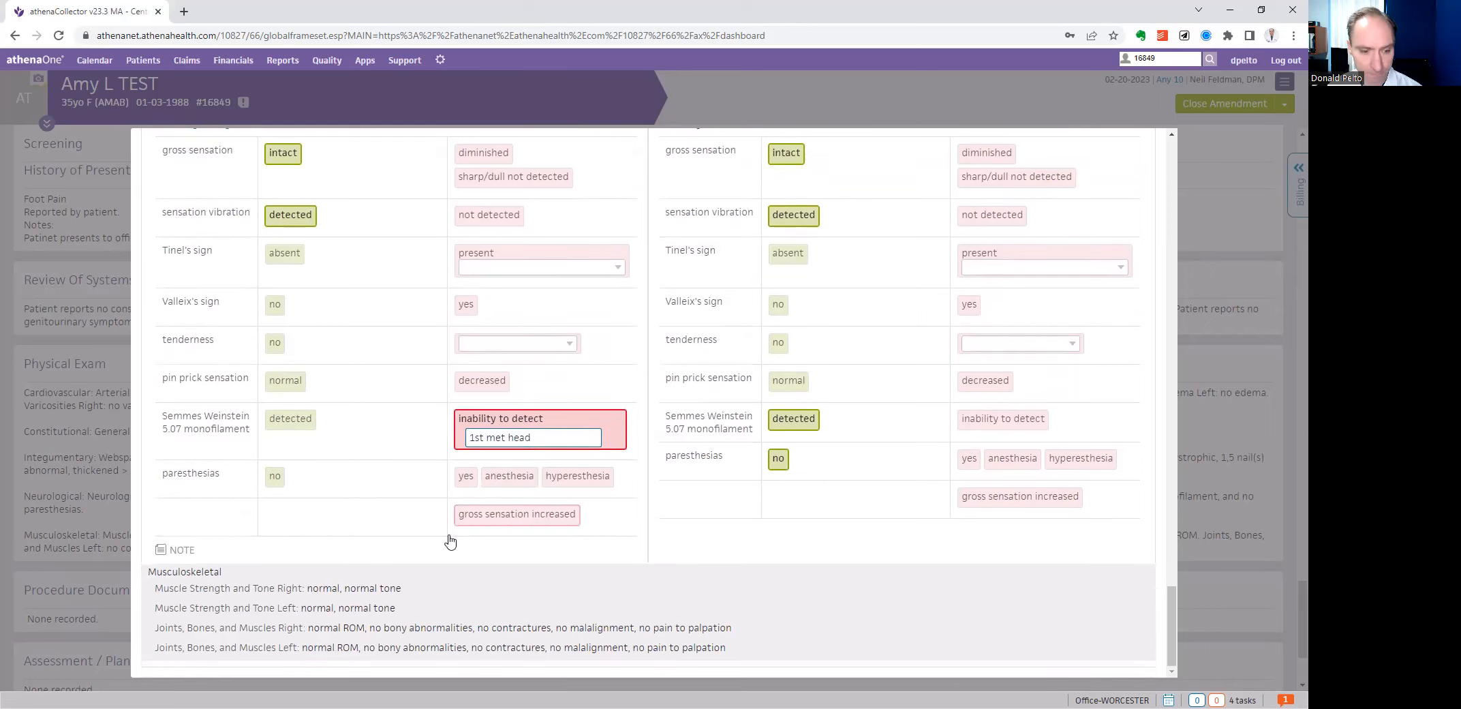
pyautogui.click(418, 591)
pyautogui.scroll(-5, 570, 440)
pyautogui.scroll(-1, 506, 427)
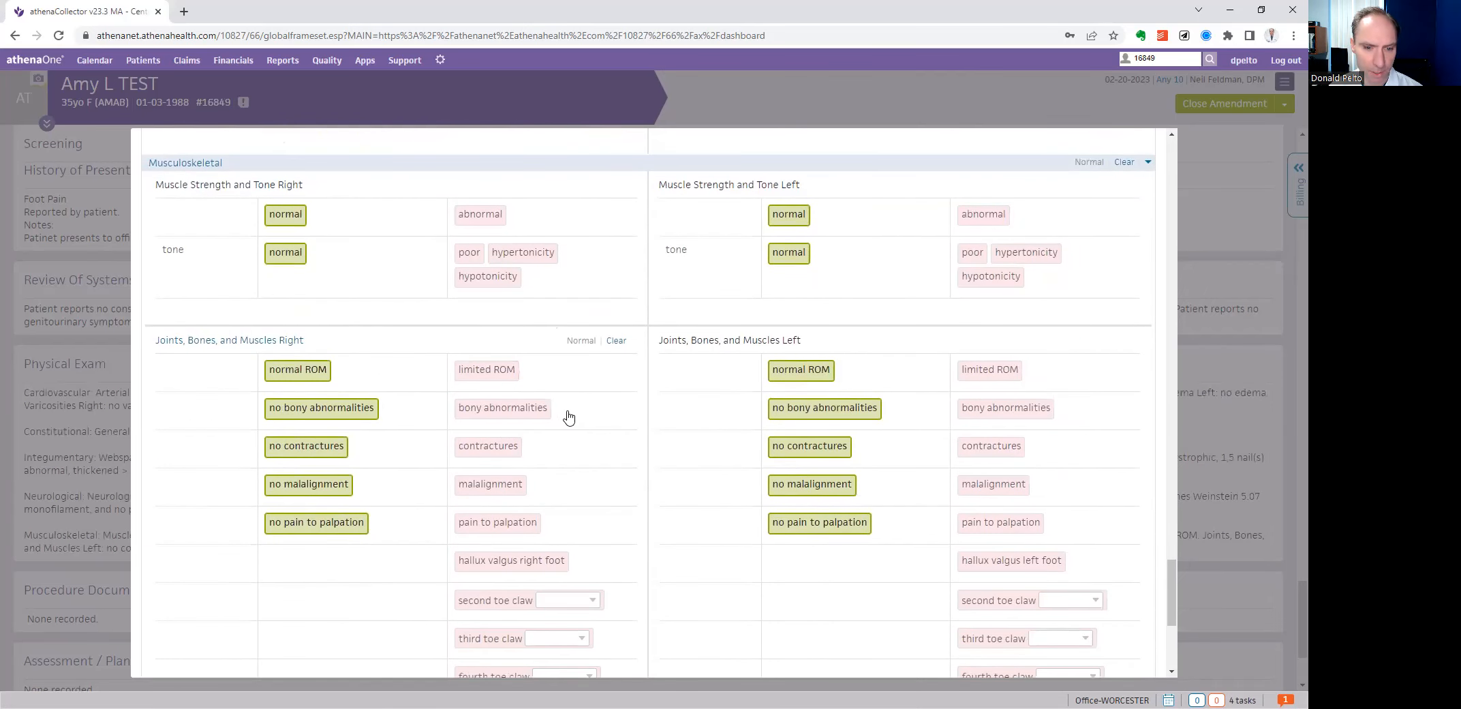
pyautogui.scroll(-4, 539, 437)
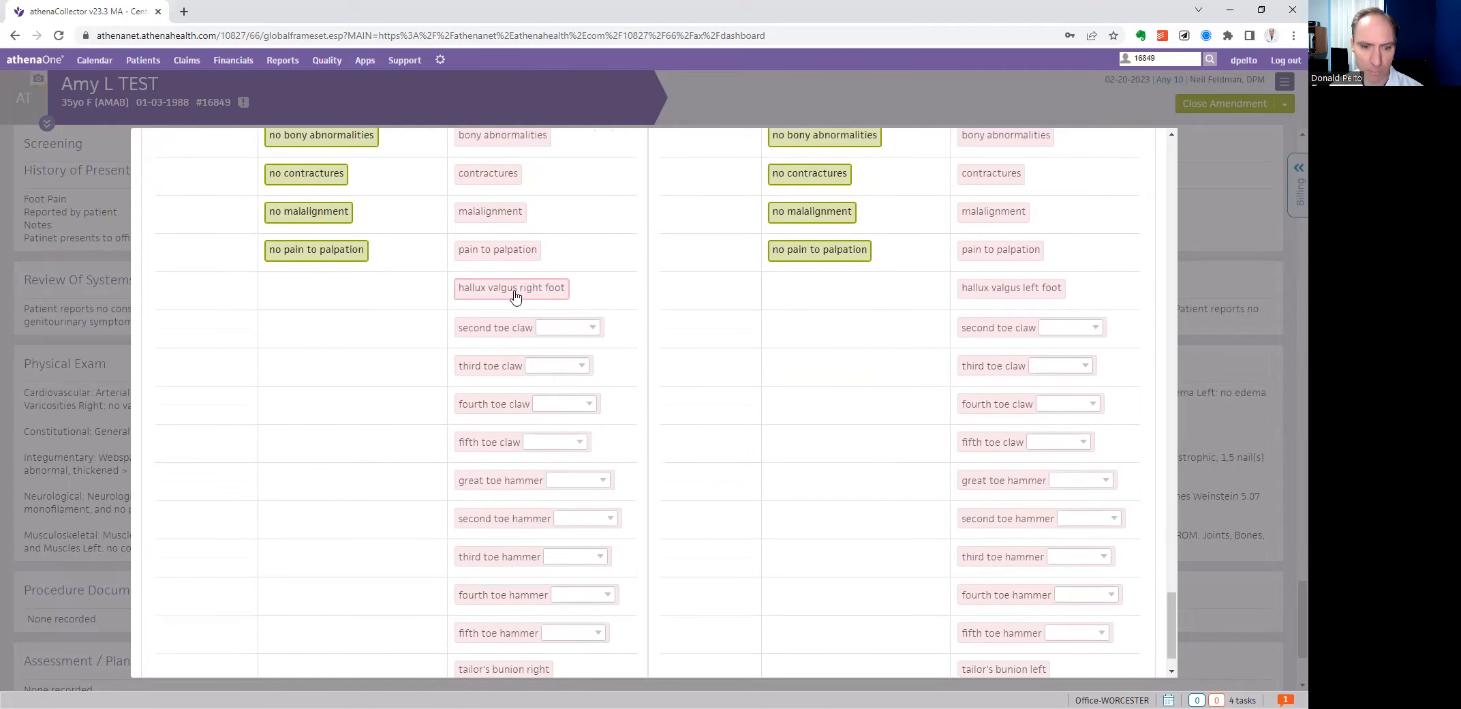
pyautogui.scroll(-1, 514, 294)
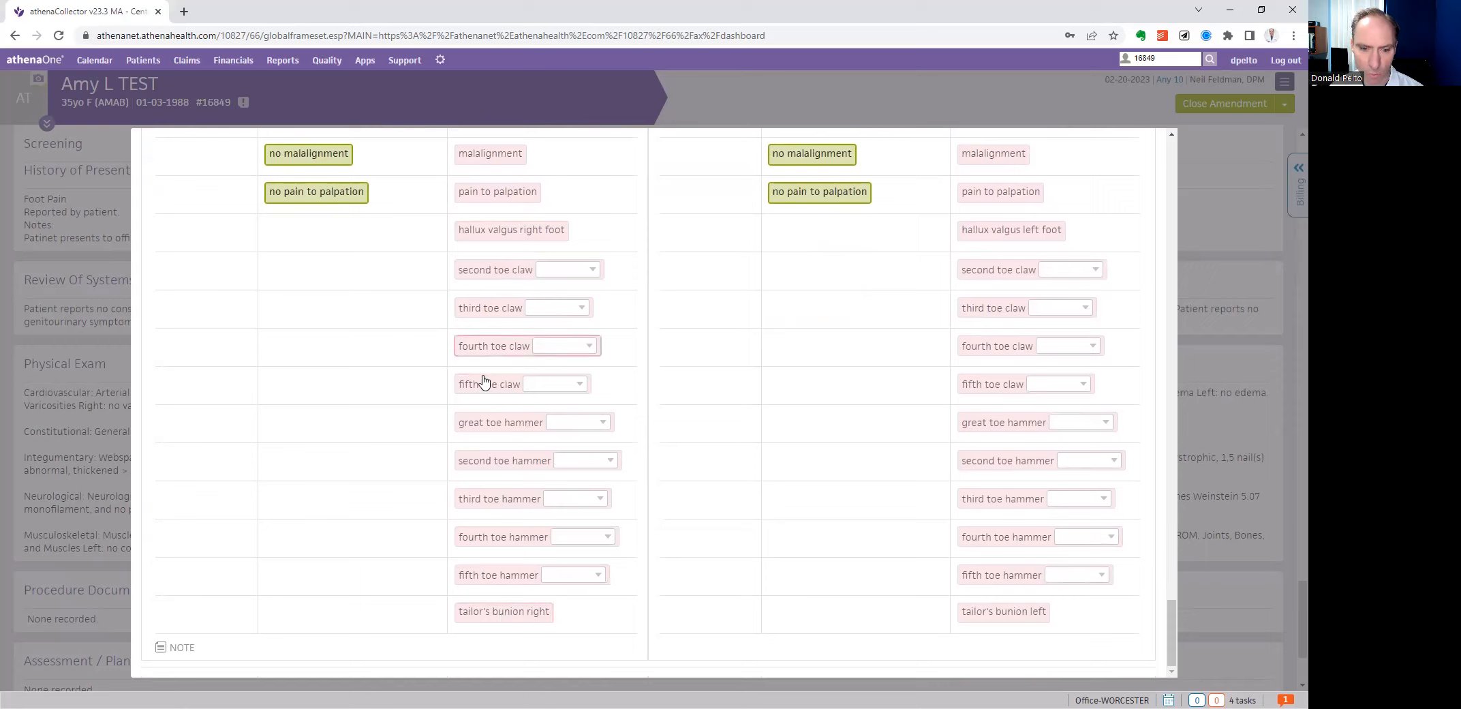
# - Try the great toe hammer finding on the right foot, and deselect it again
pyautogui.click(565, 423)
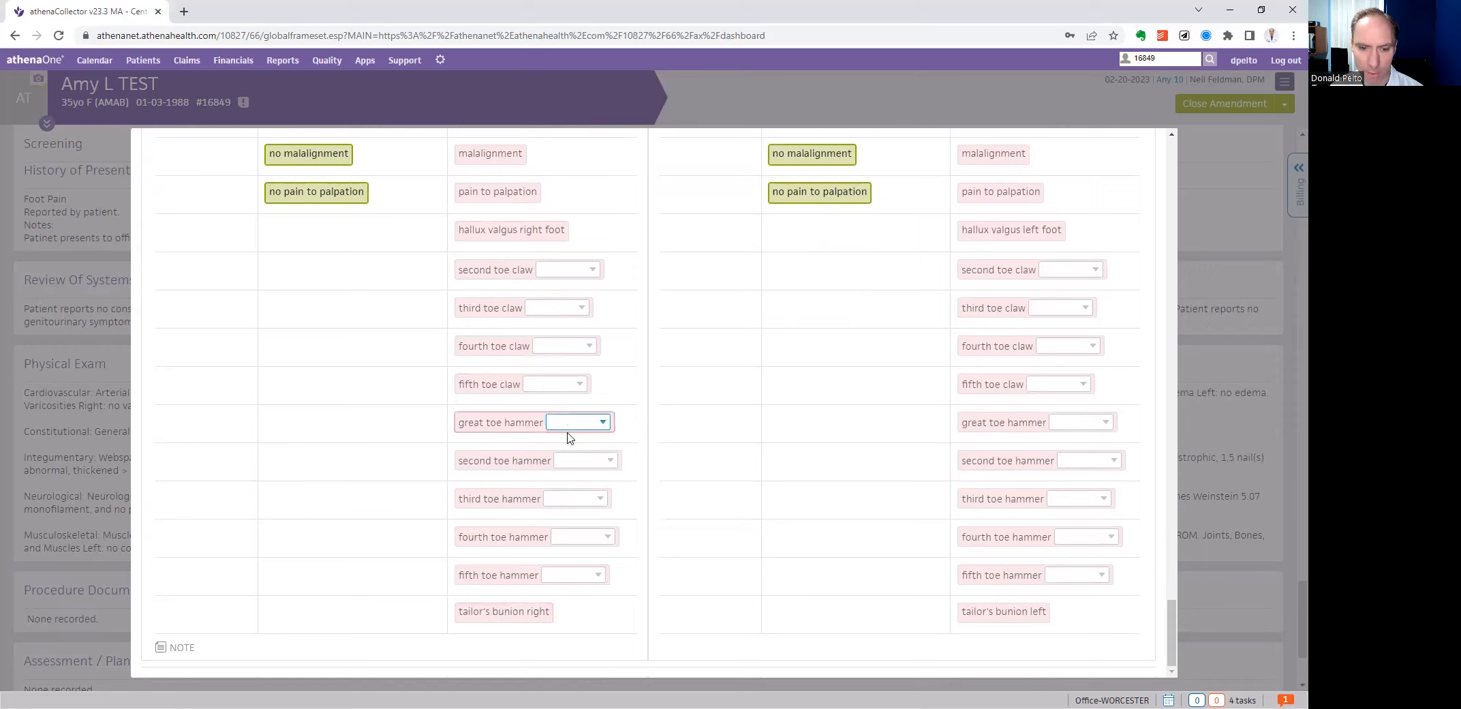
pyautogui.click(570, 424)
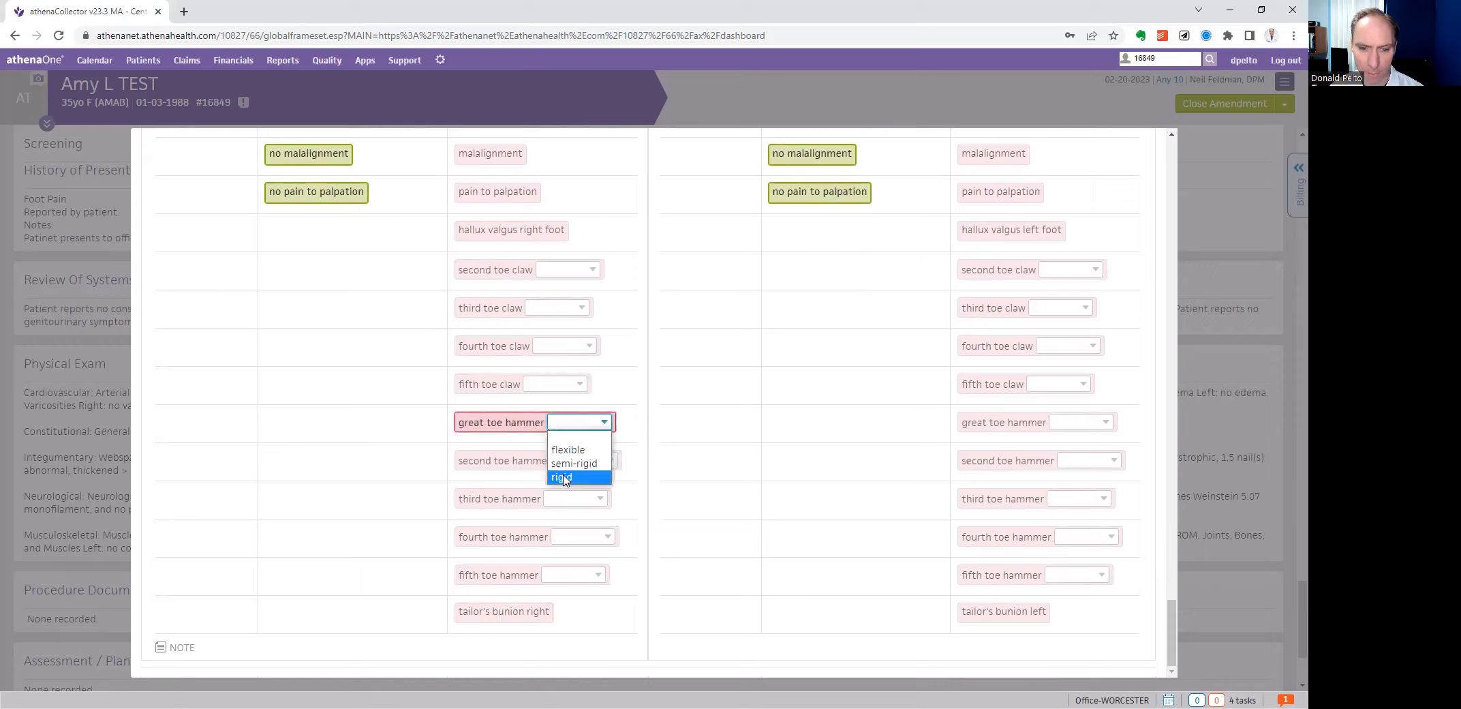
pyautogui.click(518, 427)
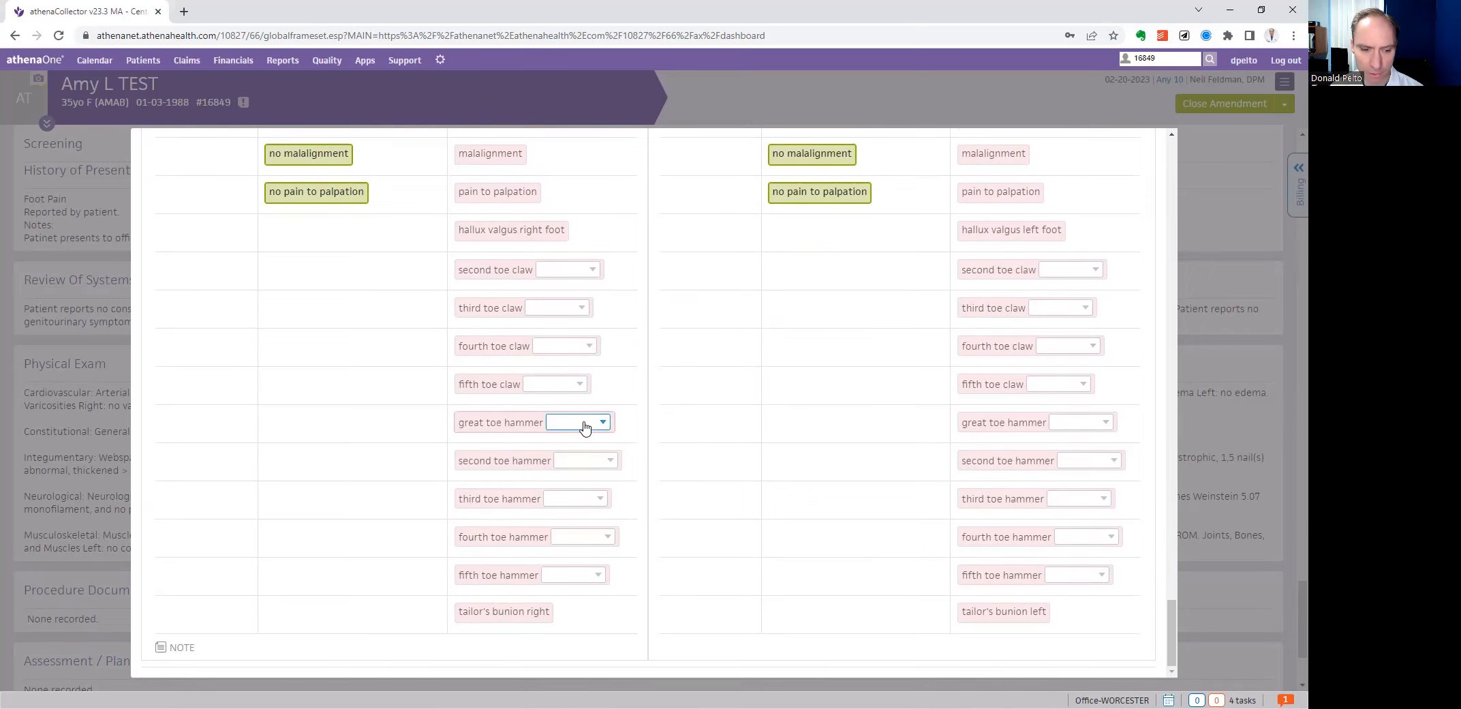
# - Browse the templates that can be added to the physical exam, and close the exam
pyautogui.scroll(10, 586, 426)
pyautogui.scroll(15, 580, 427)
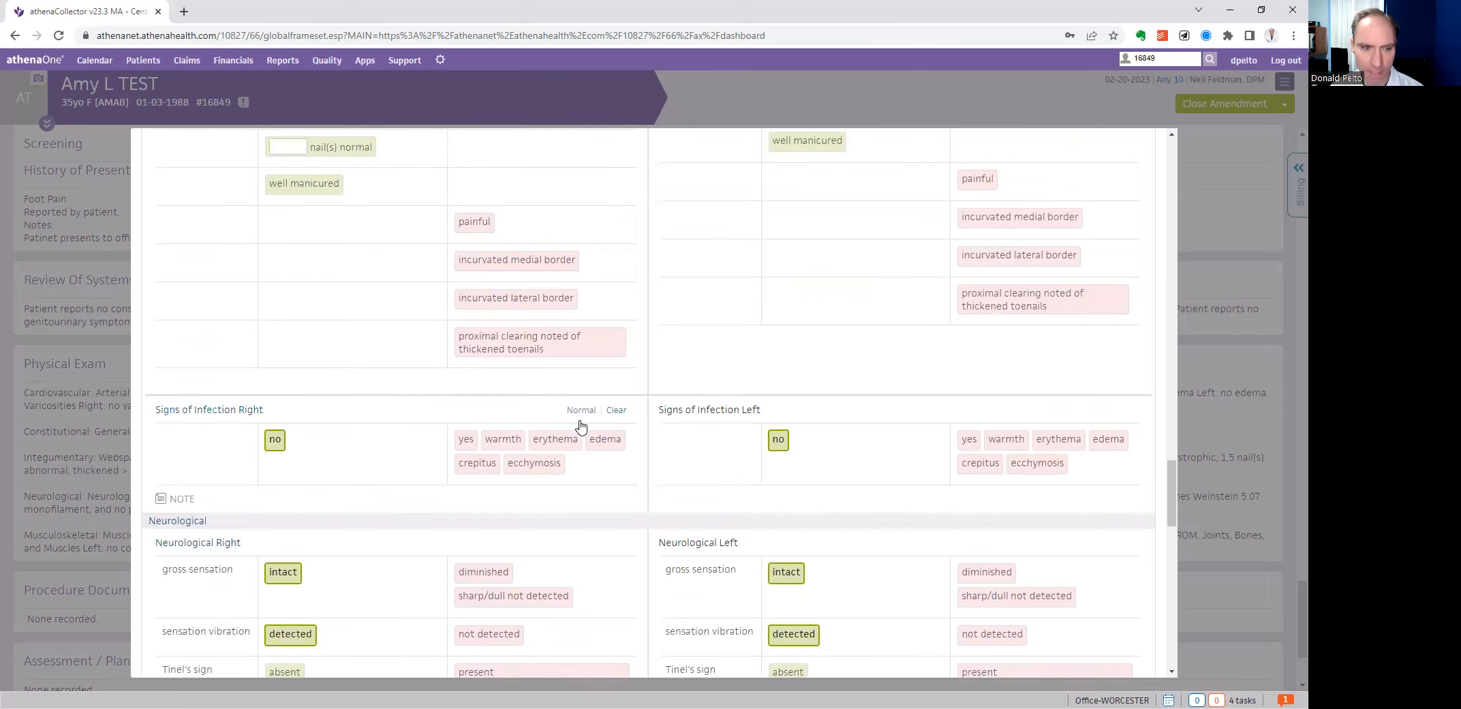
pyautogui.scroll(15, 575, 425)
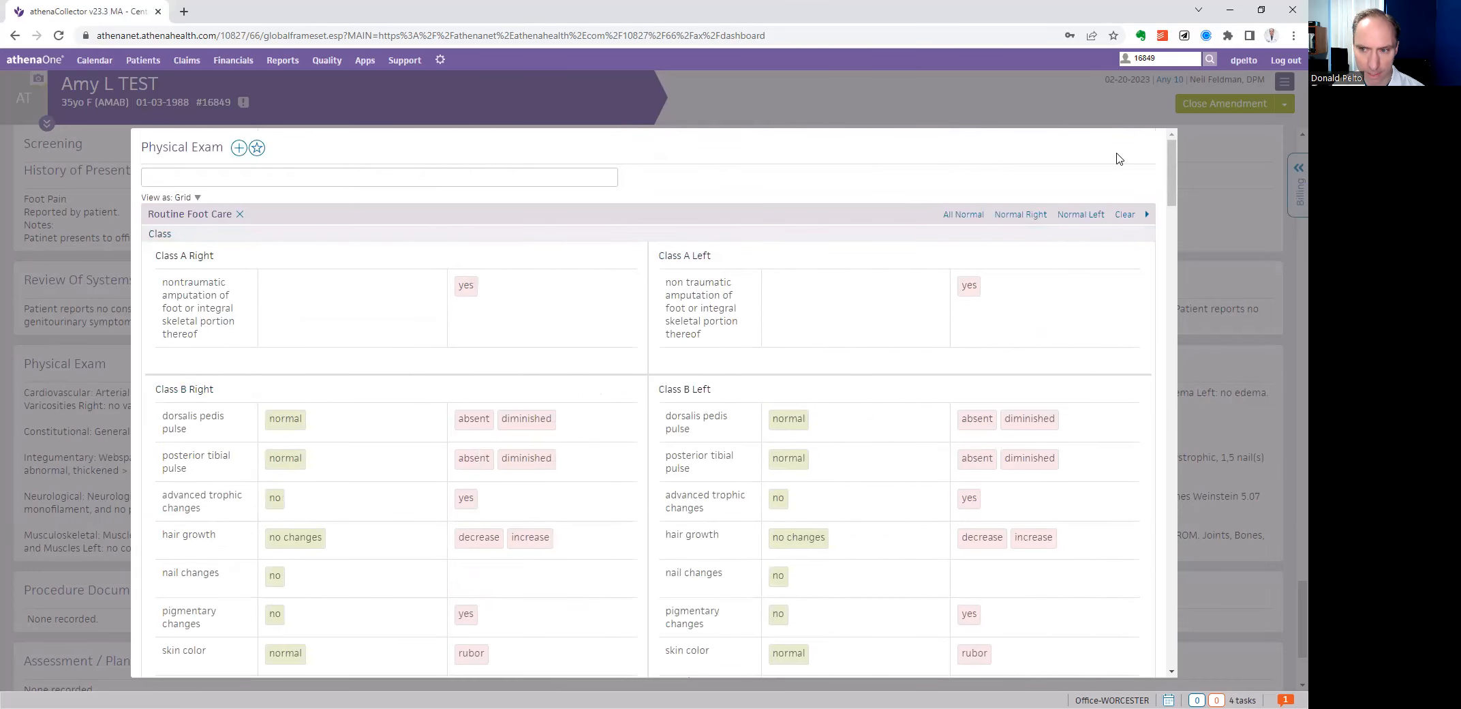
pyautogui.click(238, 148)
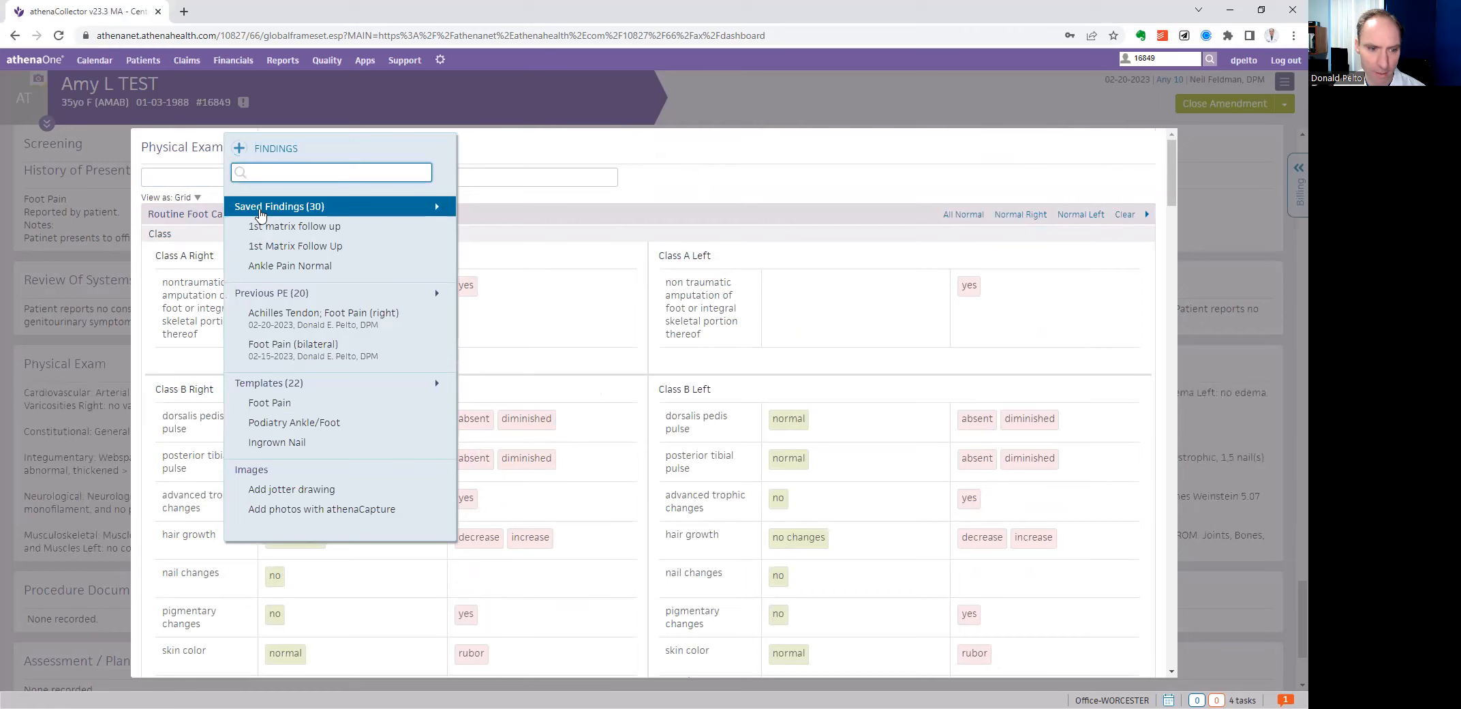
pyautogui.click(269, 383)
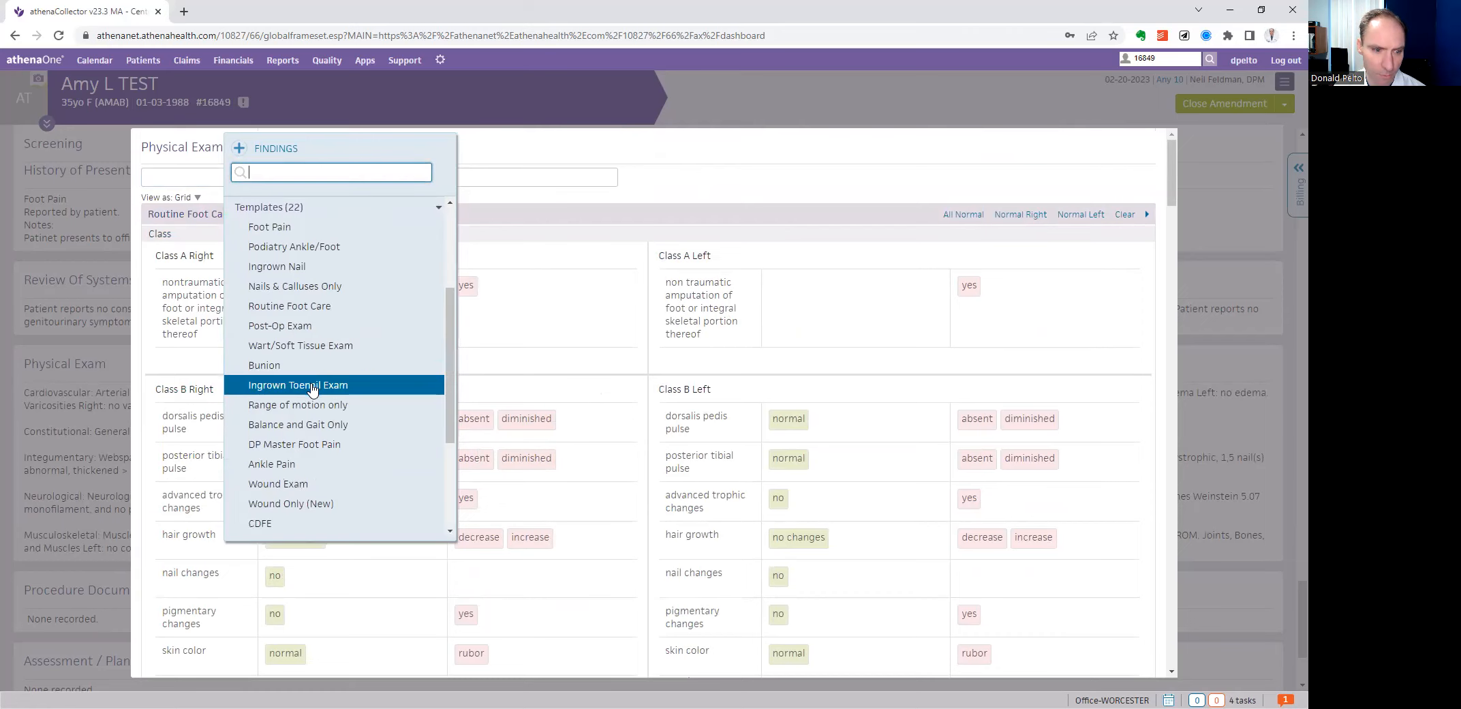
pyautogui.click(265, 524)
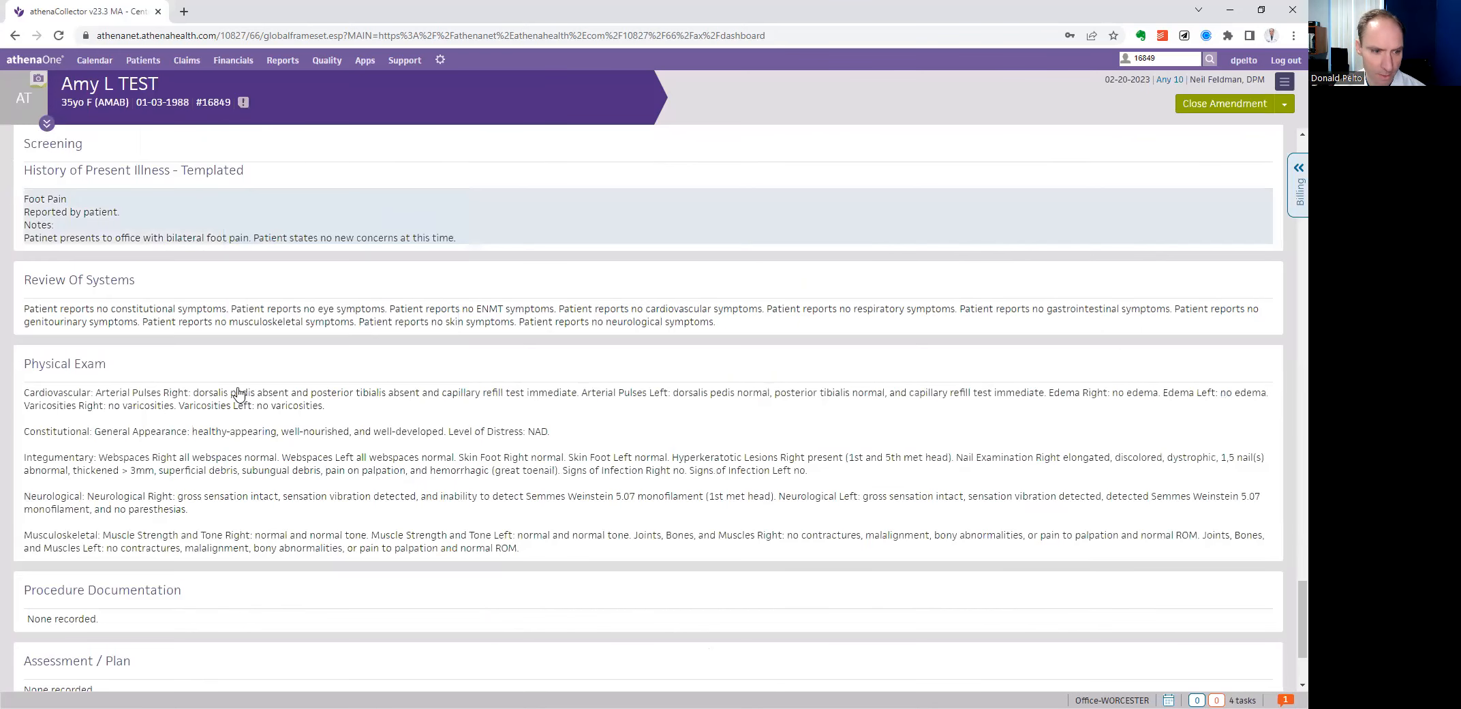
# - Open the Procedure Documentation and search its procedures for "rout" and "nail", clearing the search again
pyautogui.scroll(-3, 205, 416)
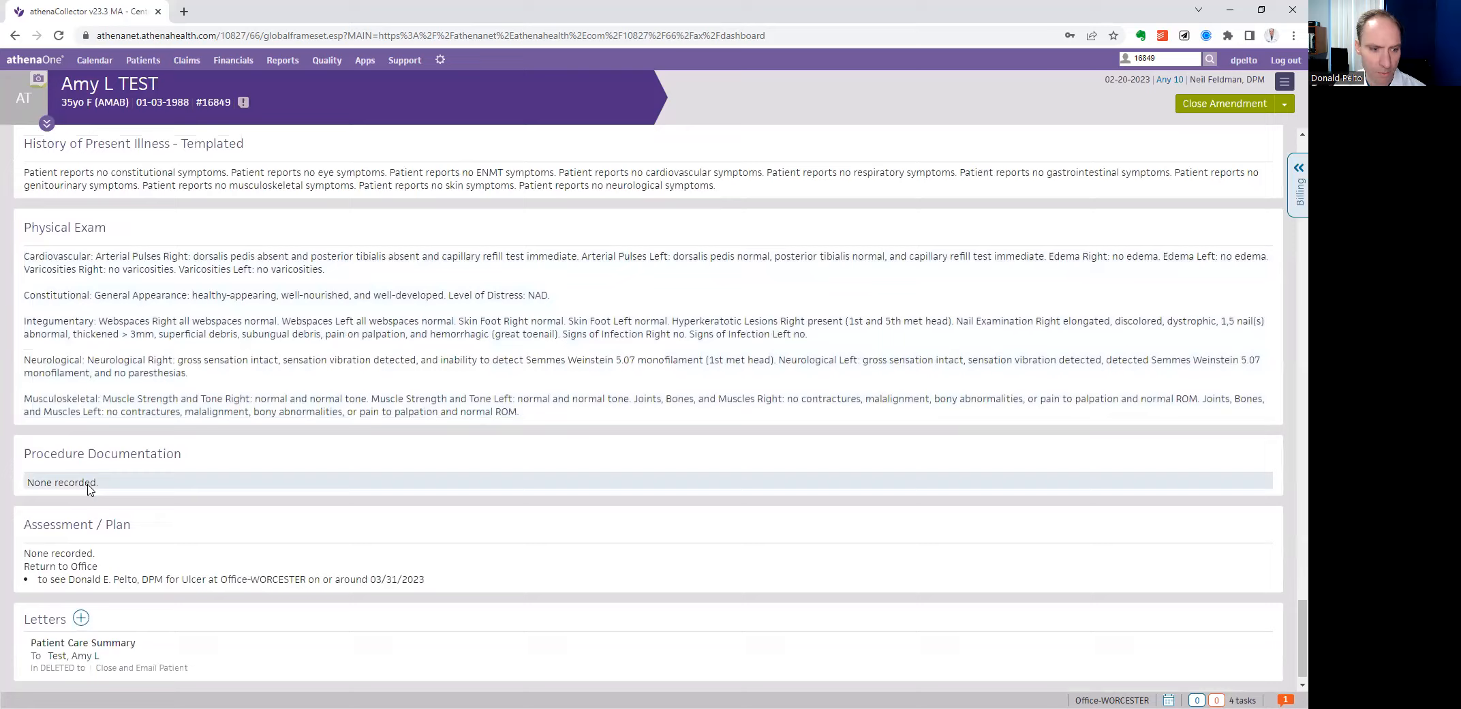
pyautogui.click(89, 487)
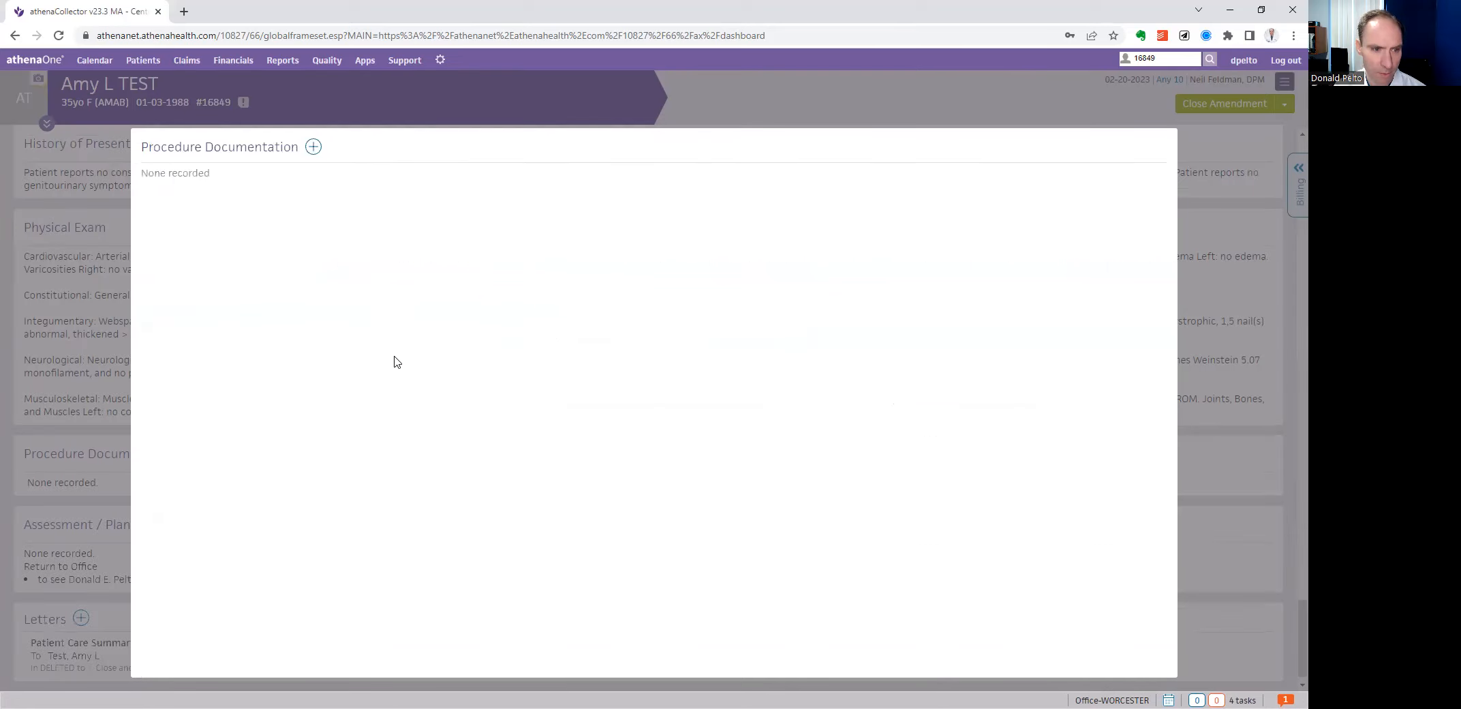
pyautogui.click(313, 146)
pyautogui.write('rout')
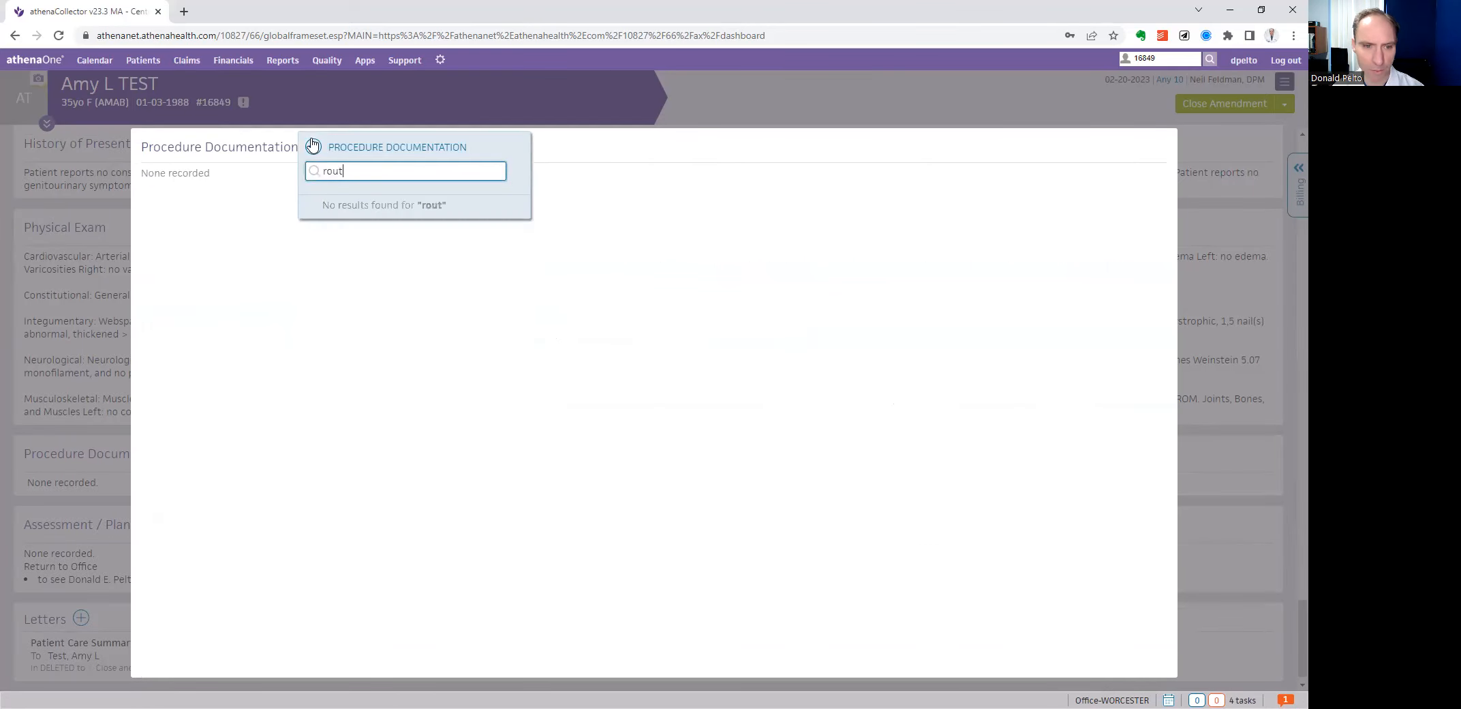
pyautogui.press('BackSpace')
pyautogui.press('BackSpace')
pyautogui.write('nail')
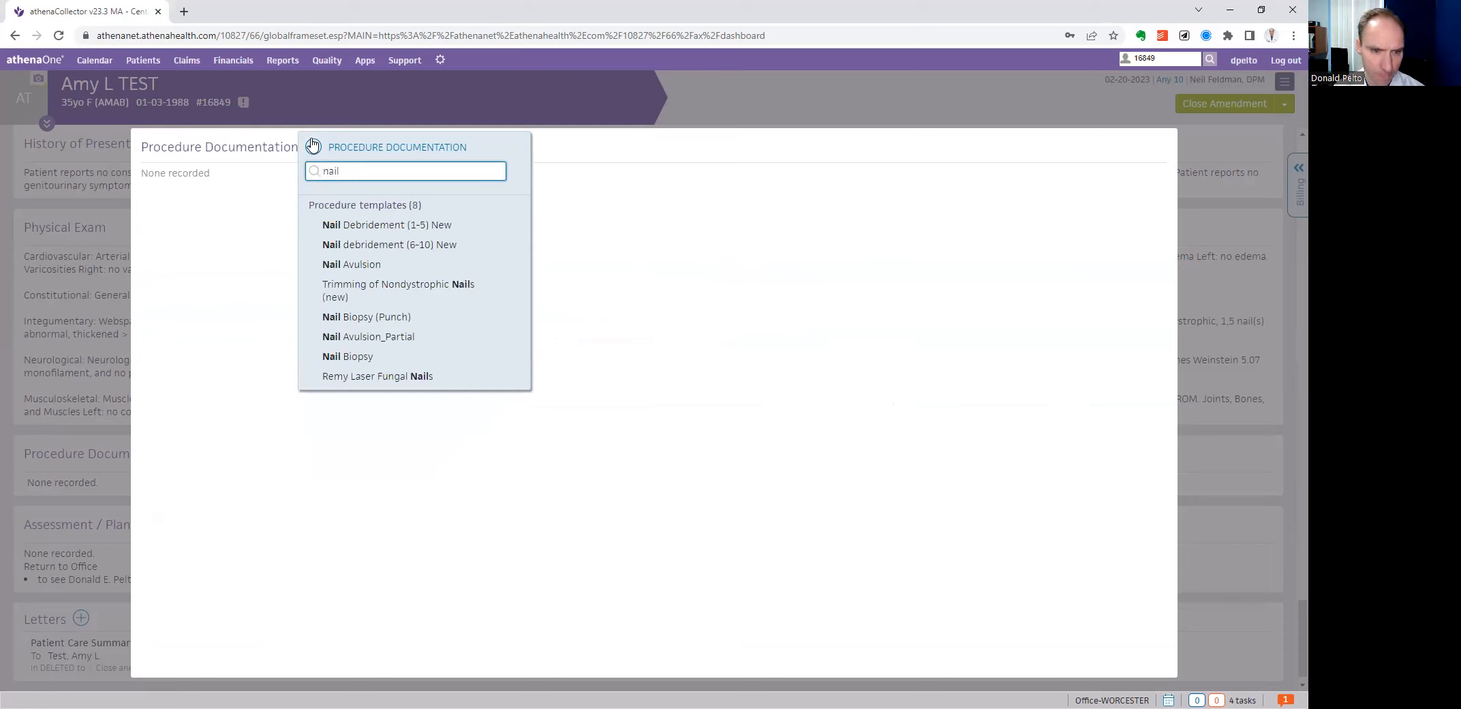
pyautogui.write(' tr')
pyautogui.press('BackSpace')
pyautogui.press('BackSpace')
pyautogui.press('BackSpace')
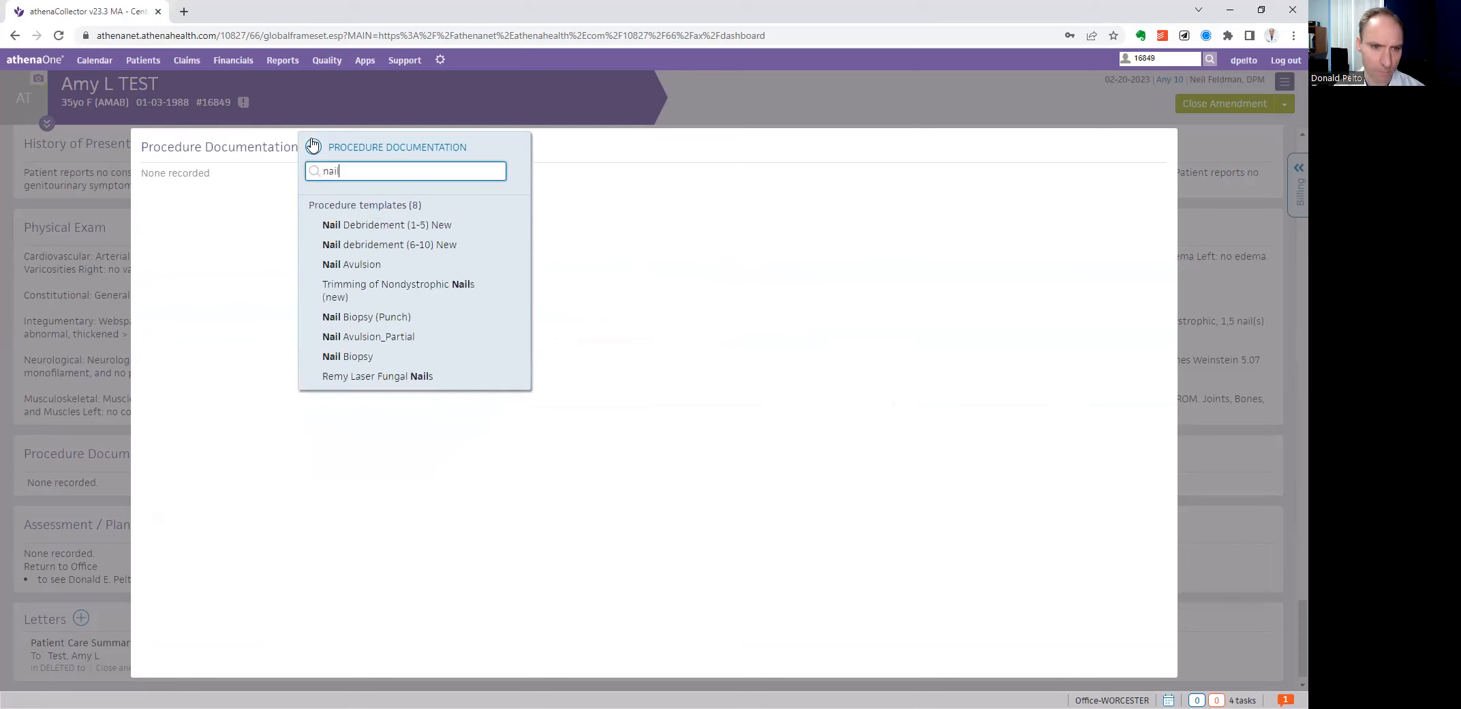
pyautogui.press('BackSpace')
pyautogui.press('BackSpace')
pyautogui.press('BackSpace')
pyautogui.press('BackSpace')
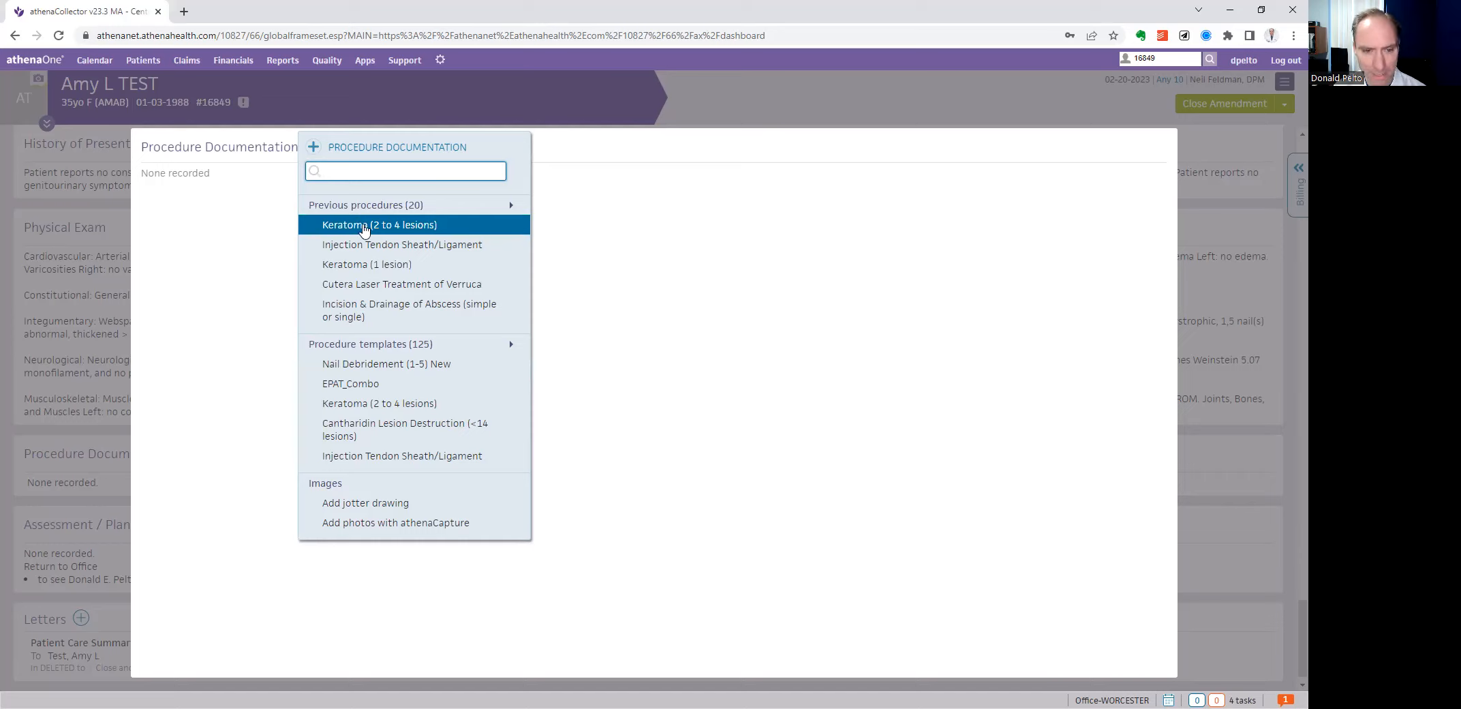
# - Add the Keratoma (2 to 4 lesions) procedure, performed on the right "1st and 5th met head"
pyautogui.click(365, 227)
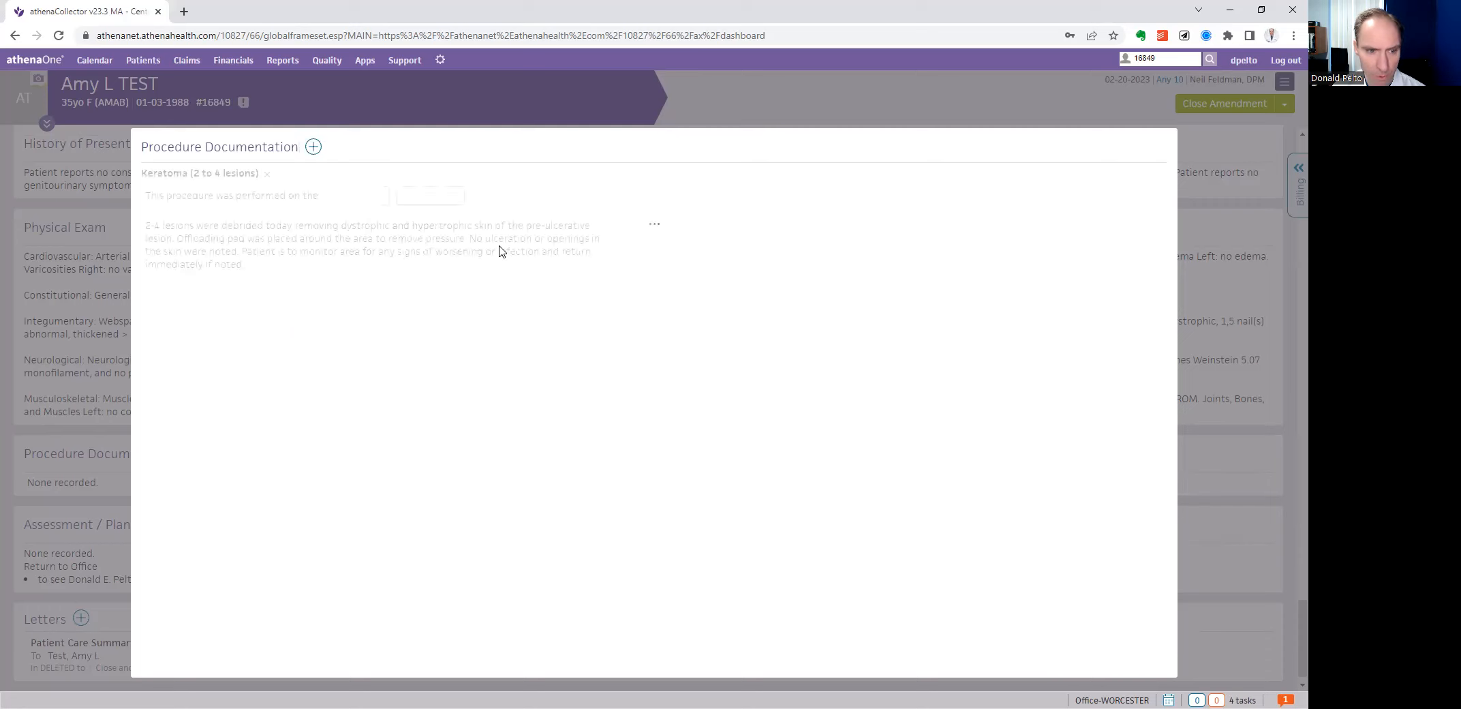
pyautogui.click(346, 194)
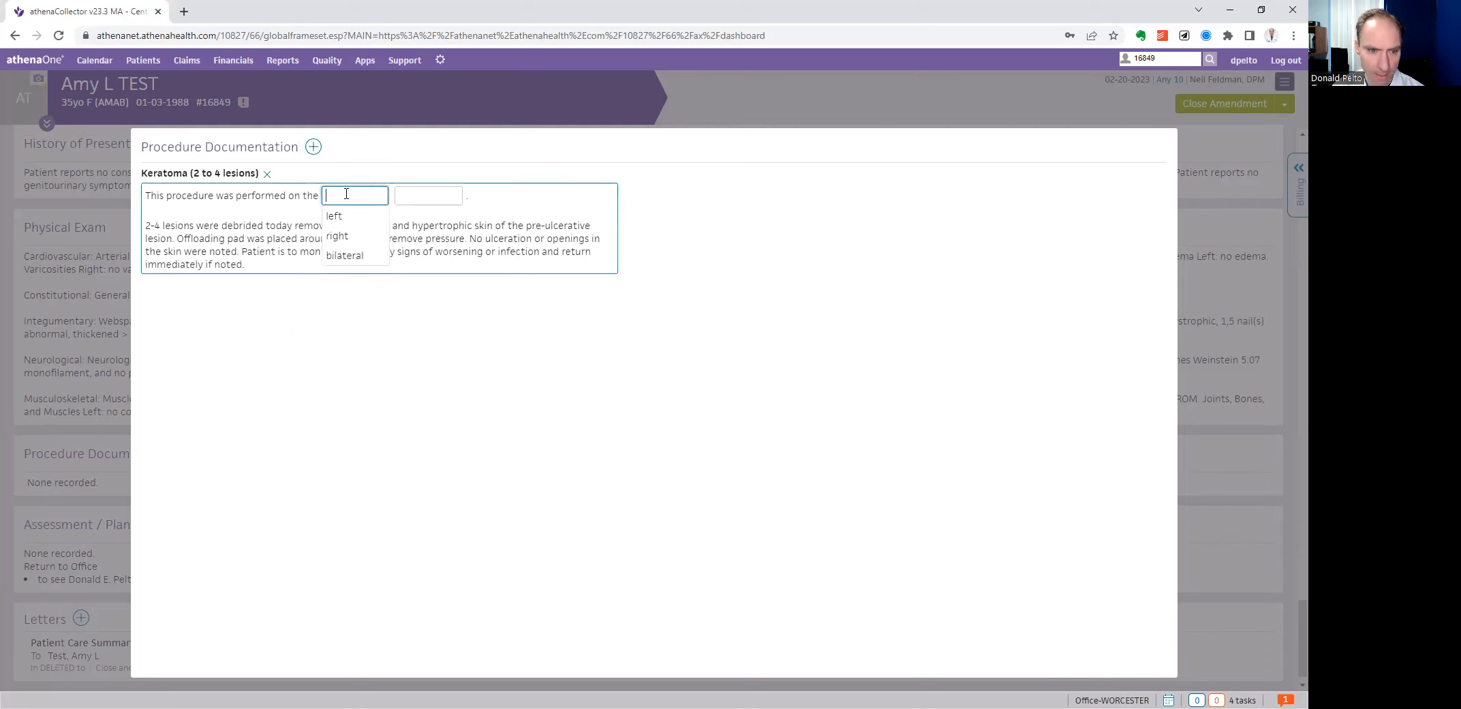
pyautogui.click(337, 236)
pyautogui.write('1st and 5th met head')
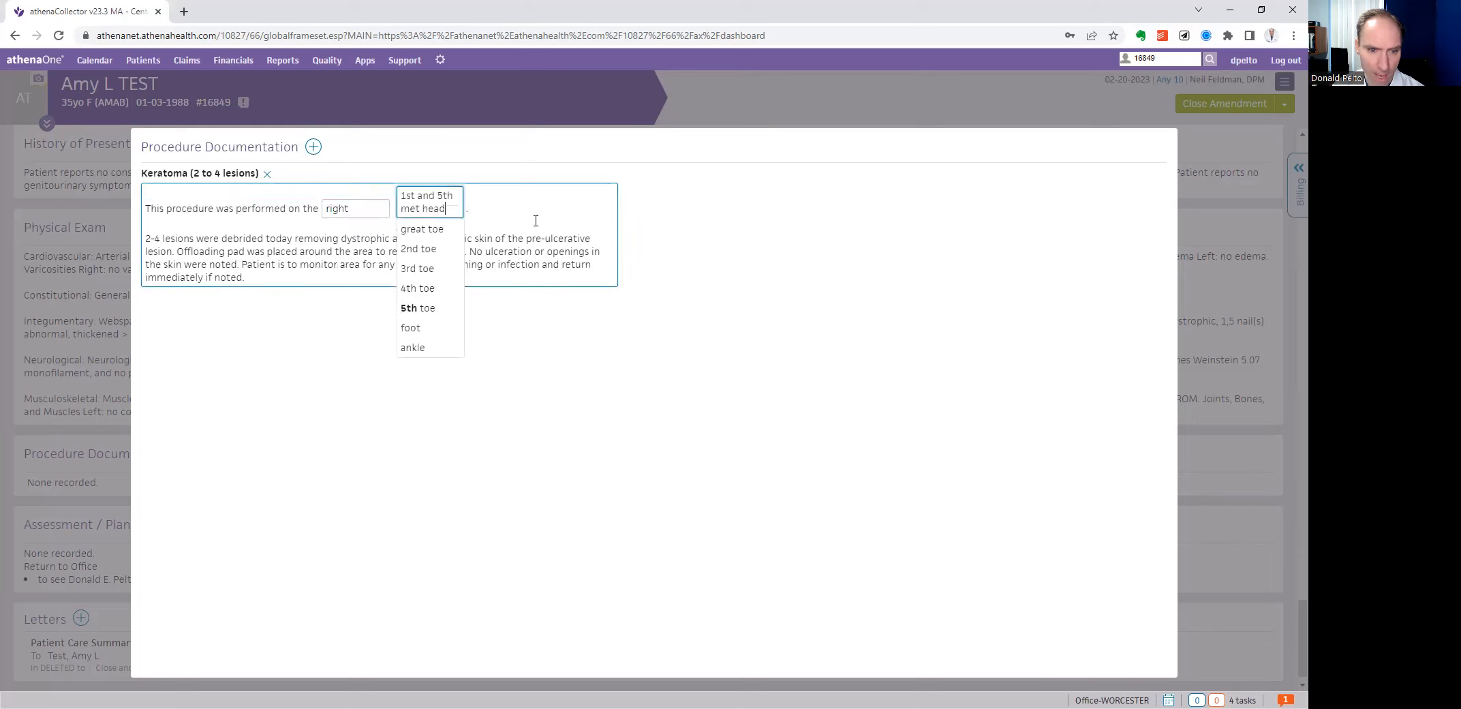
pyautogui.click(513, 231)
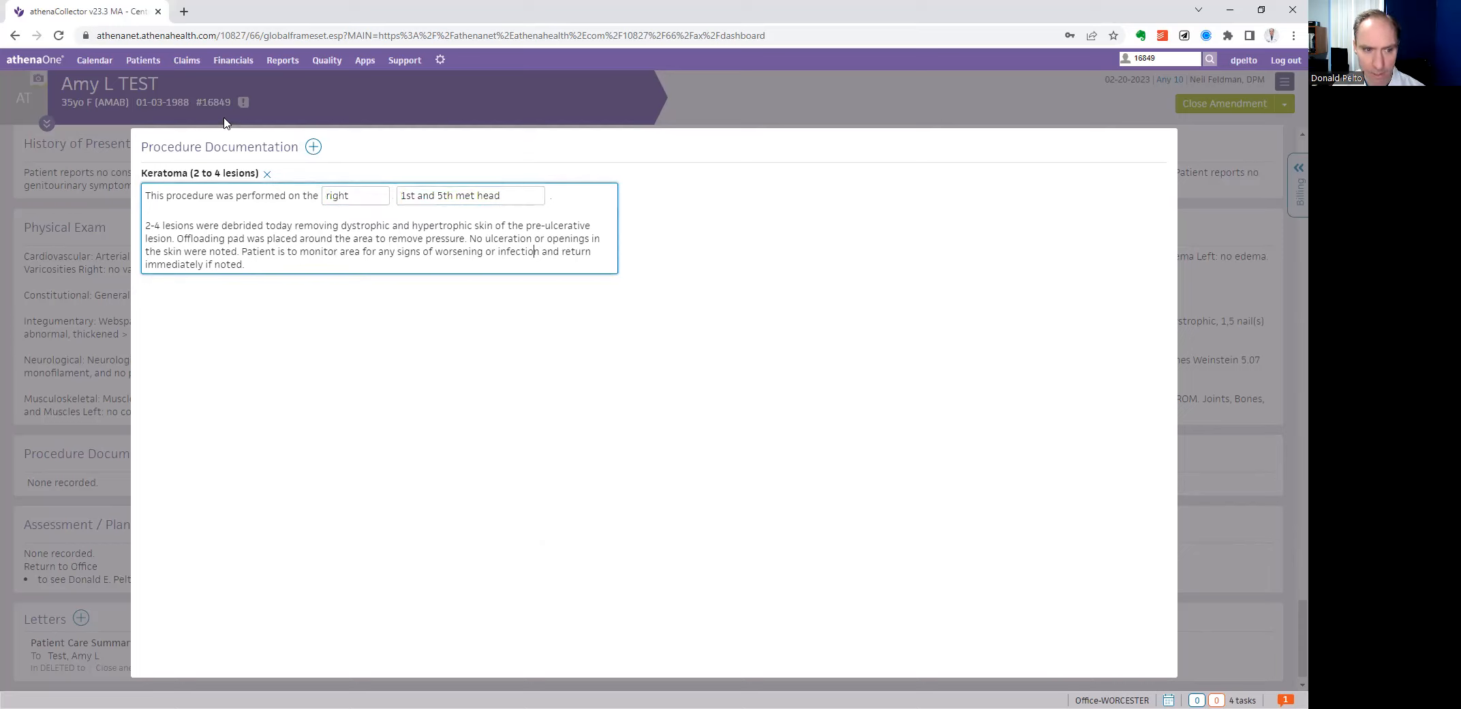
# - Add the Nail Debridement (1-5) New procedure with the right hallux and right 5th toe as debrided nails
pyautogui.click(313, 148)
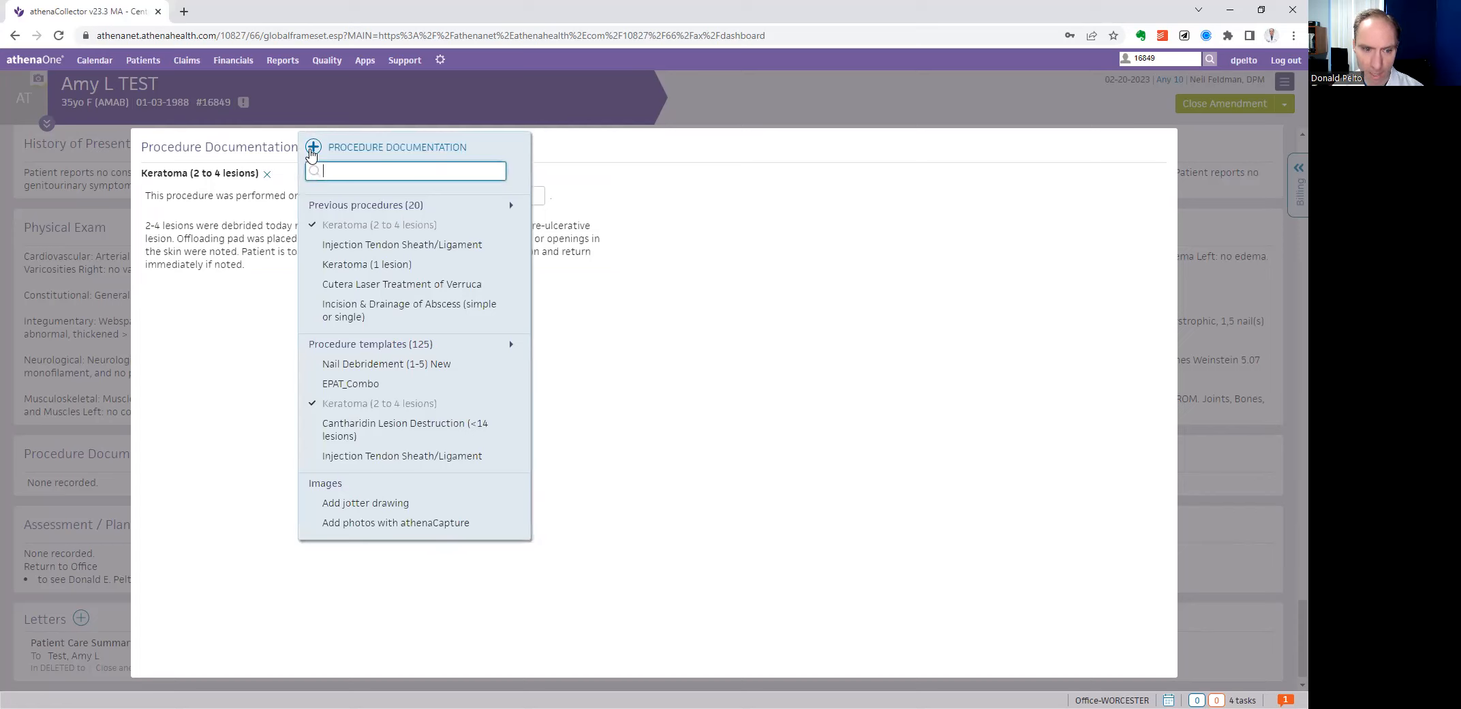
pyautogui.write('deb')
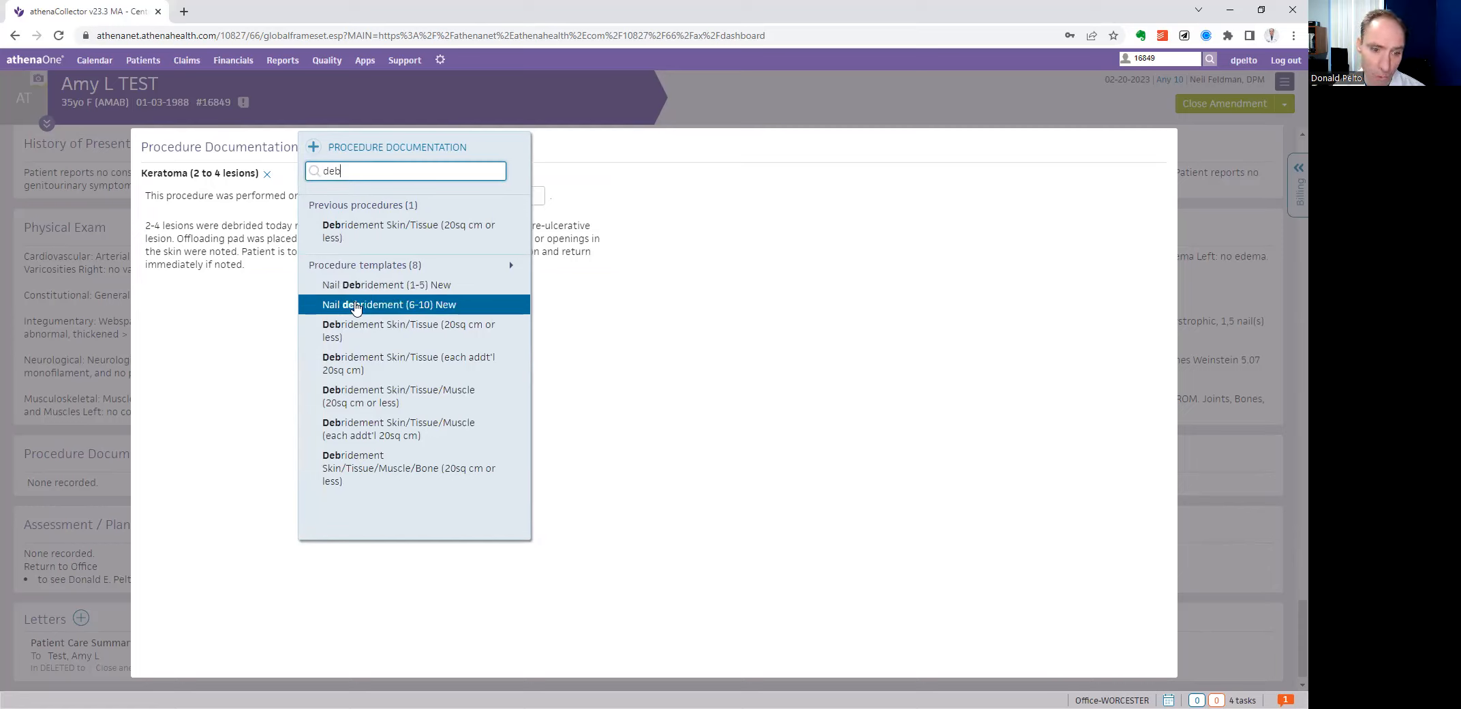
pyautogui.click(352, 288)
pyautogui.click(325, 327)
pyautogui.press('Down')
pyautogui.press('Tab')
pyautogui.press('Tab')
pyautogui.press('Tab')
pyautogui.press('Tab')
pyautogui.press('Tab')
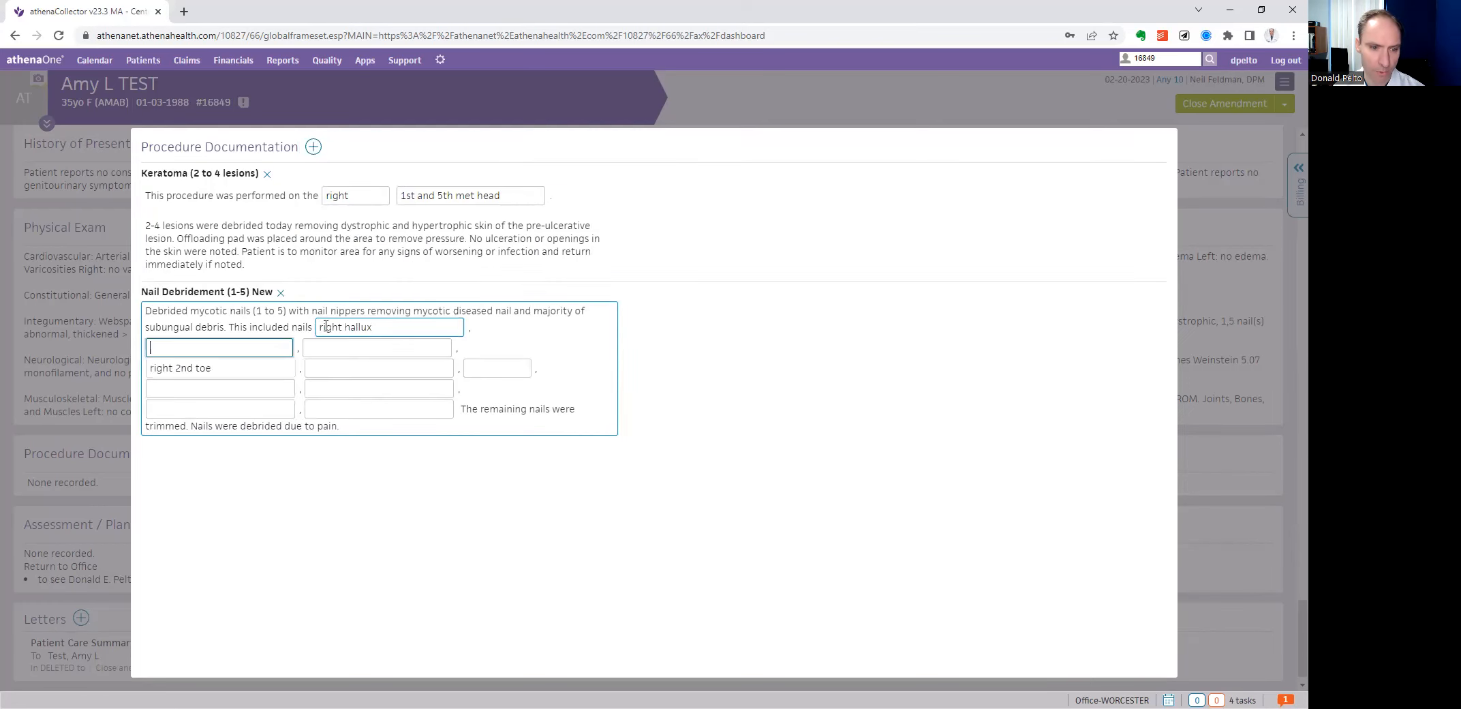
pyautogui.hotkey('shift', 'Tab')
pyautogui.press('Down')
pyautogui.press('Tab')
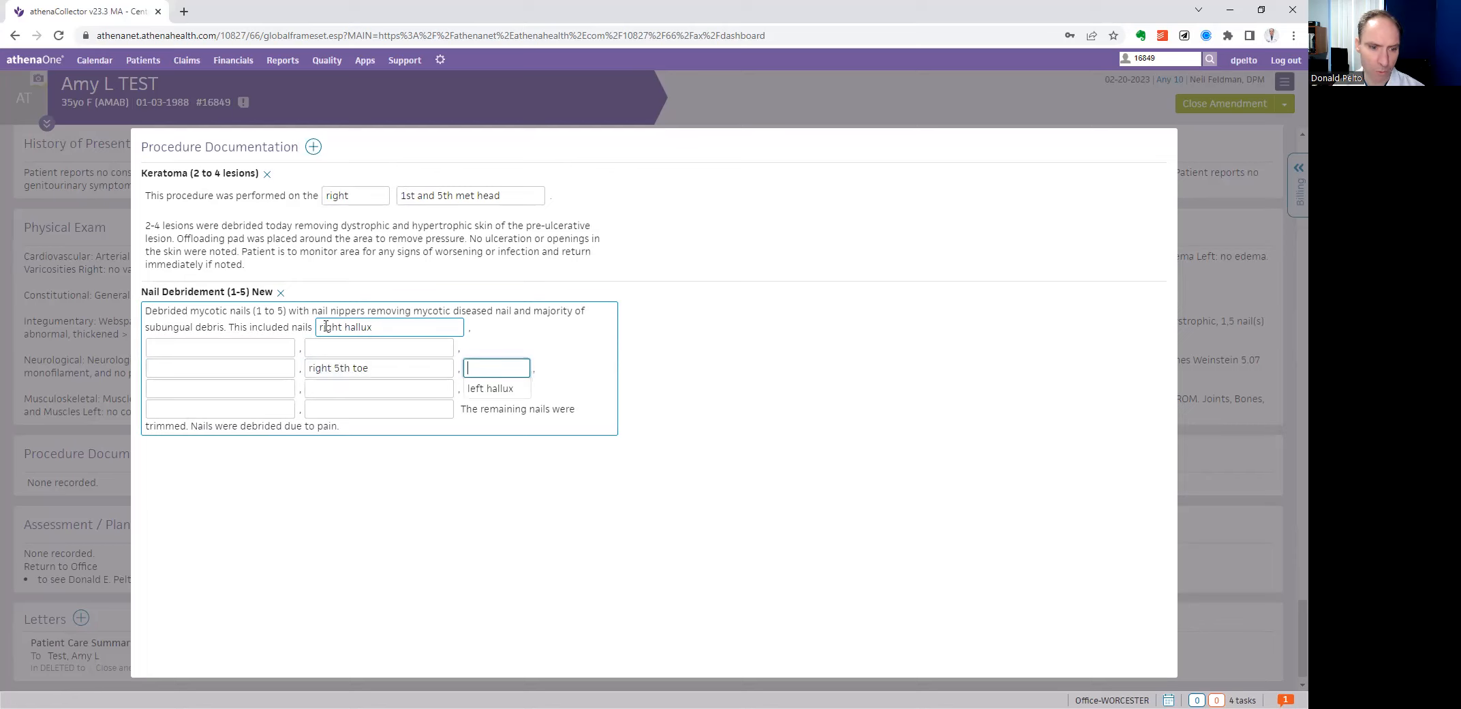
# - Search the procedures for "trim" and add the Trimming of Nondystrophic Nails (new) procedure
pyautogui.click(313, 148)
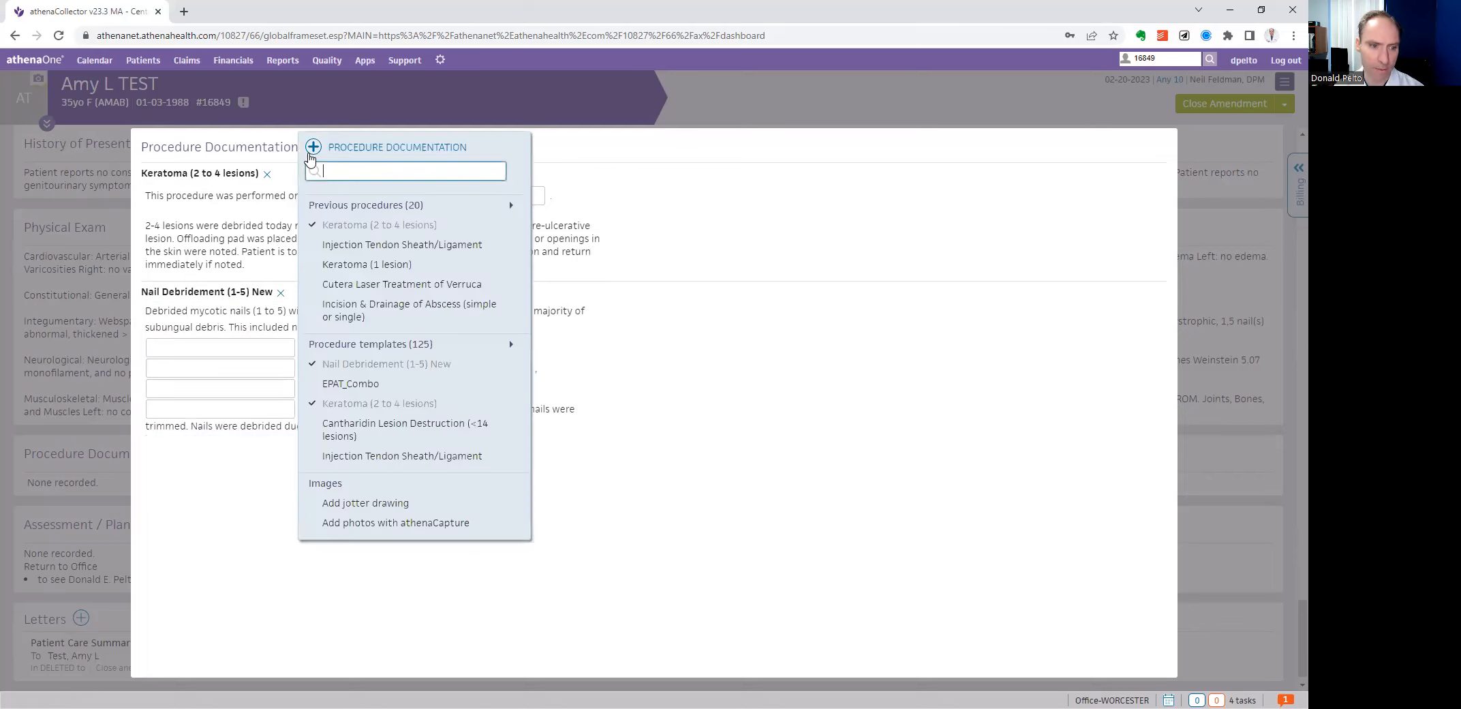
pyautogui.write('new')
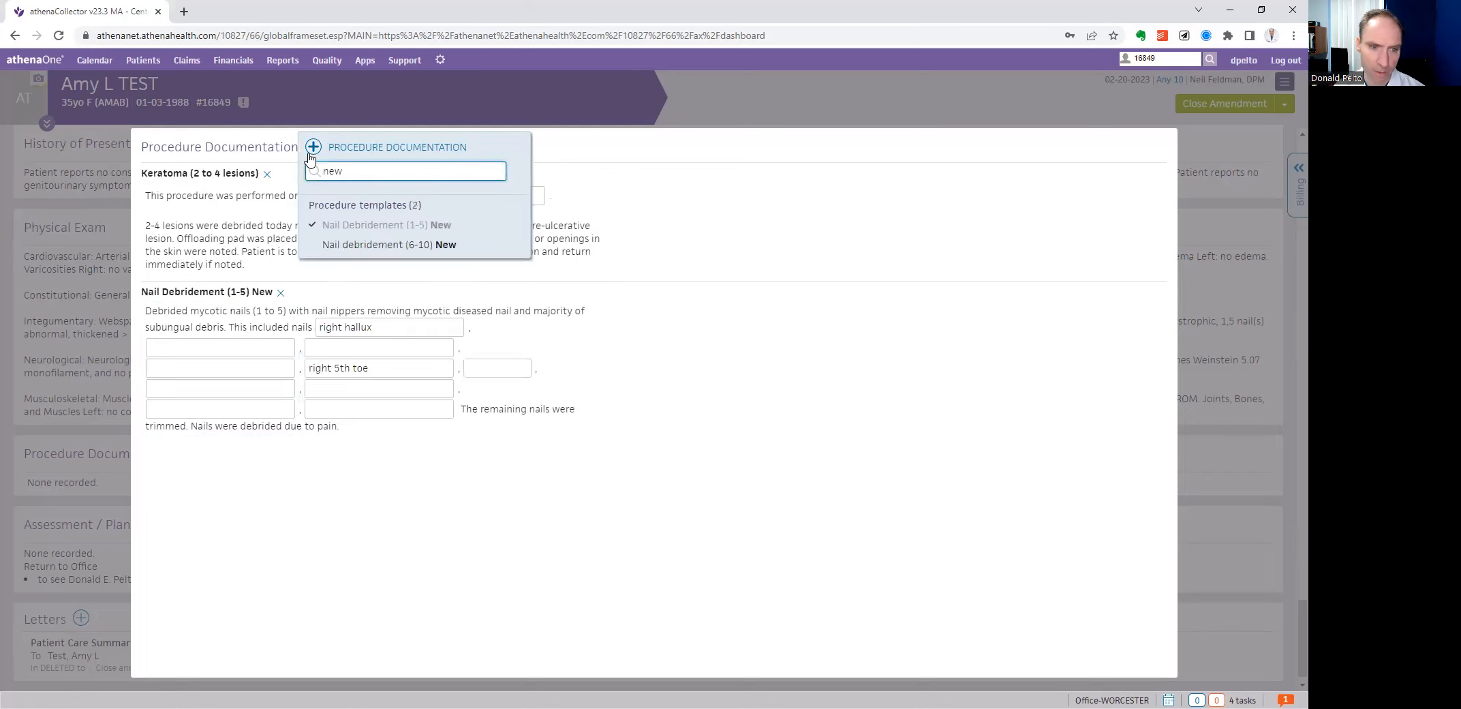
pyautogui.press('BackSpace')
pyautogui.press('BackSpace')
pyautogui.press('BackSpace')
pyautogui.write('trim')
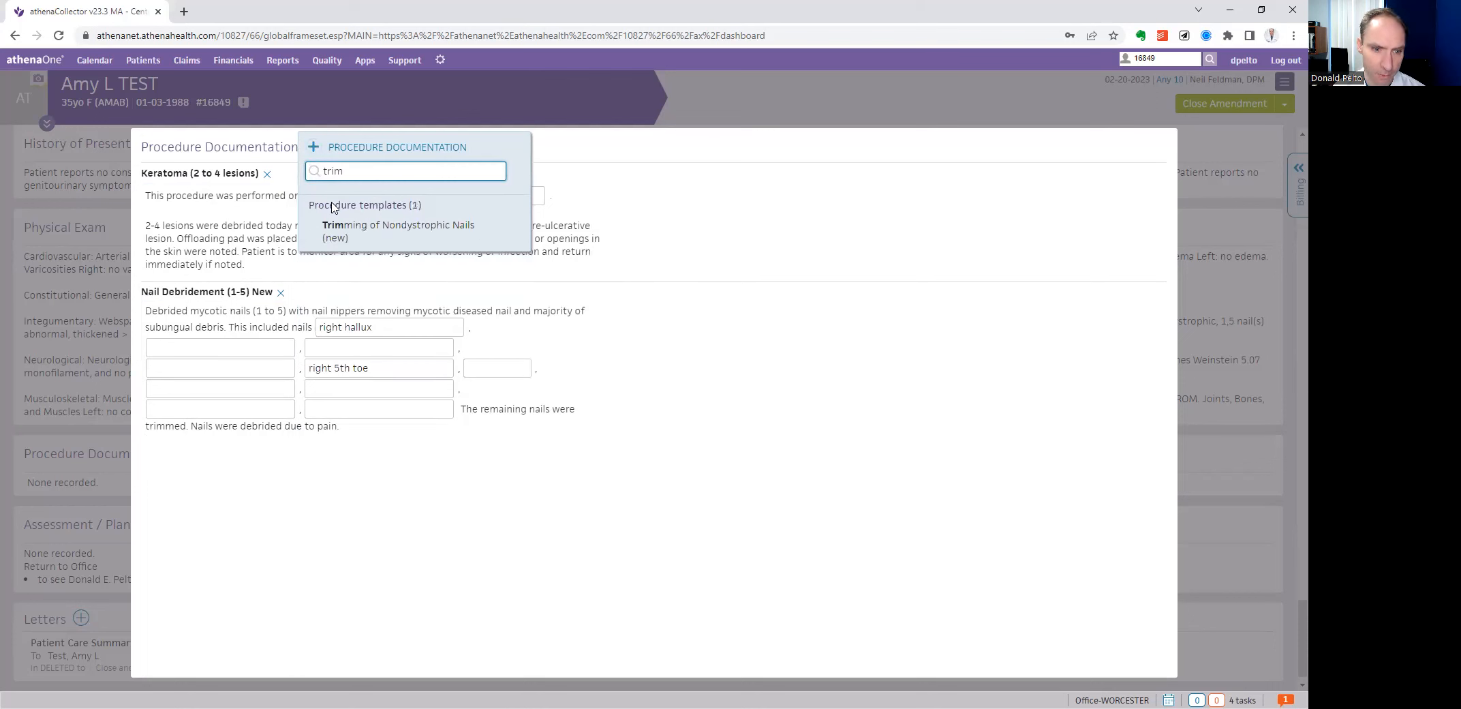
pyautogui.click(342, 229)
# - List the trimmed nails as right 2nd, 3rd and 4th toe, left hallux, and left 2nd, 3rd, 4th and 5th toe
pyautogui.click(331, 488)
pyautogui.press('Tab')
pyautogui.press('Down')
pyautogui.press('Tab')
pyautogui.press('Down')
pyautogui.press('Tab')
pyautogui.press('Down')
pyautogui.press('Tab')
pyautogui.press('Tab')
pyautogui.press('Down')
pyautogui.press('Tab')
pyautogui.press('Down')
pyautogui.press('Tab')
pyautogui.press('Down')
pyautogui.press('Tab')
pyautogui.press('Down')
pyautogui.press('Tab')
pyautogui.press('Down')
pyautogui.press('Tab')
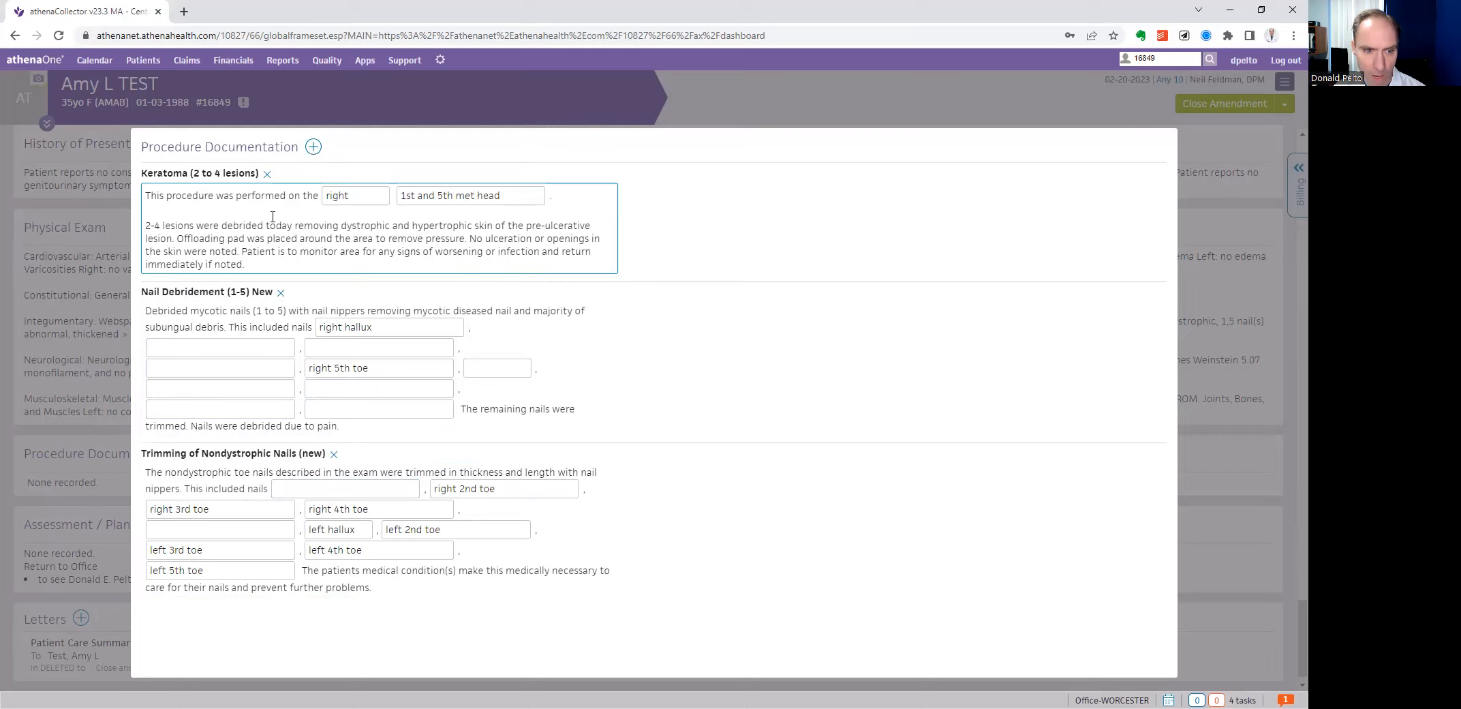
# - Add the Lesion Destruction (<14 lesions) procedure and show the choices for the side it was performed on
pyautogui.click(310, 152)
pyautogui.write('lesion')
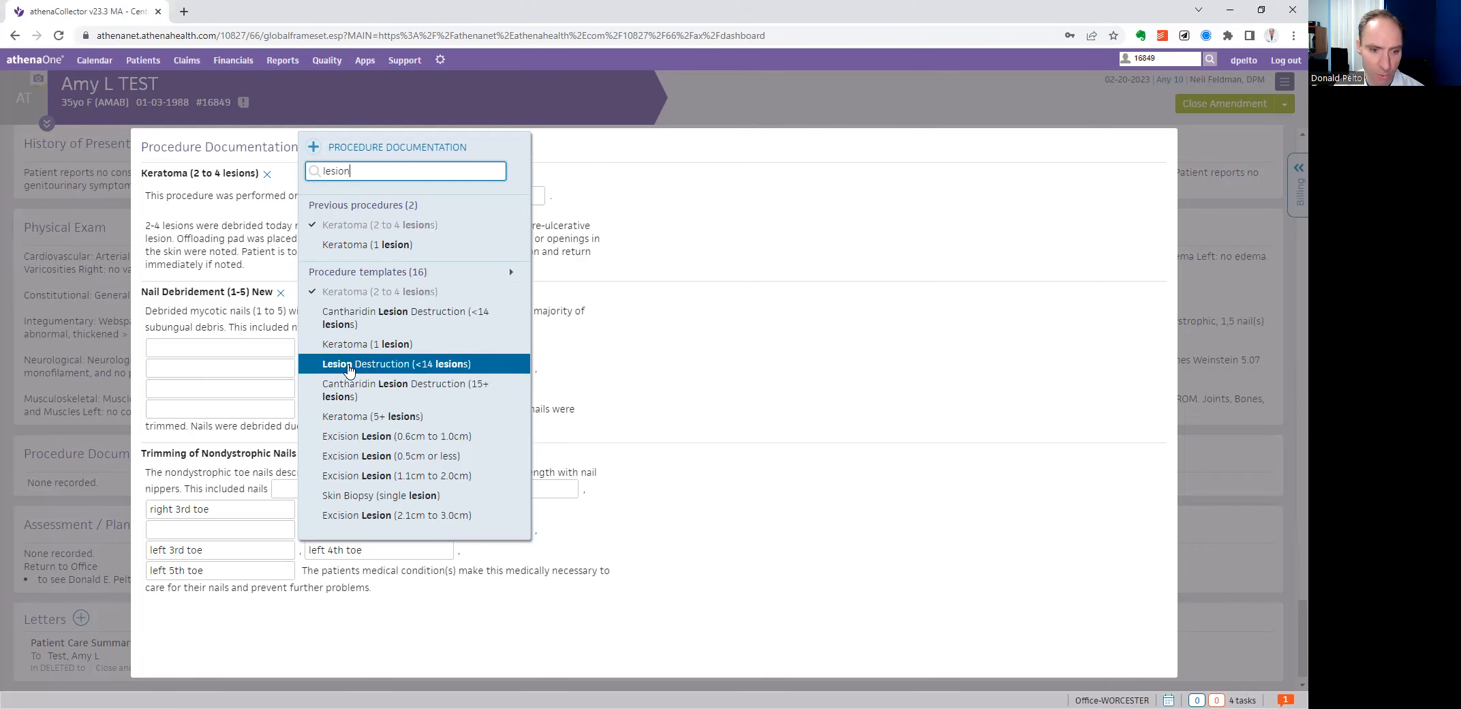
pyautogui.click(390, 367)
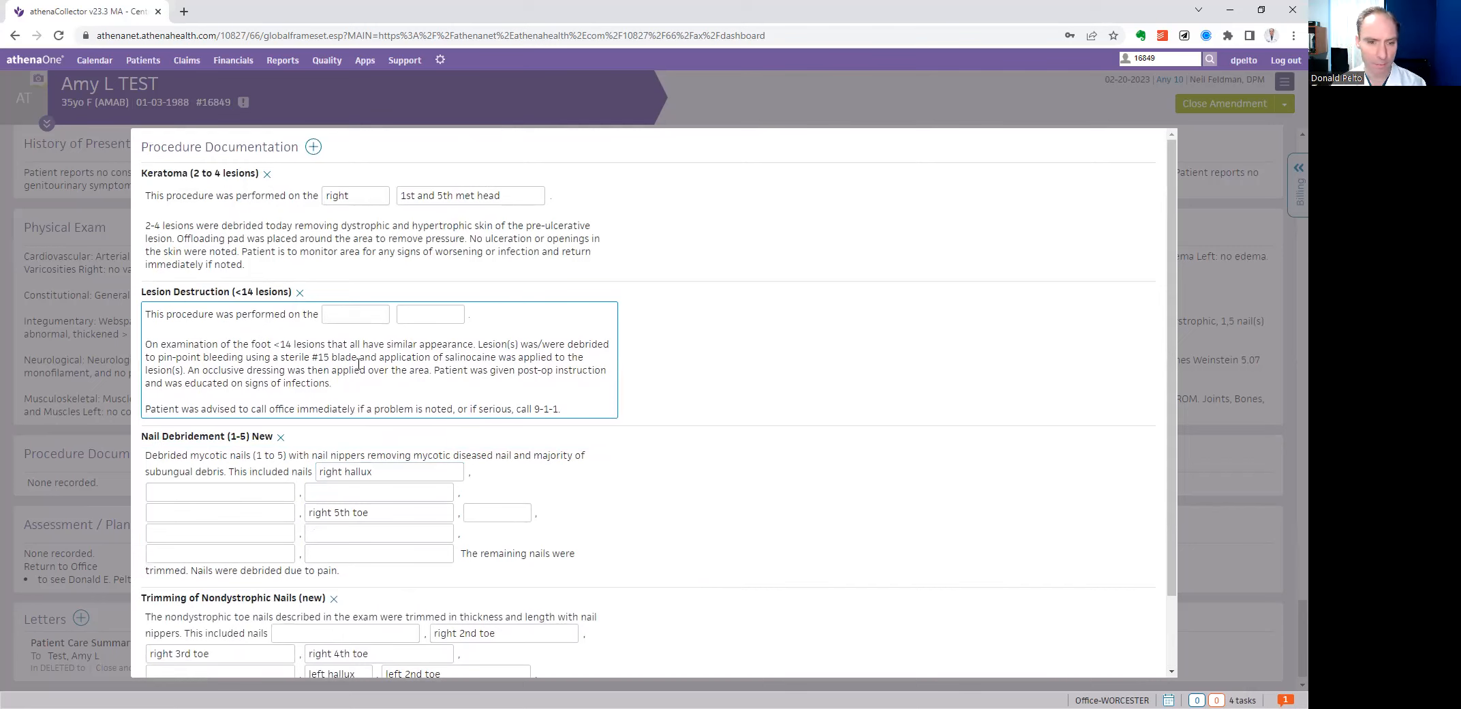
pyautogui.click(351, 312)
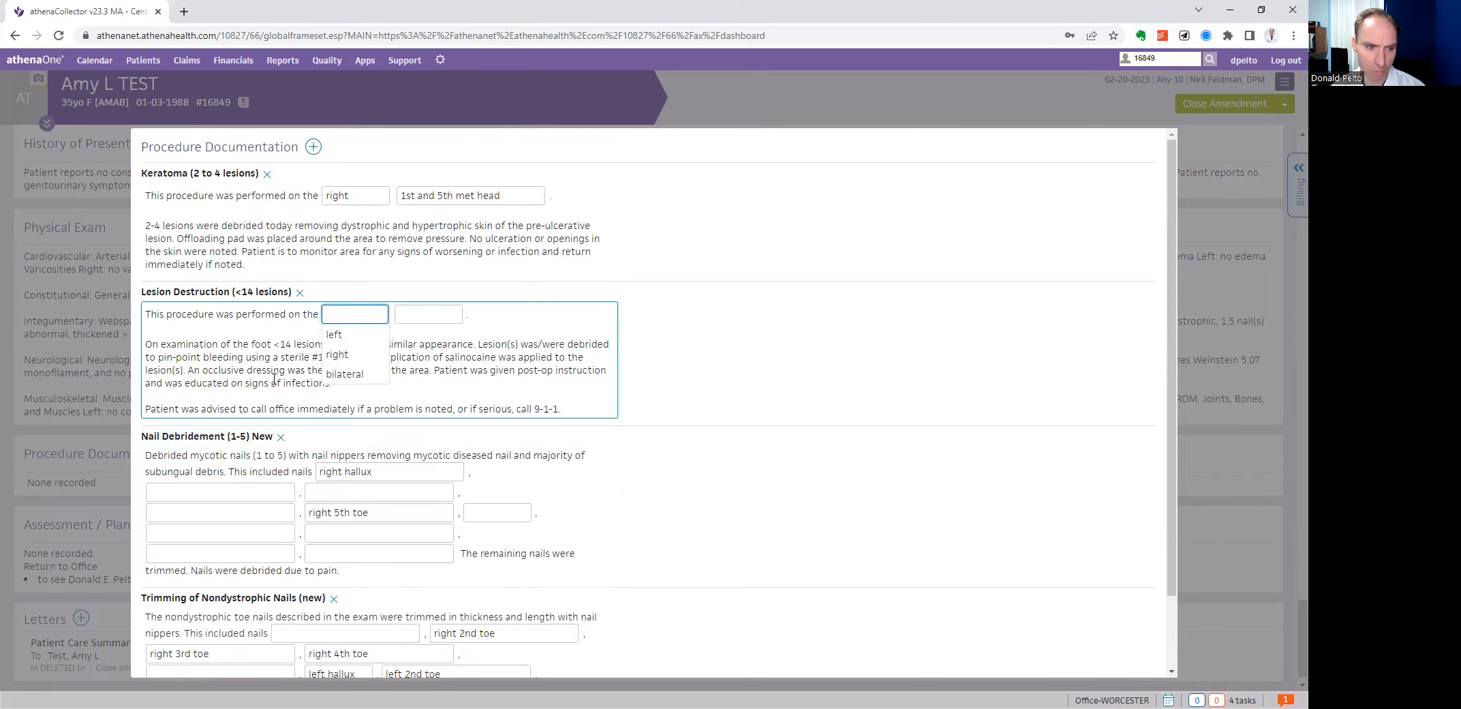
pyautogui.scroll(-1, 281, 378)
pyautogui.scroll(1, 290, 387)
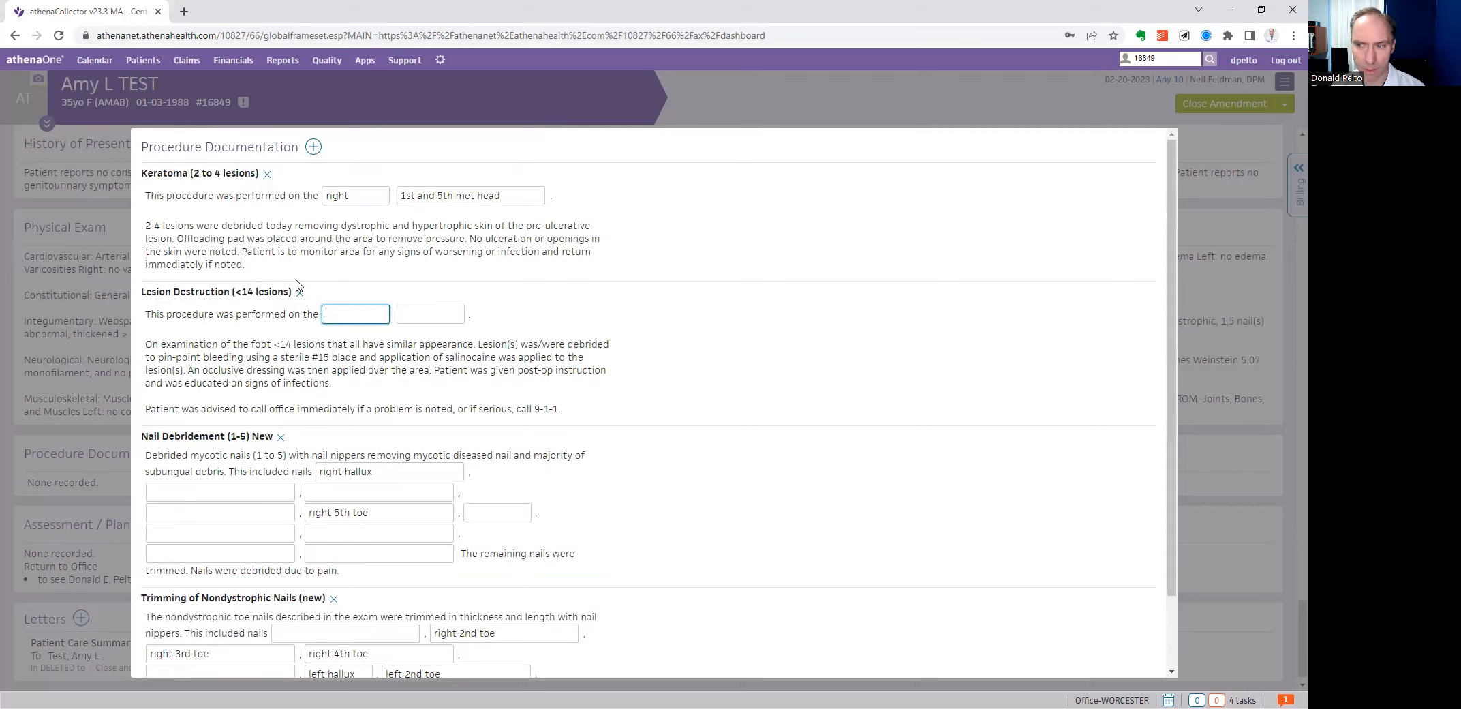
# - Search the procedures for "deb", add Debridement Skin/Tissue (20sq cm or less), and close the procedure documentation
pyautogui.click(313, 147)
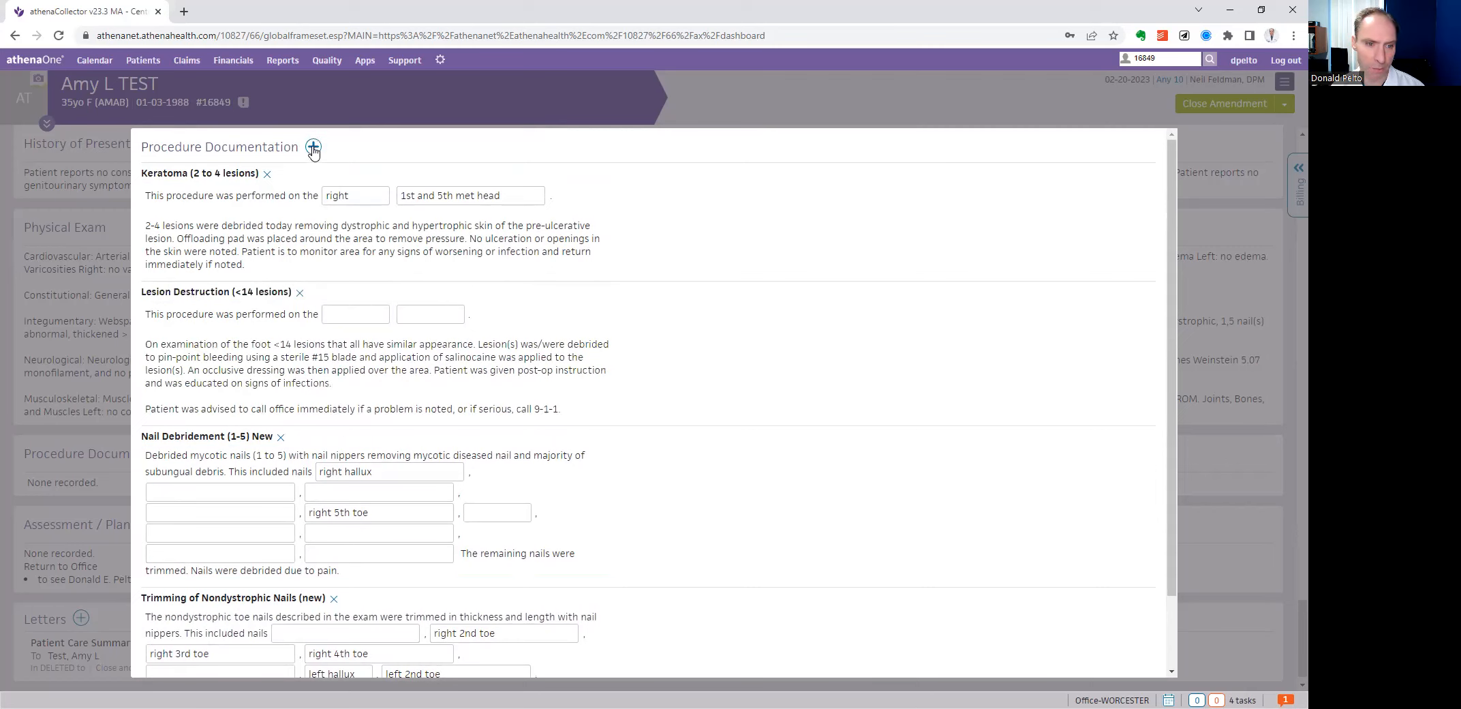
pyautogui.write('deb')
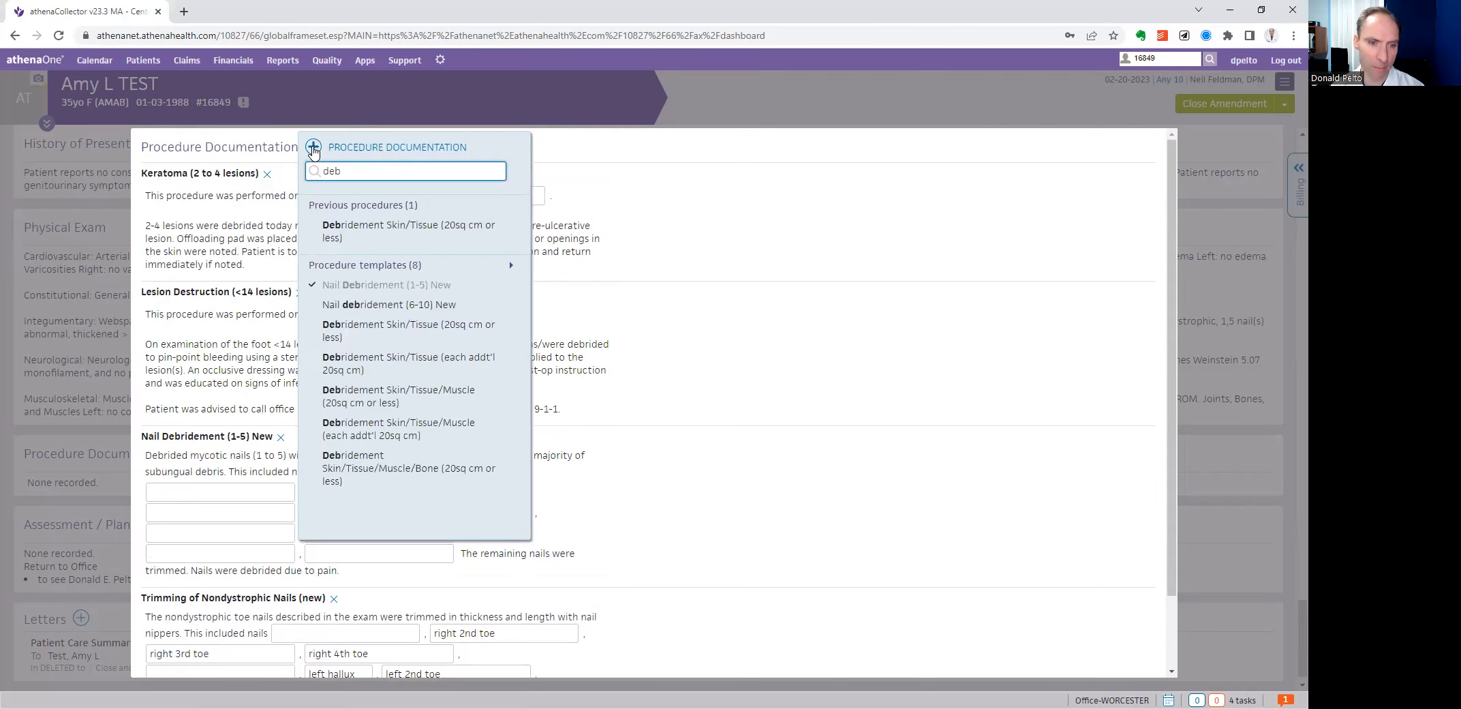
pyautogui.click(407, 230)
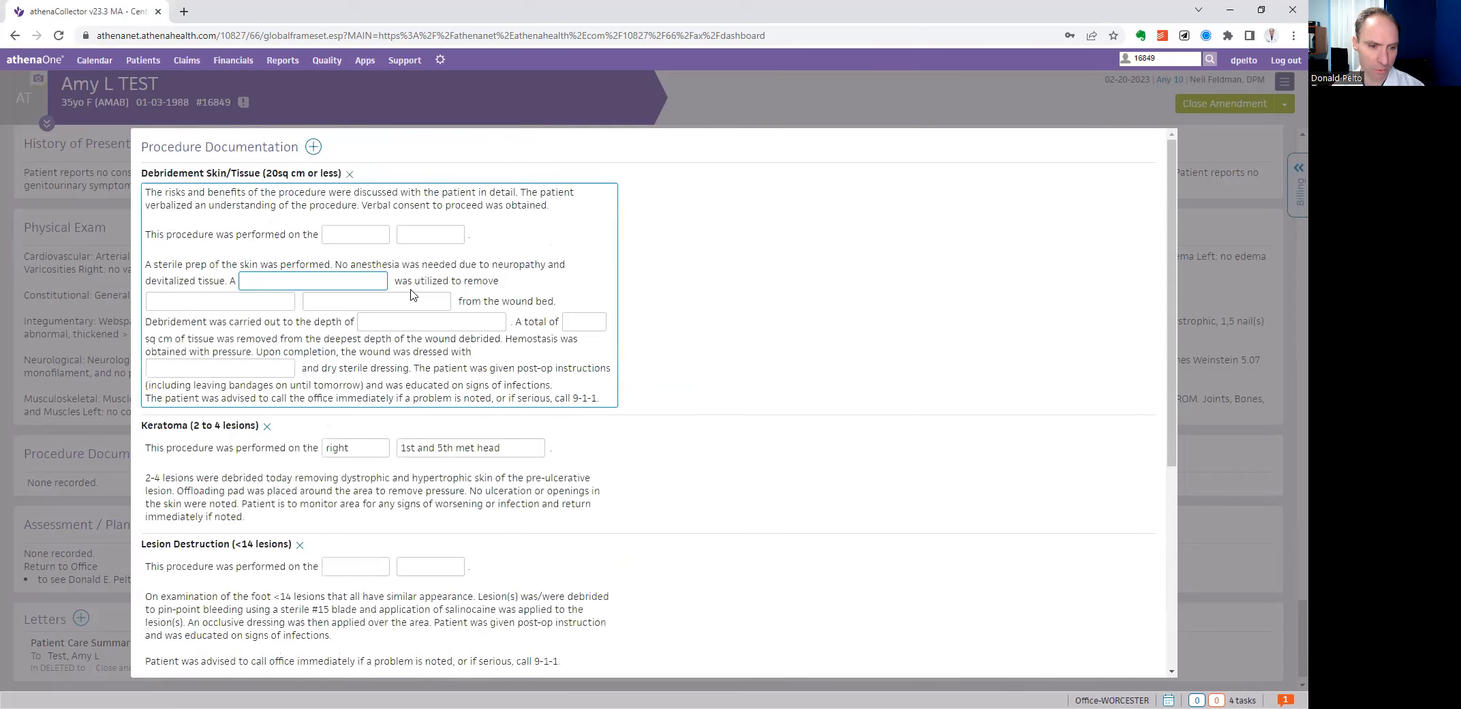
pyautogui.scroll(-5, 411, 295)
pyautogui.scroll(5, 402, 293)
pyautogui.click(358, 262)
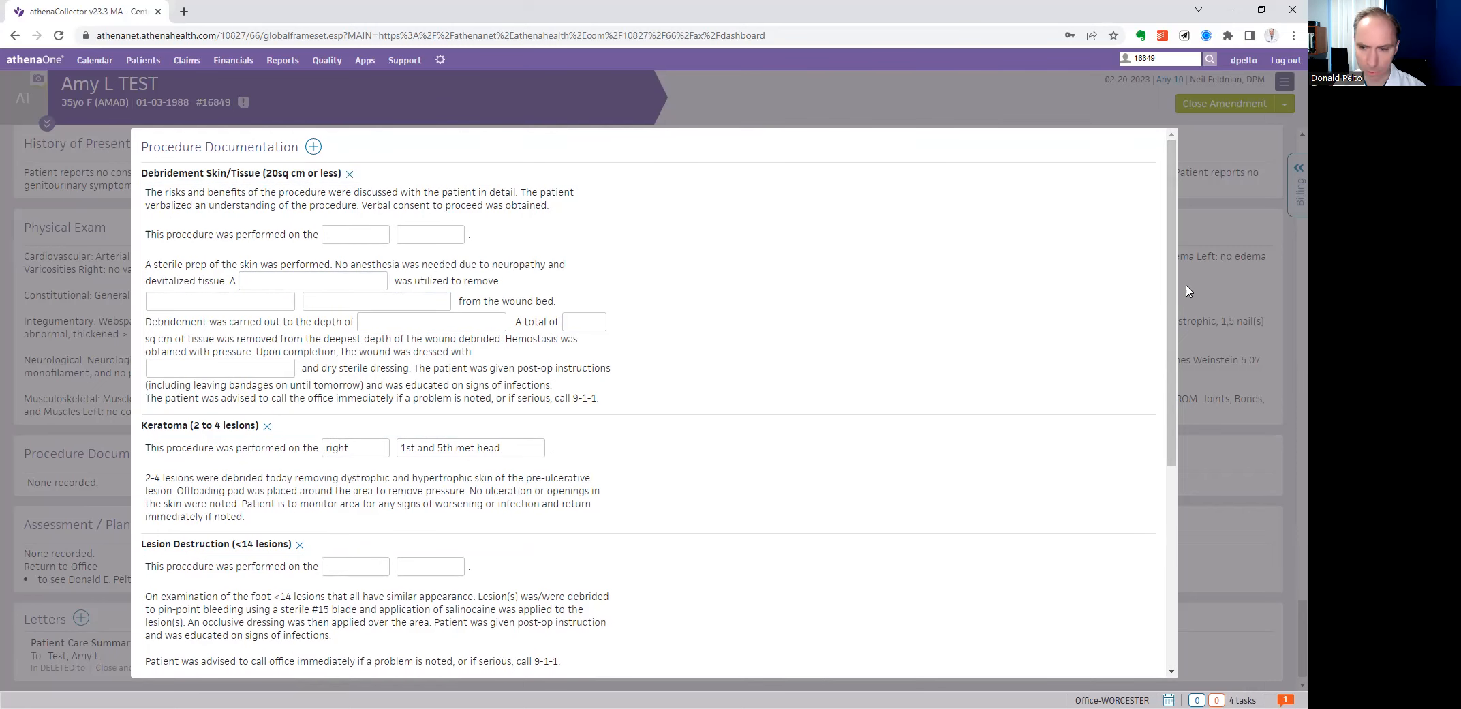
pyautogui.click(1215, 298)
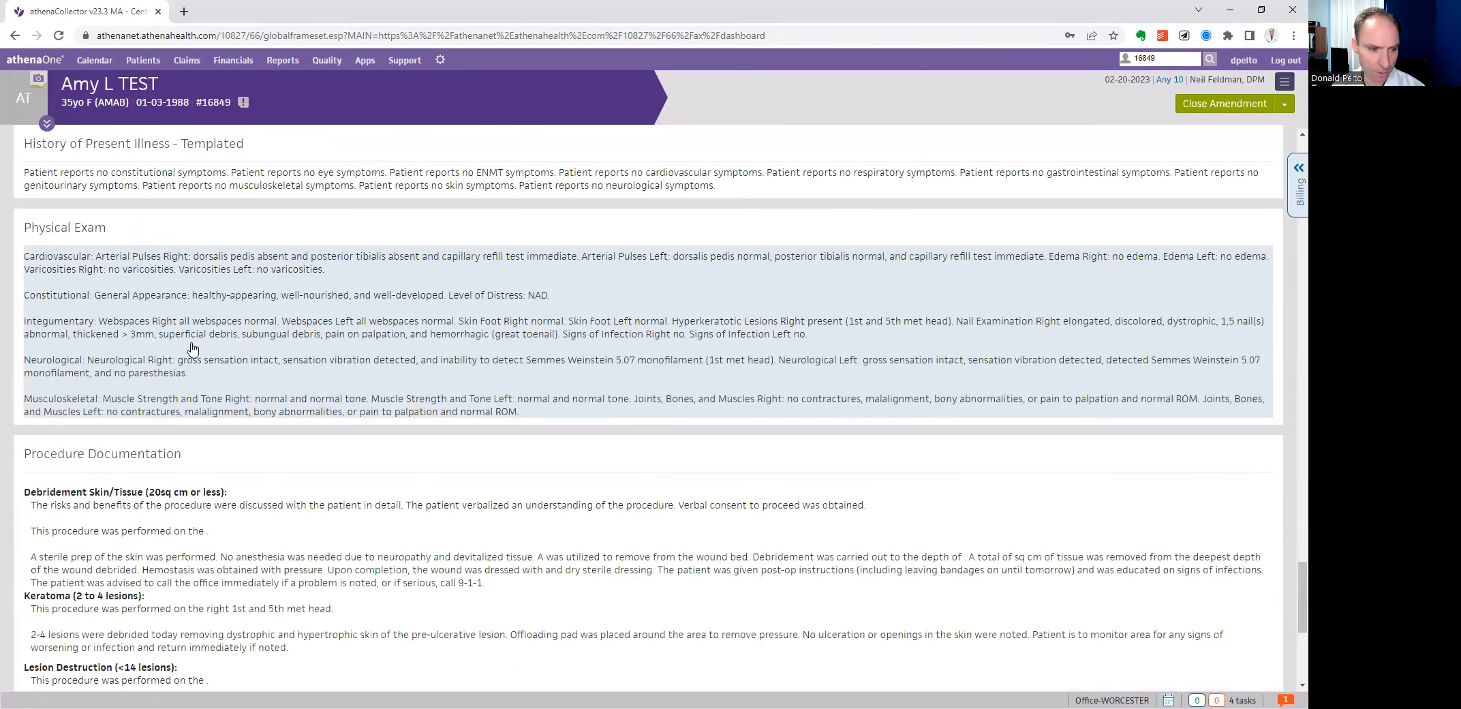
# - Open the Assessment / Plan for editing, search diagnoses and orders for "nail", and add the Routine order set
pyautogui.scroll(-5, 154, 348)
pyautogui.scroll(1, 215, 347)
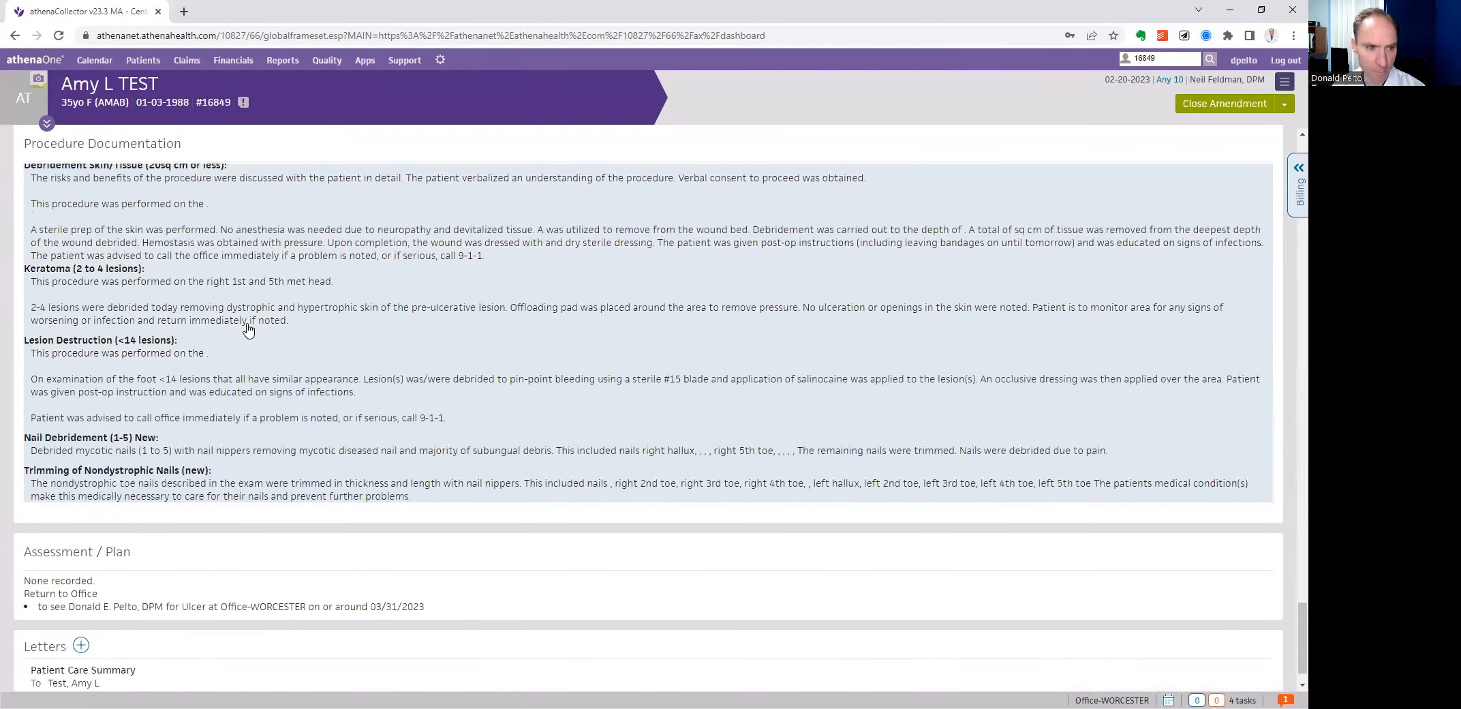
pyautogui.scroll(-1, 150, 337)
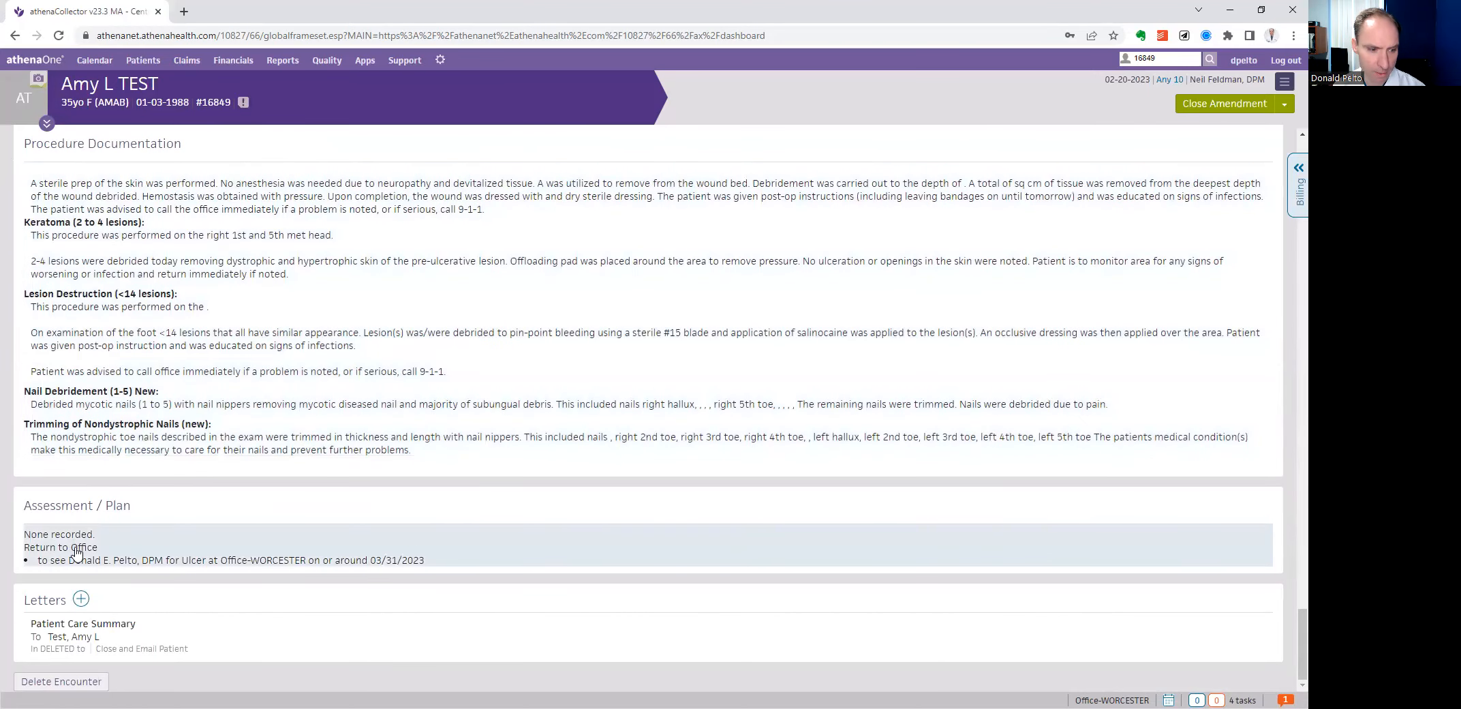
pyautogui.click(80, 540)
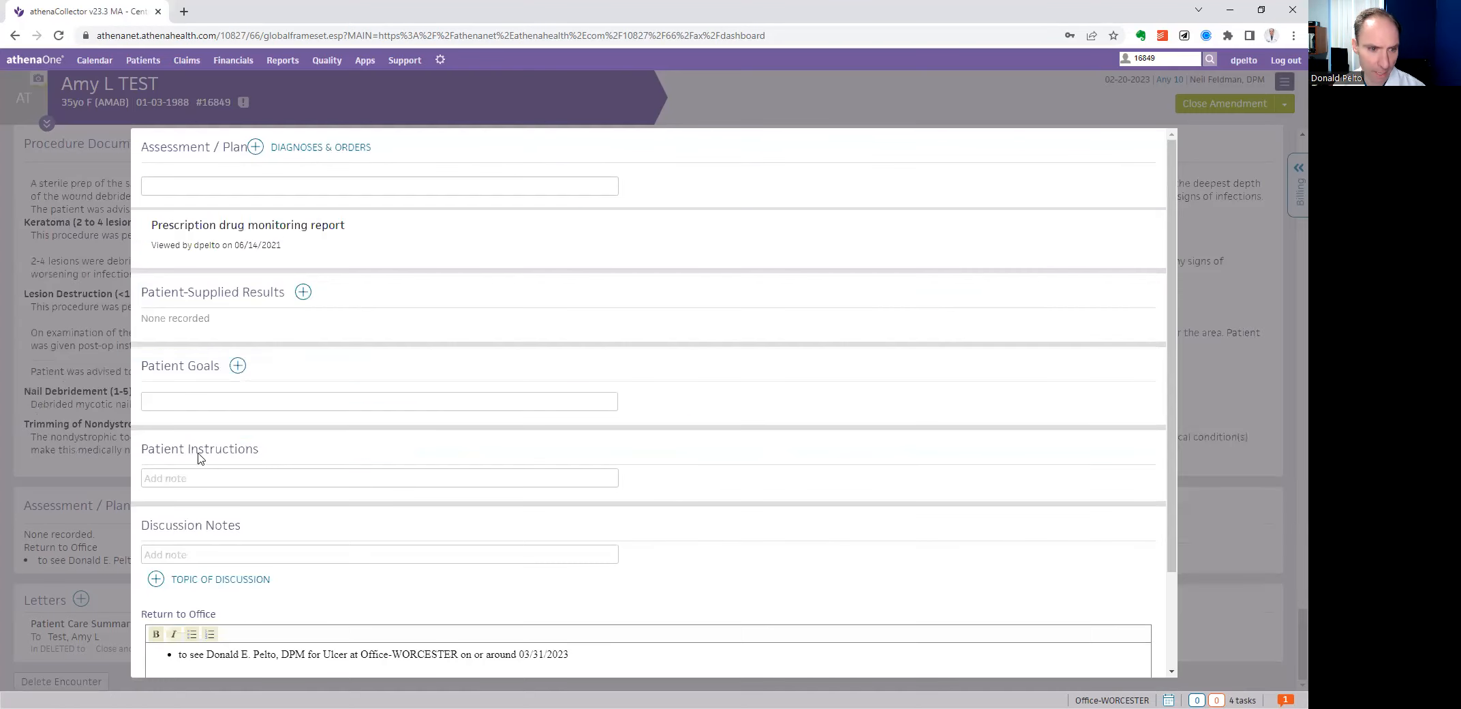
pyautogui.click(254, 148)
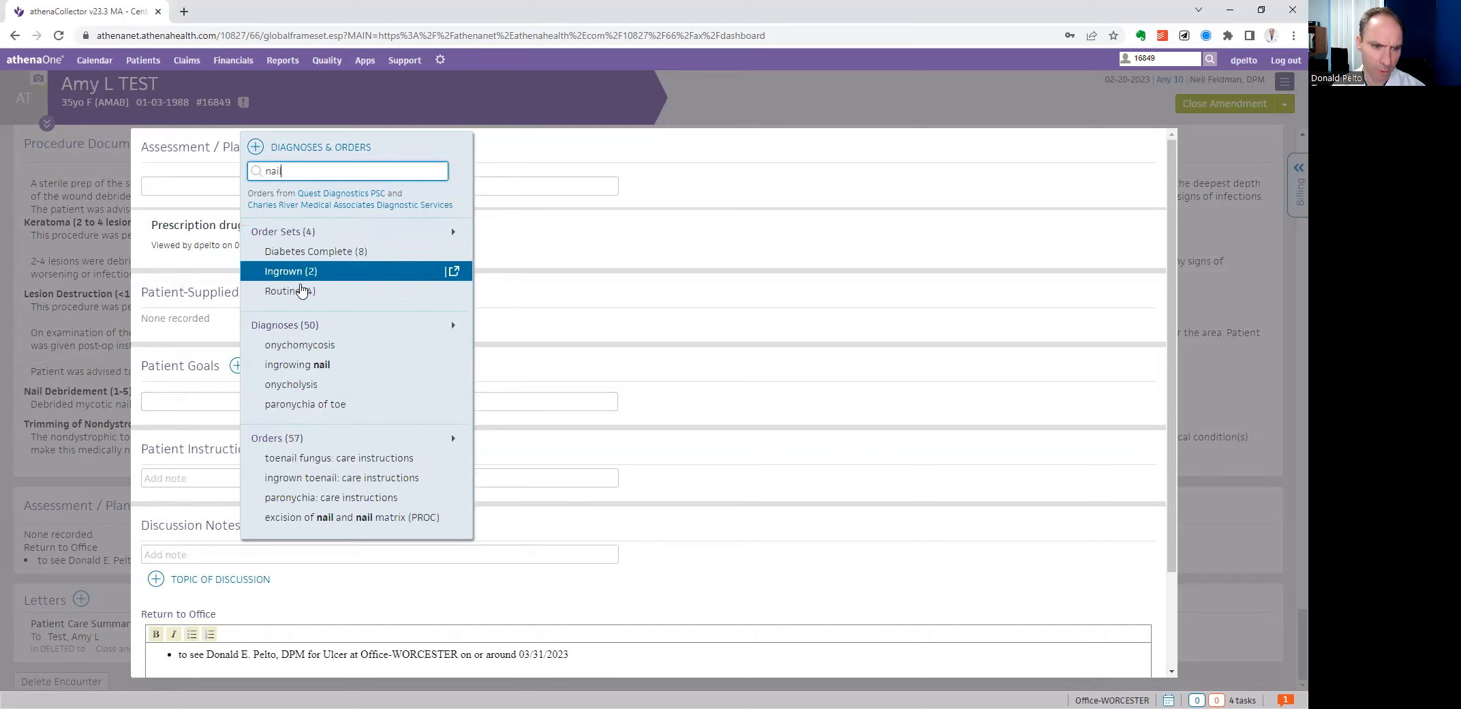
pyautogui.click(282, 294)
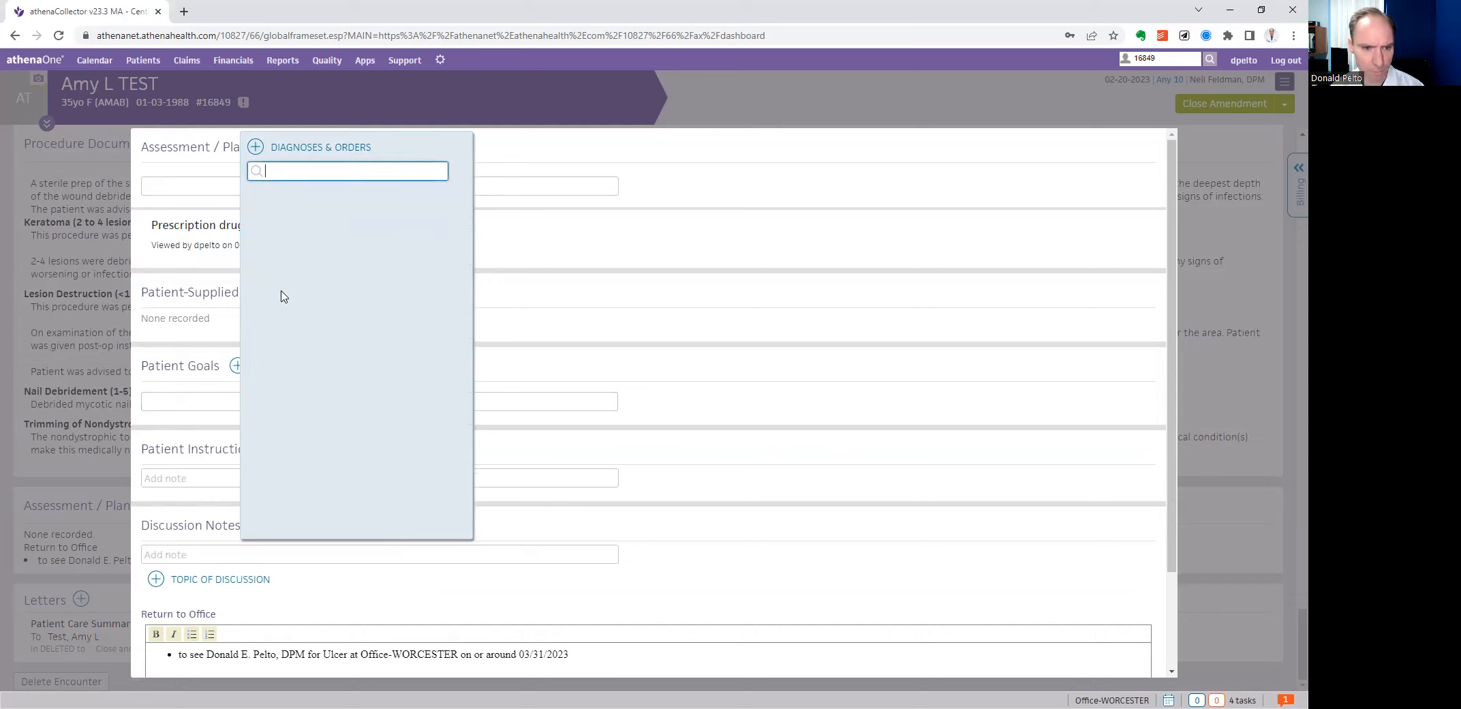
pyautogui.scroll(-1, 697, 263)
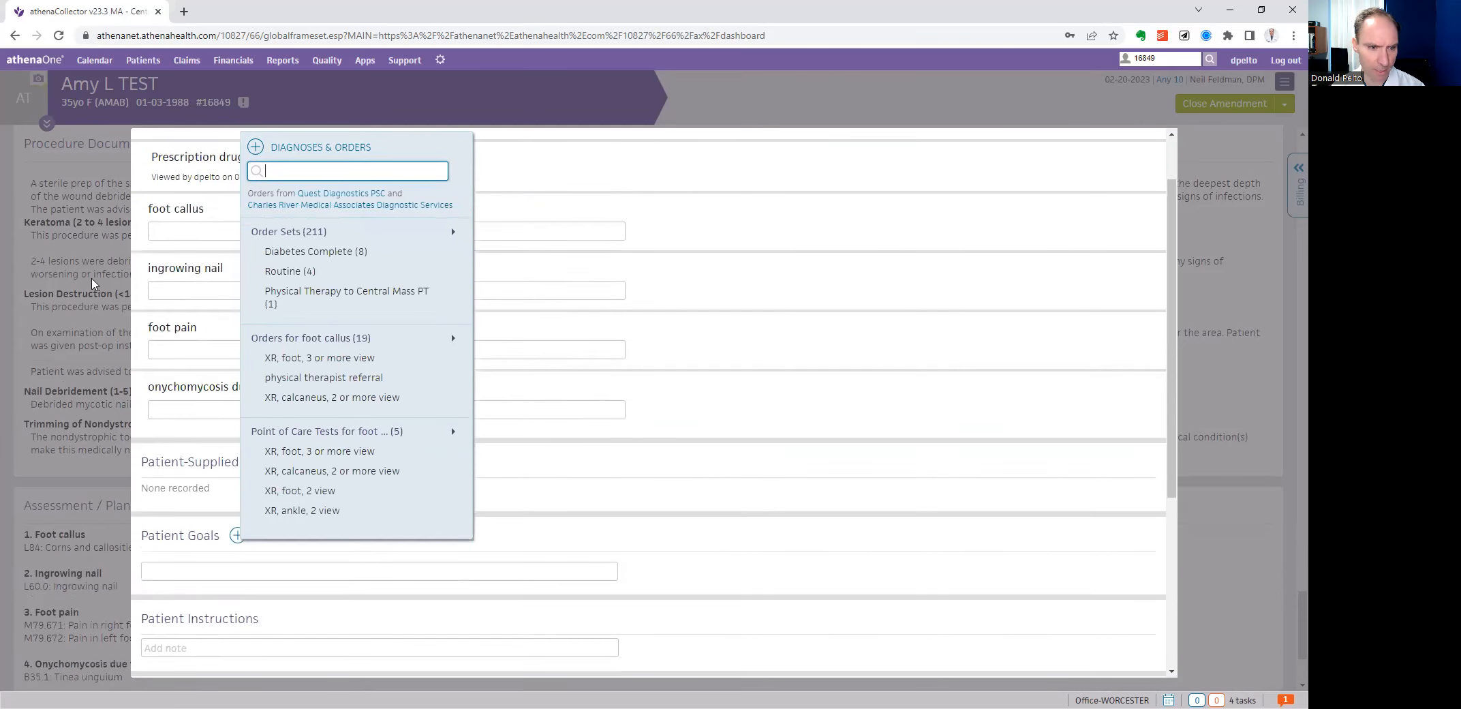
pyautogui.click(178, 273)
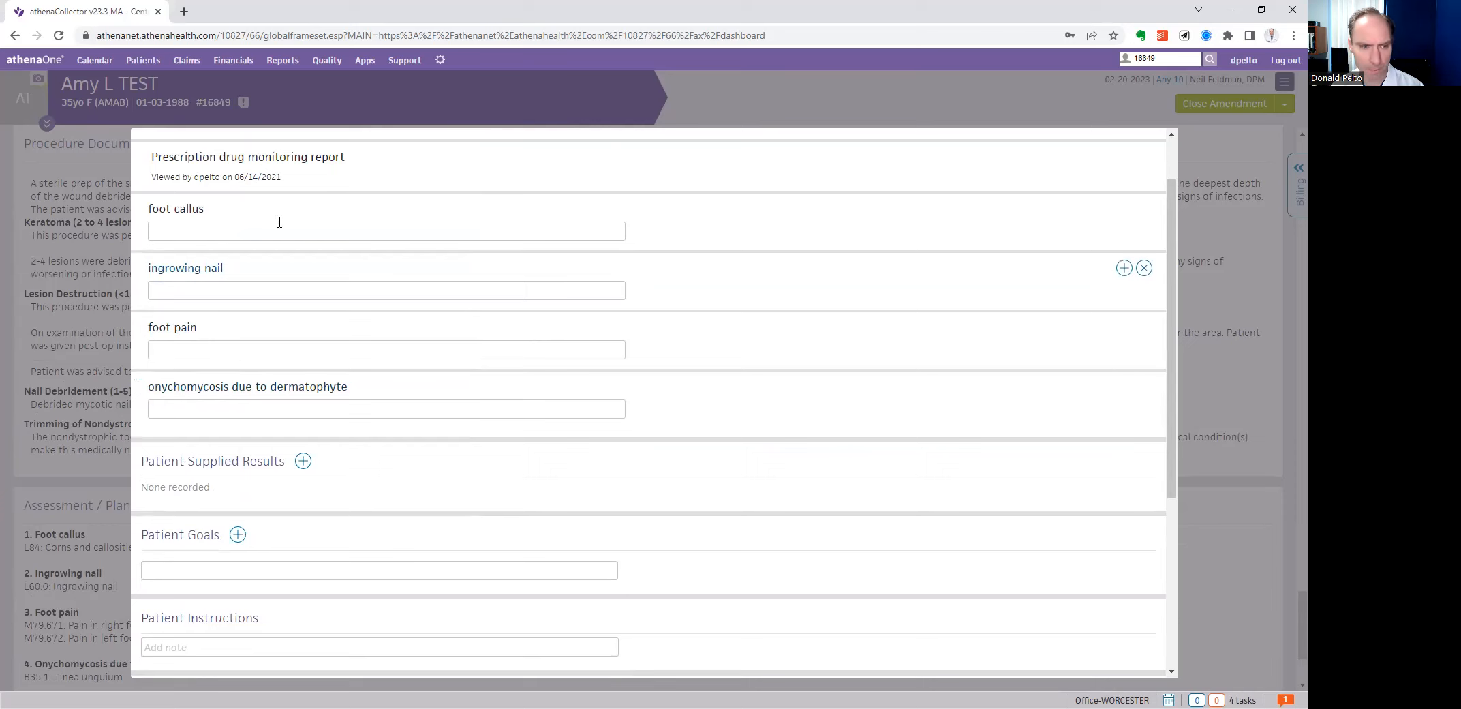
# - Search the diagnoses for "diab" and add type 2 diabetes mellitus to the assessment
pyautogui.scroll(1, 251, 202)
pyautogui.click(255, 147)
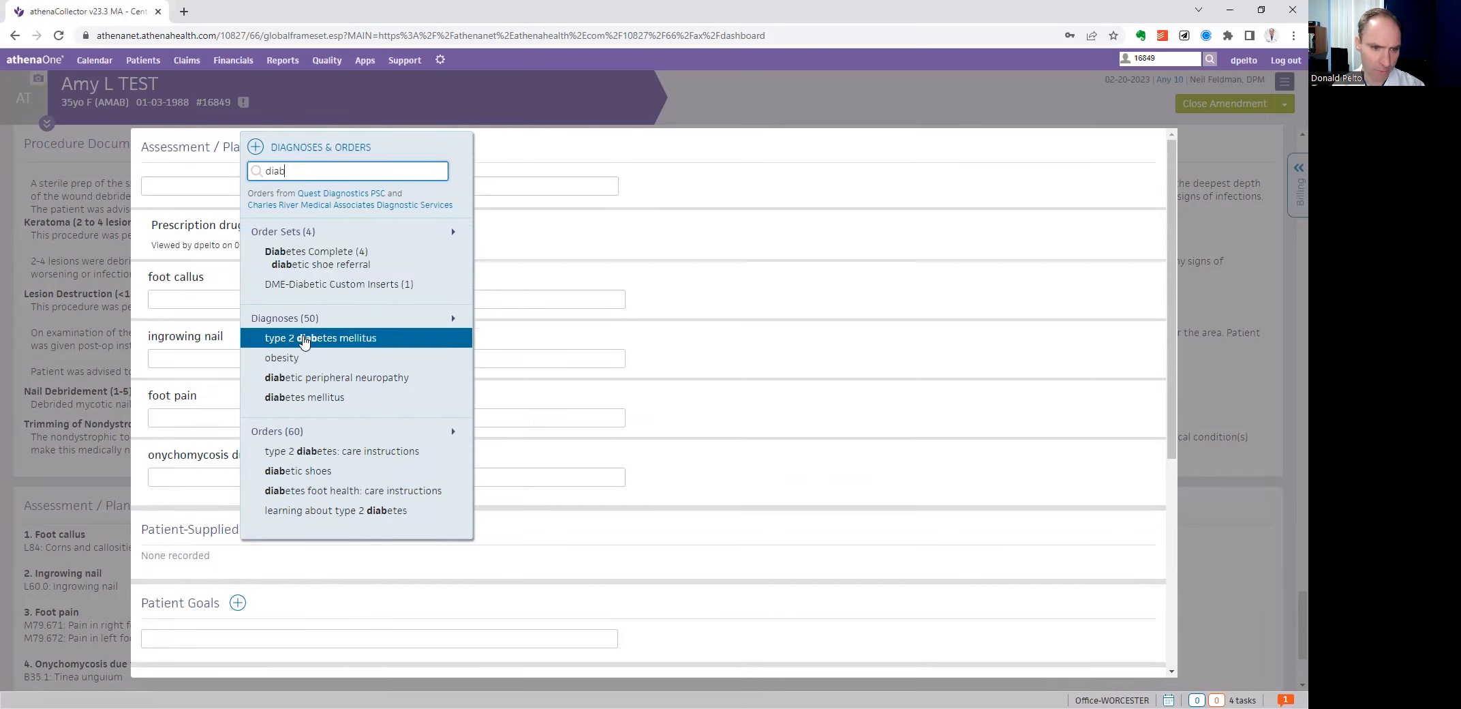
pyautogui.click(305, 339)
pyautogui.click(199, 352)
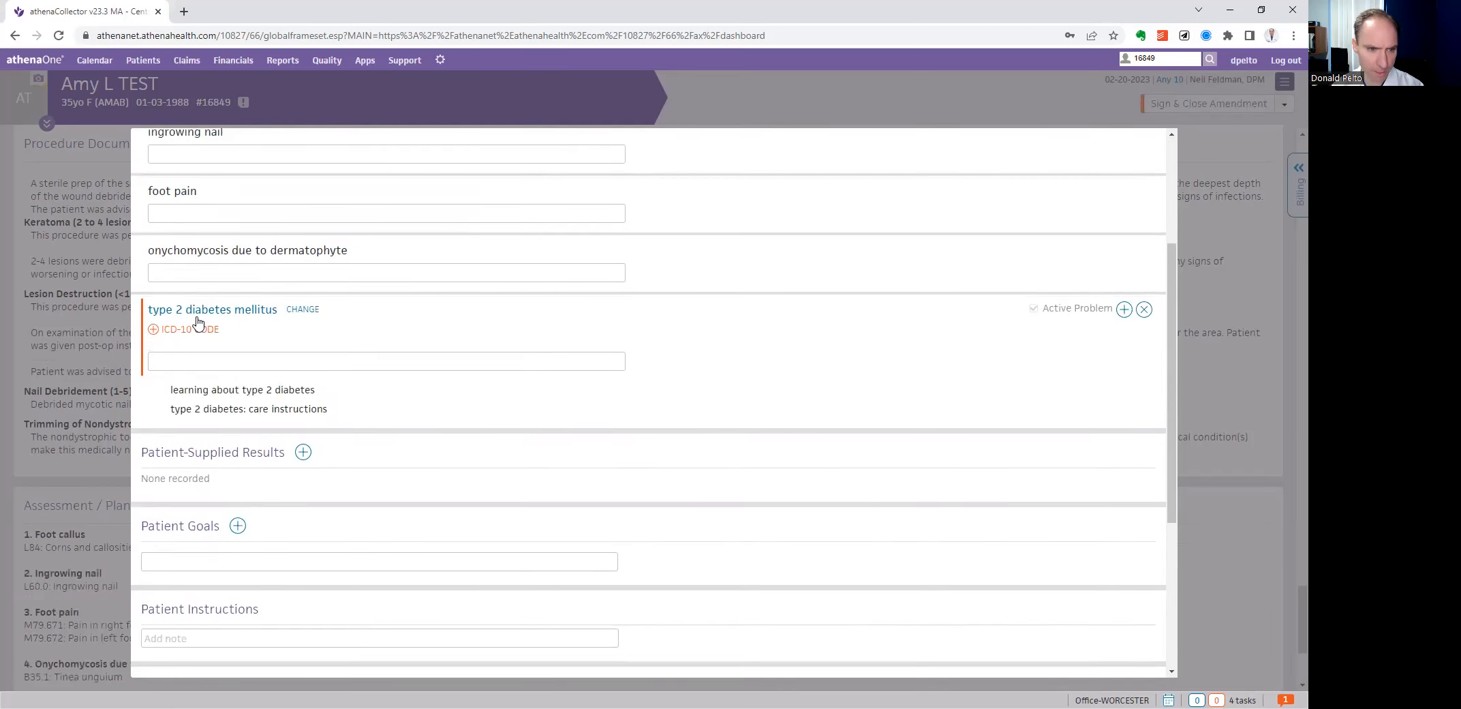
# - Filter the type 2 diabetes ICD-10 codes by the neurologic complication Polyneuropathy and assign E11.42, type 2 diabetes mellitus with diabetic polyneuropathy
pyautogui.click(189, 330)
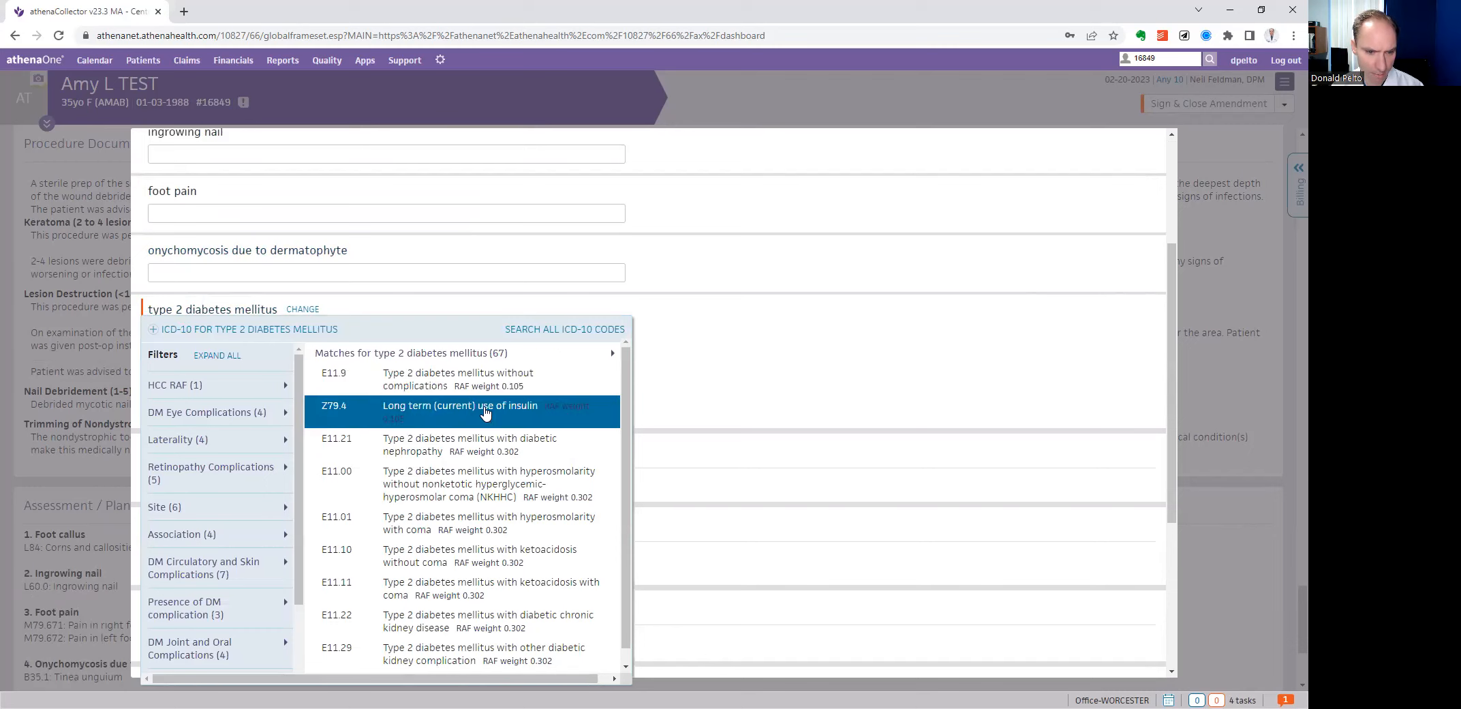
pyautogui.scroll(-2, 245, 408)
pyautogui.click(170, 643)
pyautogui.scroll(-2, 225, 602)
pyautogui.click(176, 560)
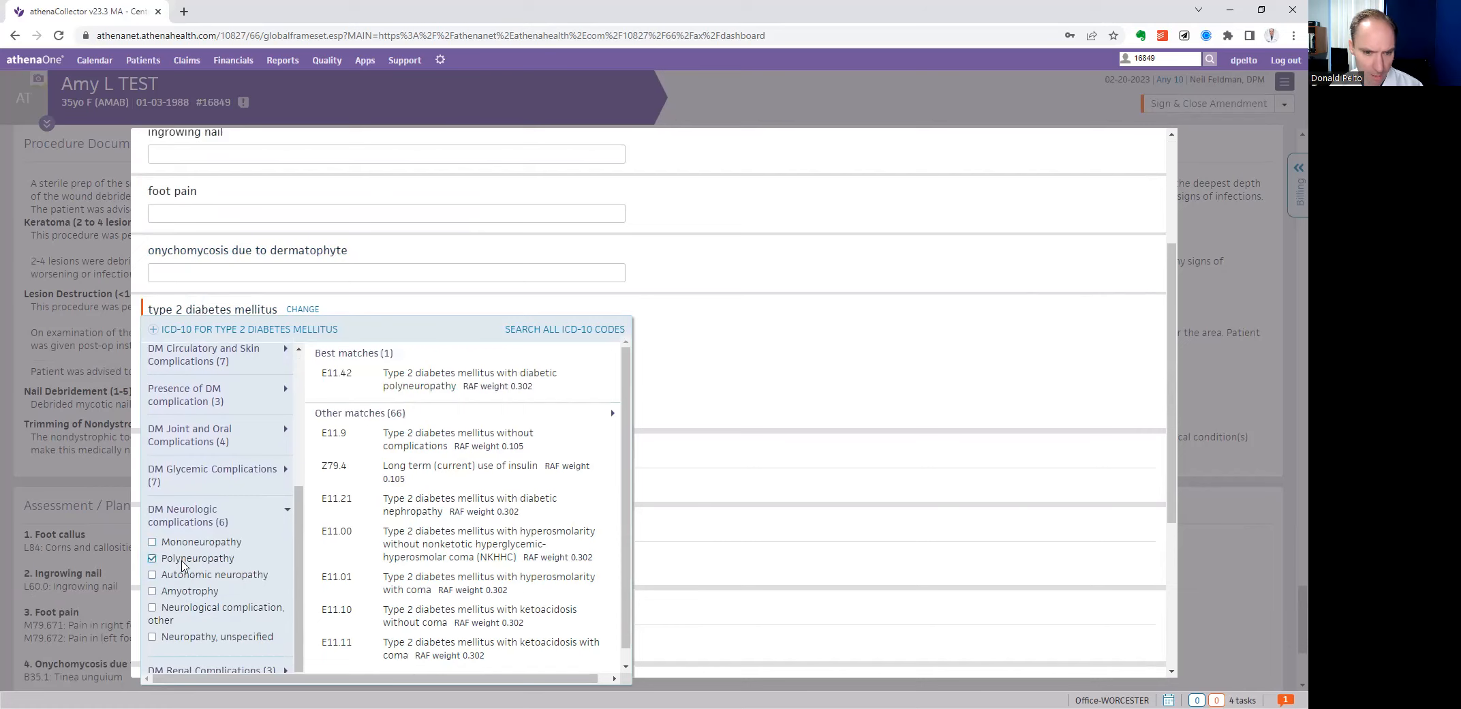
pyautogui.click(508, 374)
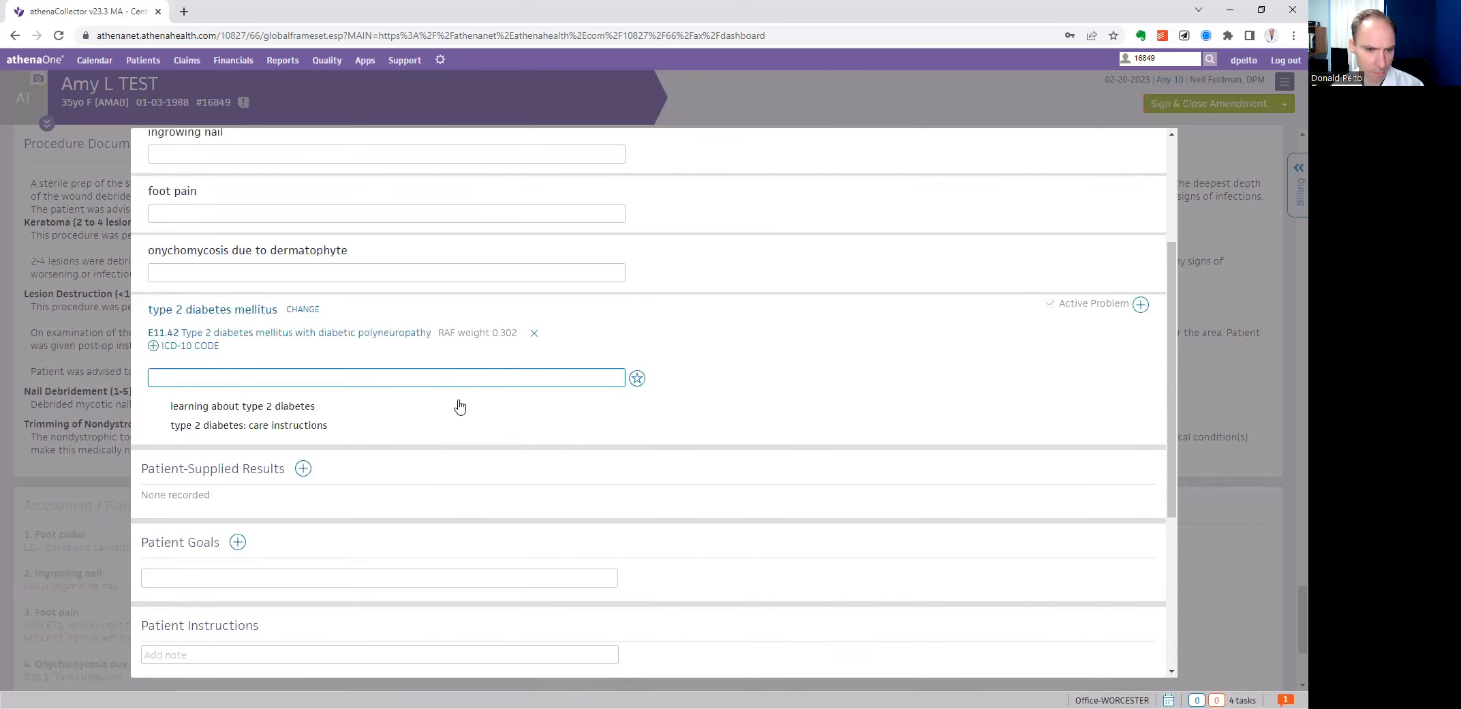
# - Search the diagnoses for "pvd" and add peripheral vascular disease to the assessment
pyautogui.scroll(3, 380, 398)
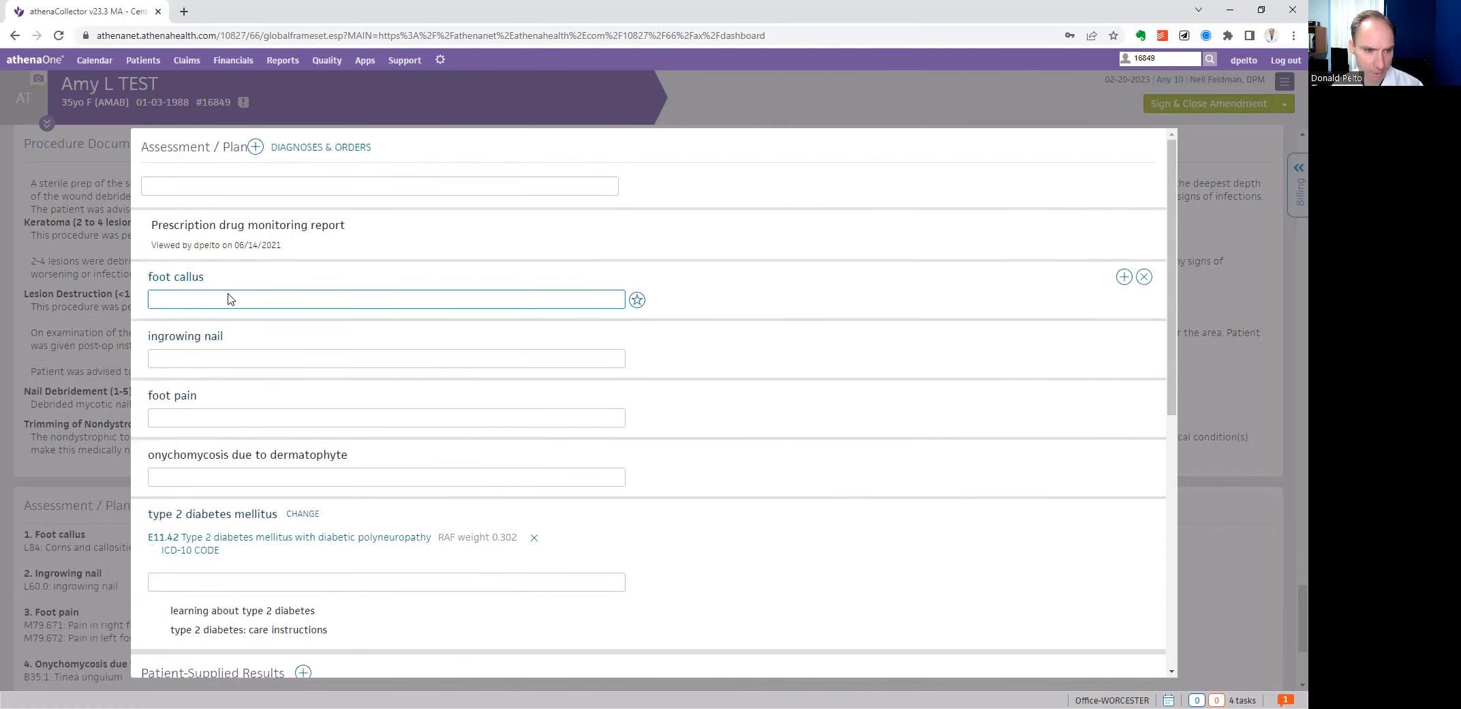
pyautogui.scroll(-1, 310, 359)
pyautogui.scroll(-2, 304, 364)
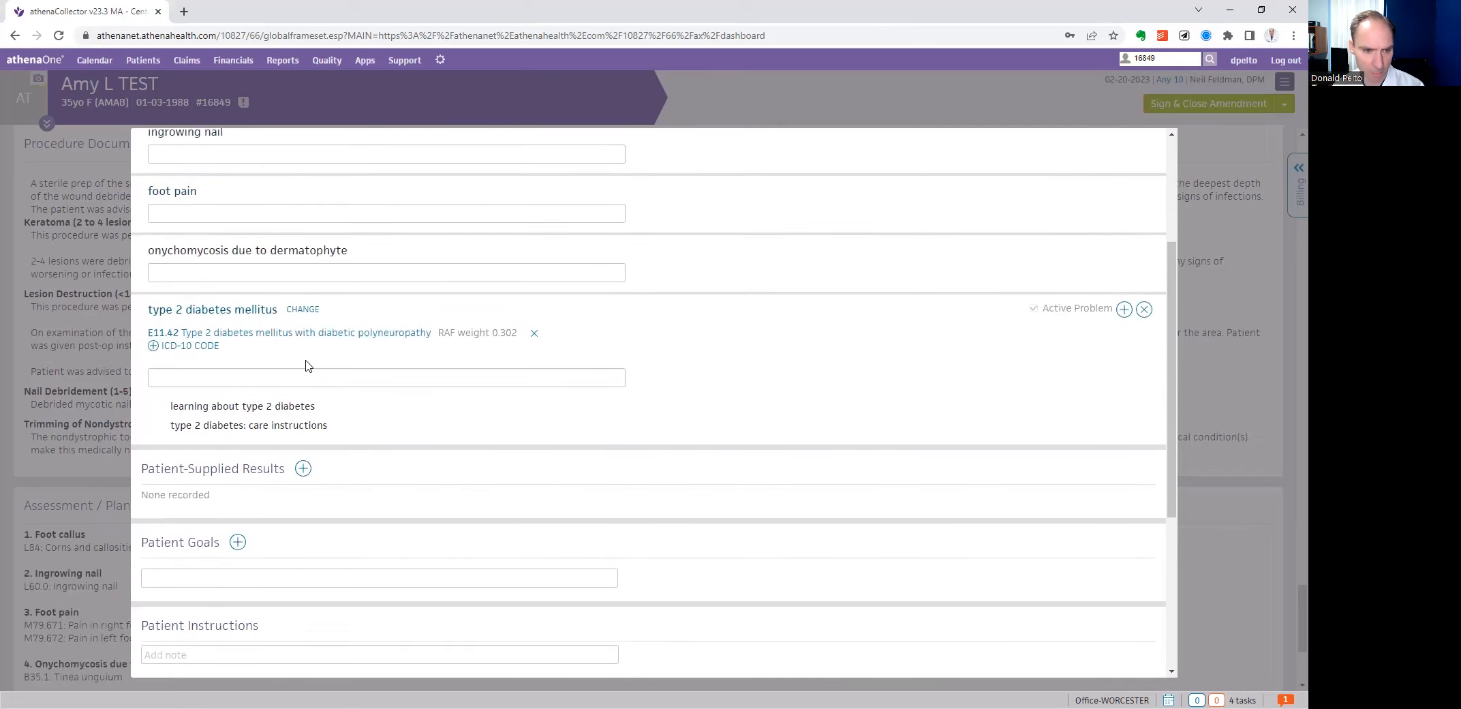
pyautogui.scroll(3, 302, 355)
pyautogui.click(256, 148)
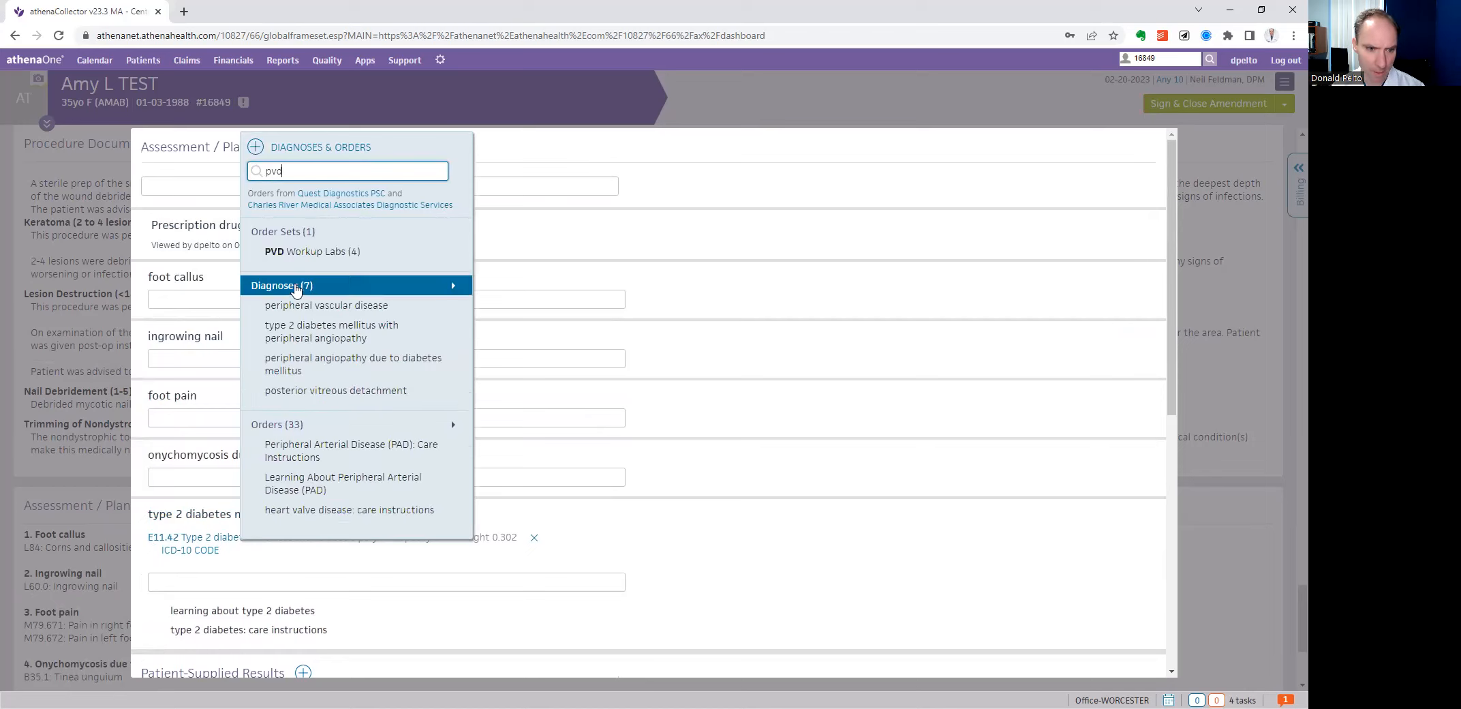
pyautogui.click(303, 306)
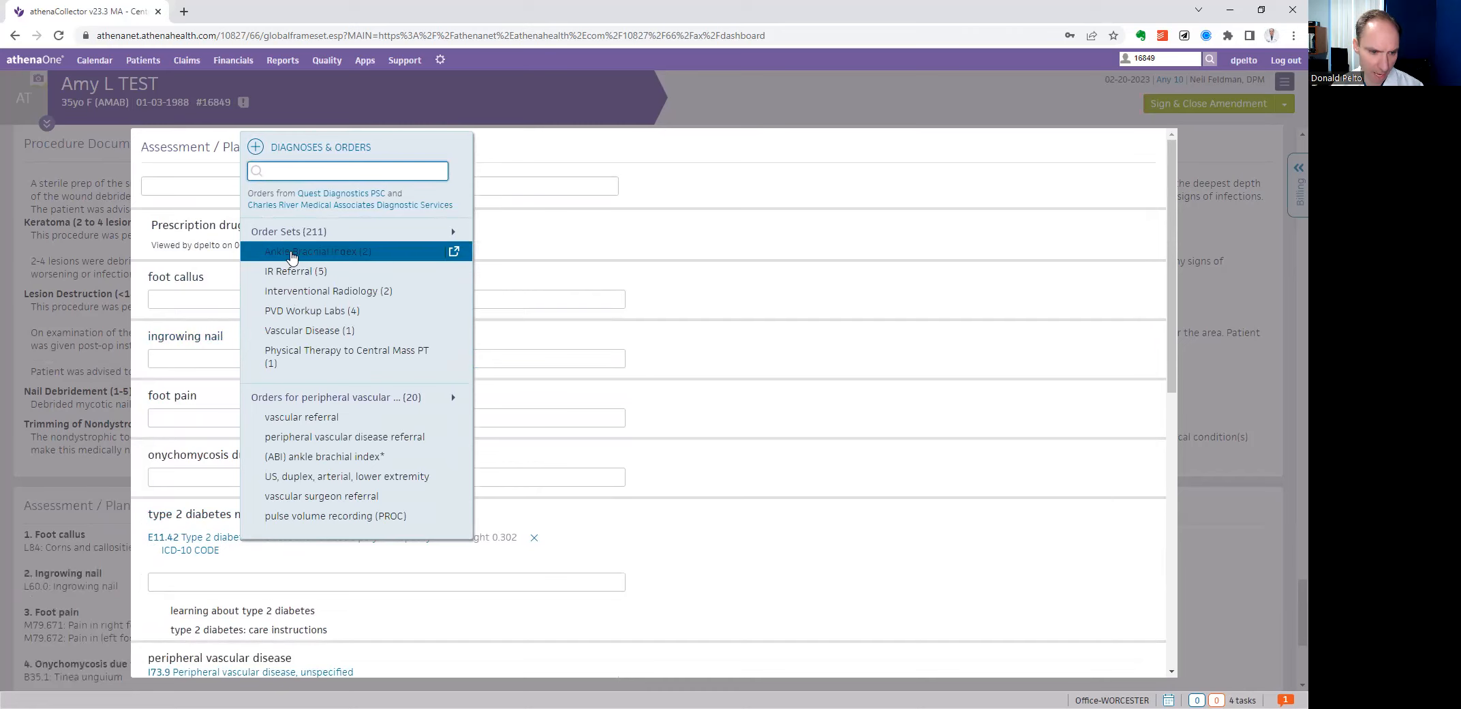
pyautogui.scroll(-5, 287, 409)
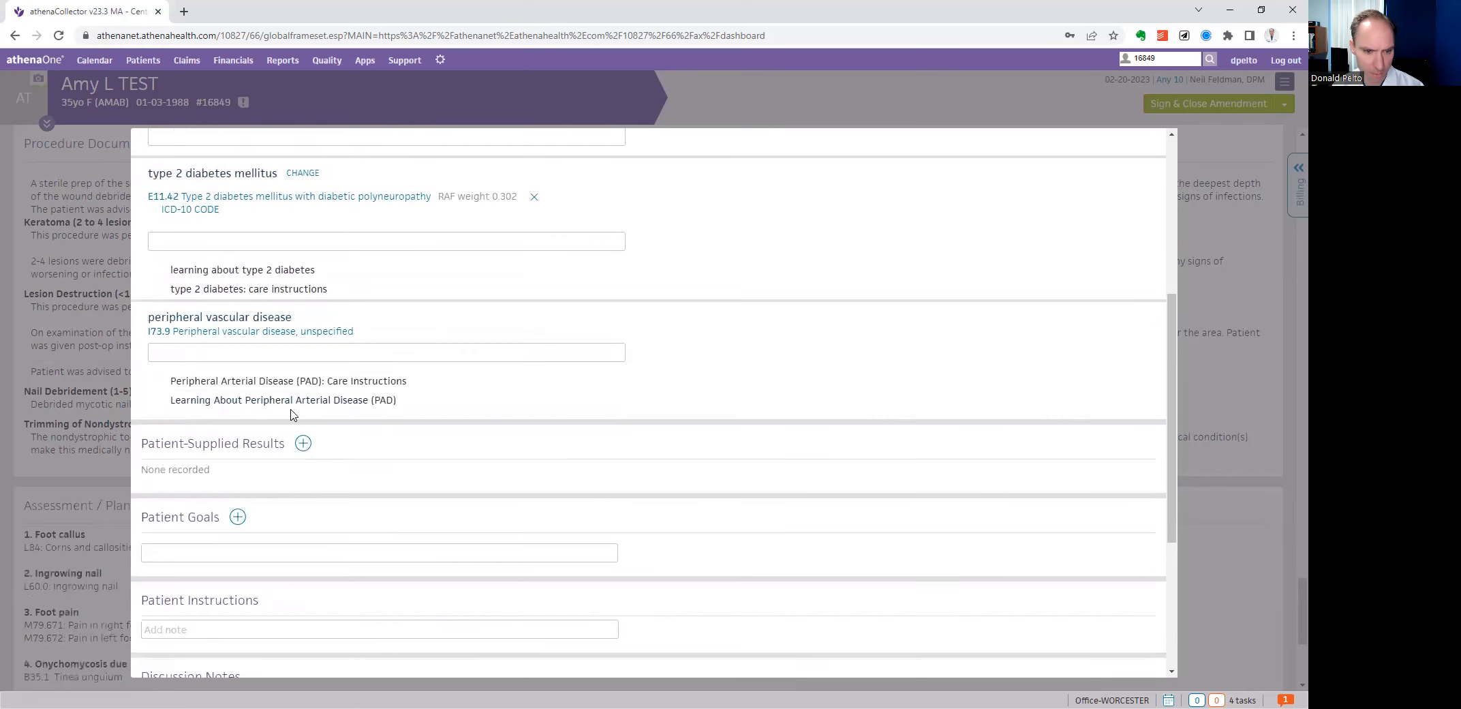
pyautogui.scroll(5, 275, 397)
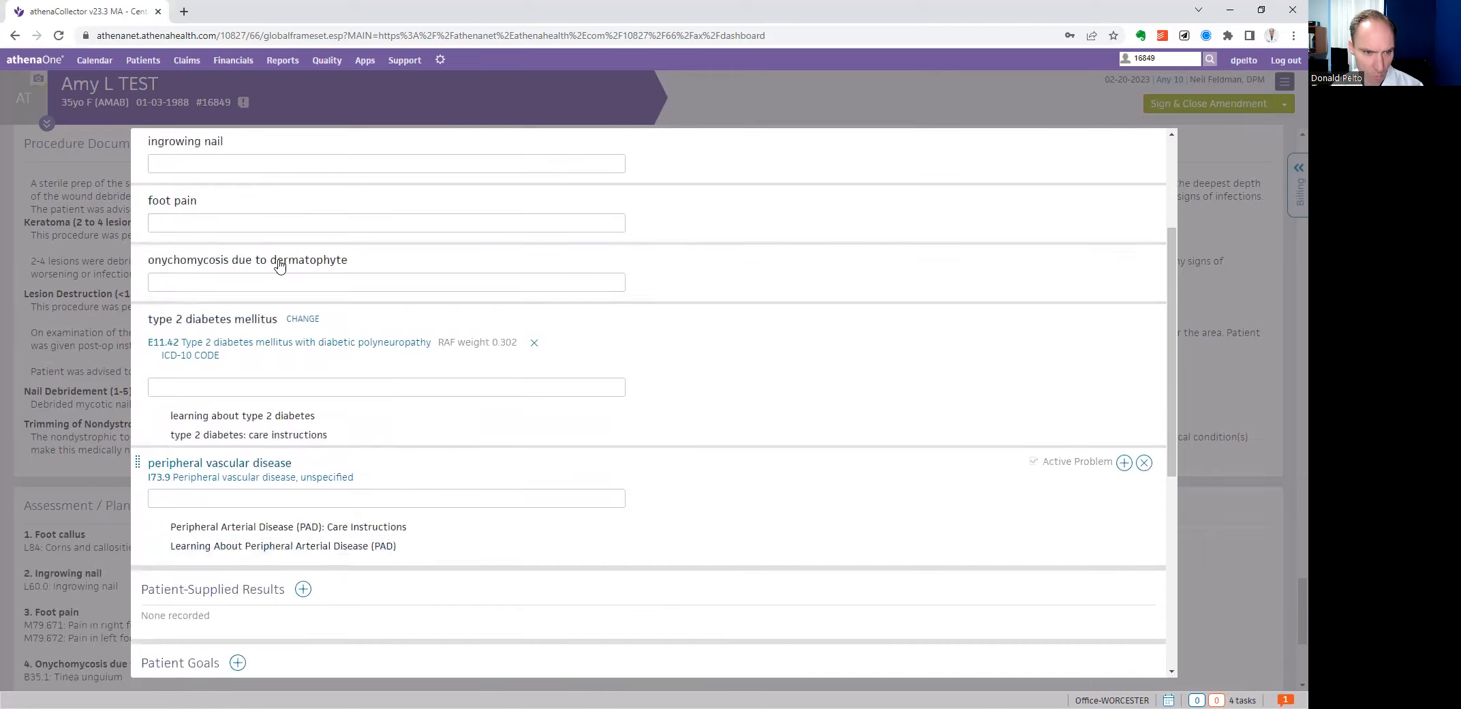
# - Search diagnoses and orders for "abi" and add the ABI order set to the plan
pyautogui.click(255, 148)
pyautogui.write('abi')
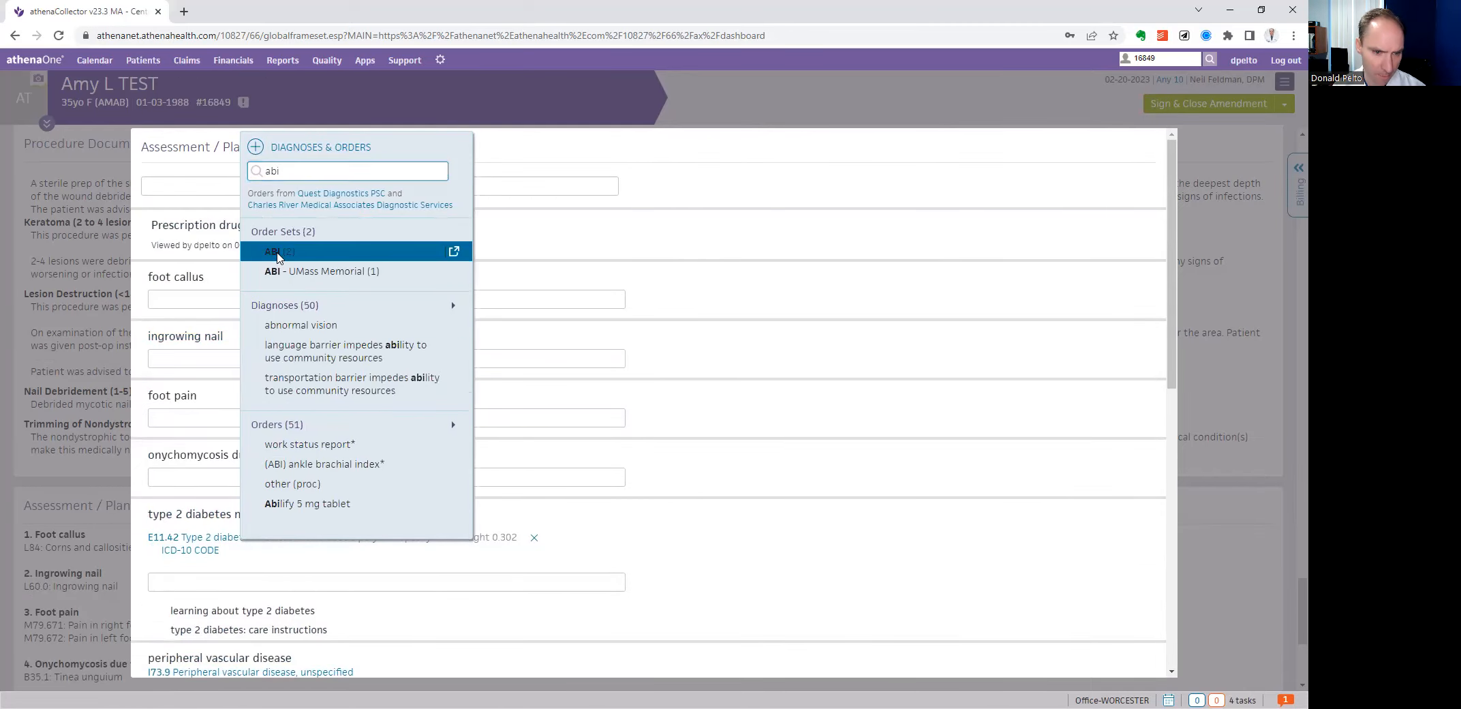
pyautogui.click(279, 251)
pyautogui.scroll(-6, 197, 348)
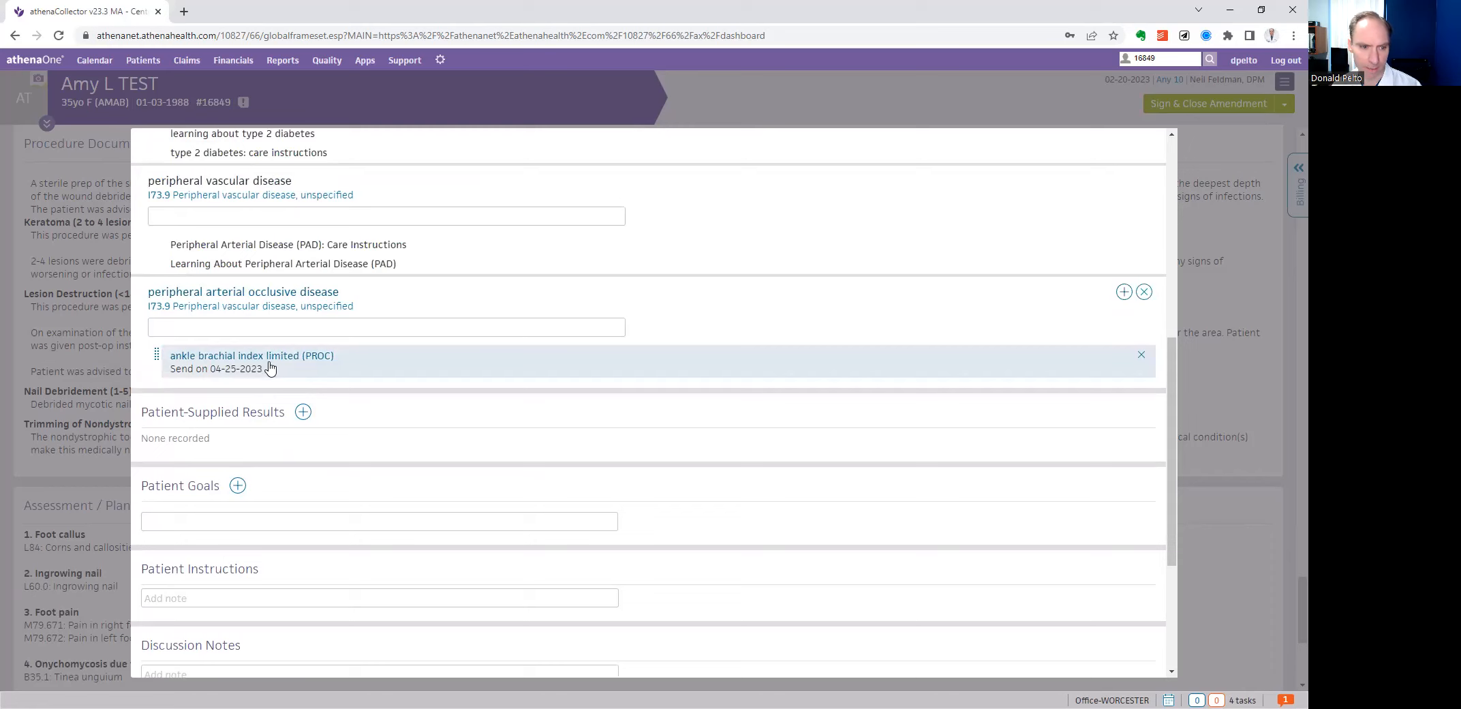
# - Search the orders for type 2 diabetes mellitus for "diabetic" and add the diabetic shoe referral from the Diabetes Complete set
pyautogui.scroll(3, 272, 376)
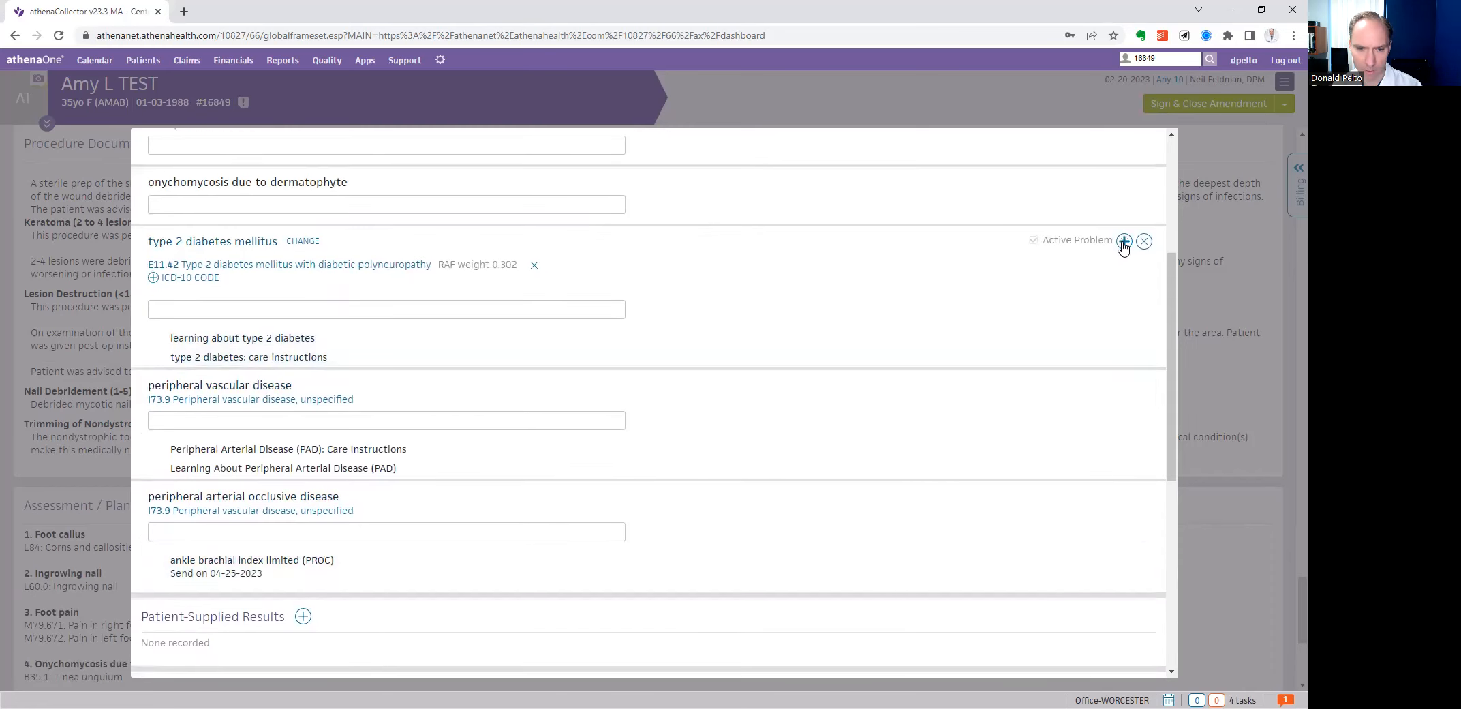
pyautogui.click(1122, 242)
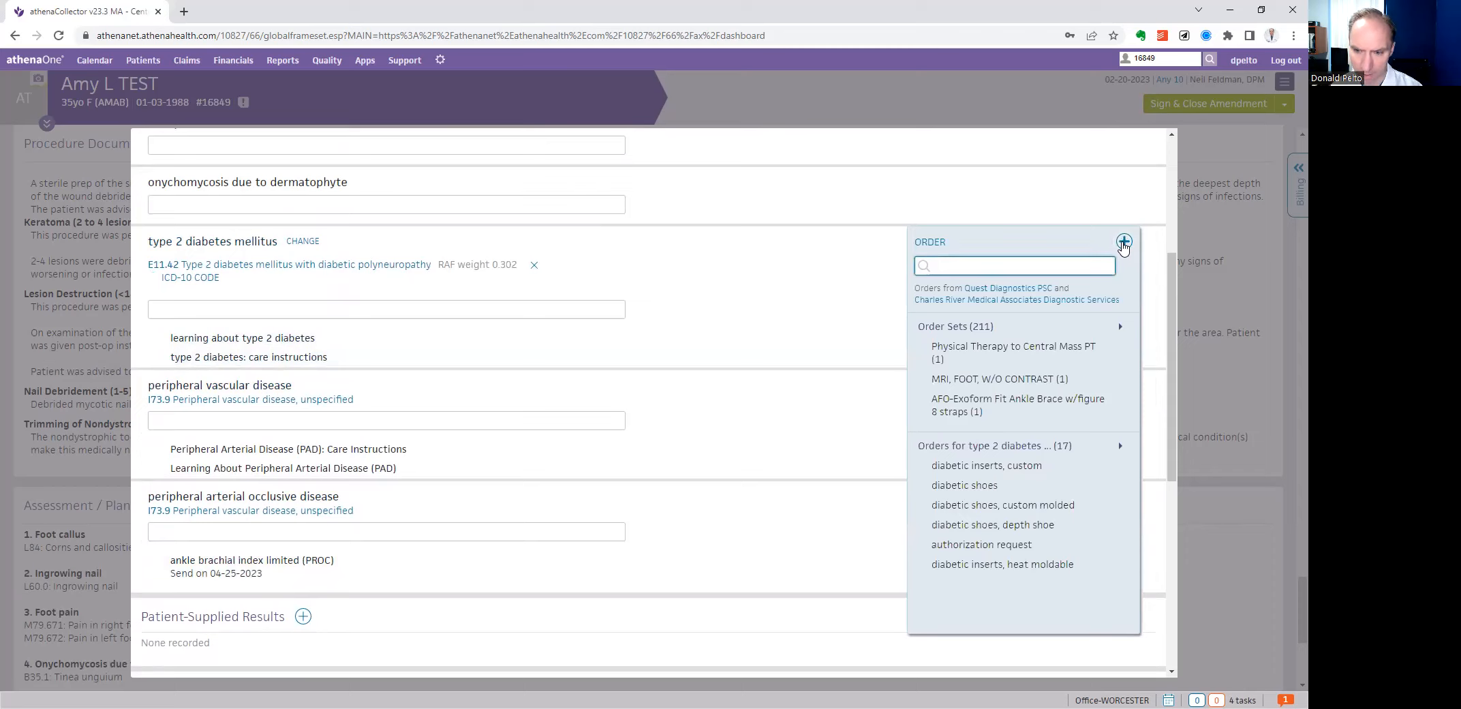
pyautogui.write('diabetic')
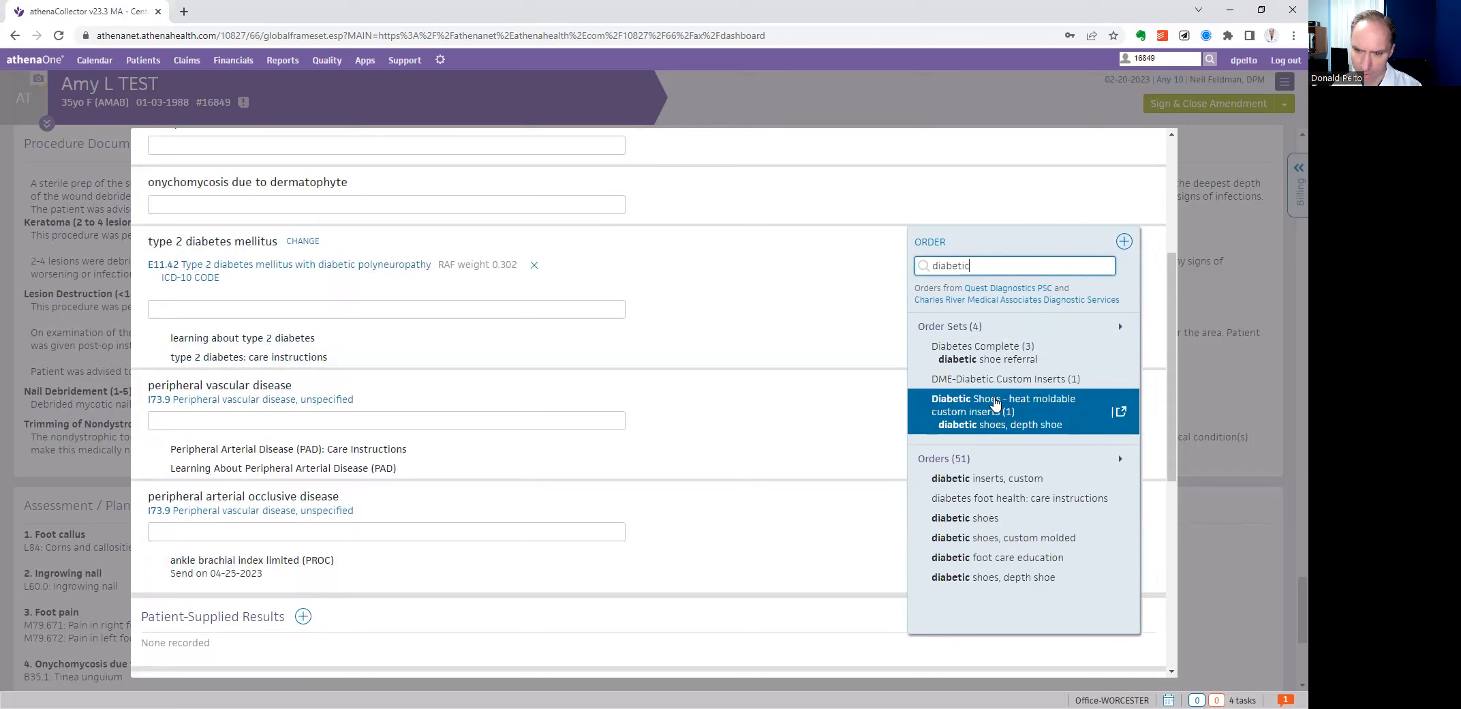
pyautogui.click(970, 355)
pyautogui.scroll(-3, 511, 375)
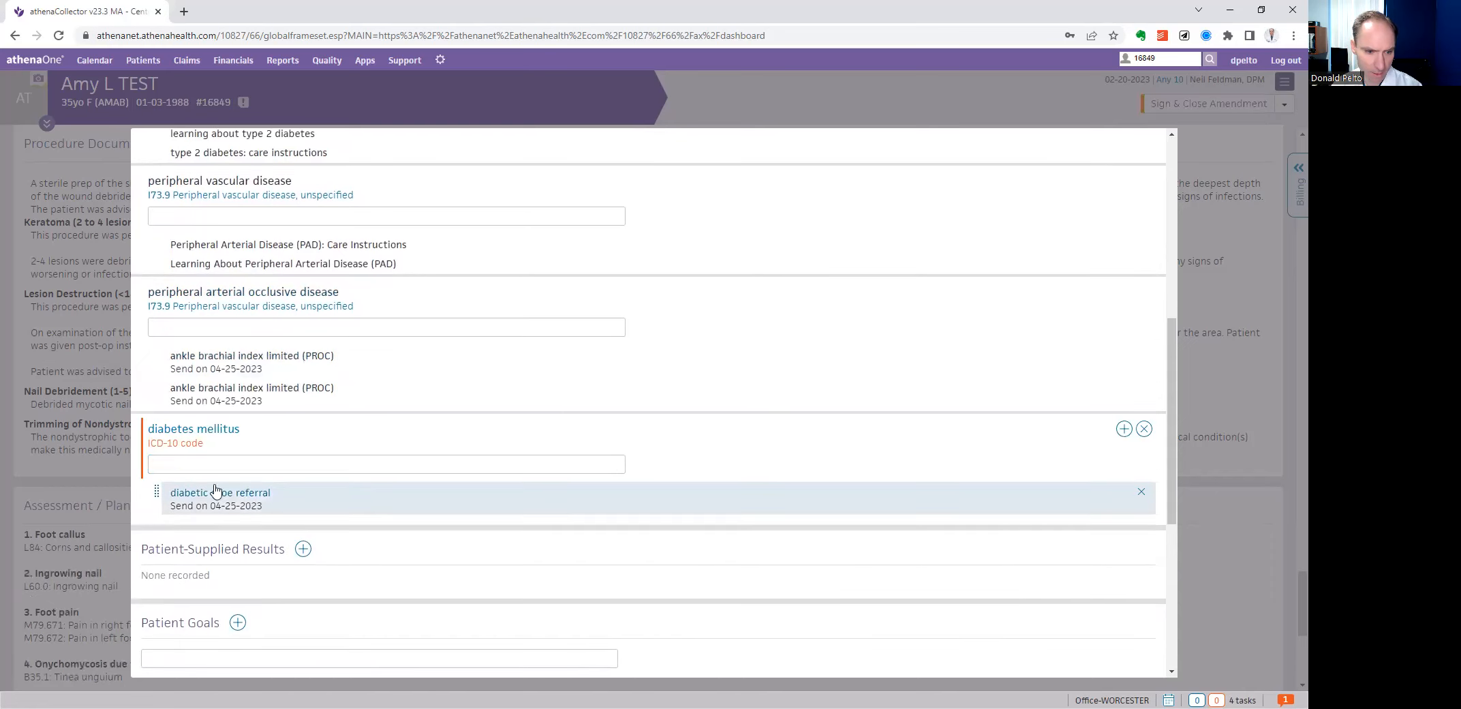
# - Move the diabetic shoe referral from the diabetes mellitus diagnosis to the type 2 diabetes mellitus diagnosis
pyautogui.moveTo(209, 500); pyautogui.dragTo(279, 170)
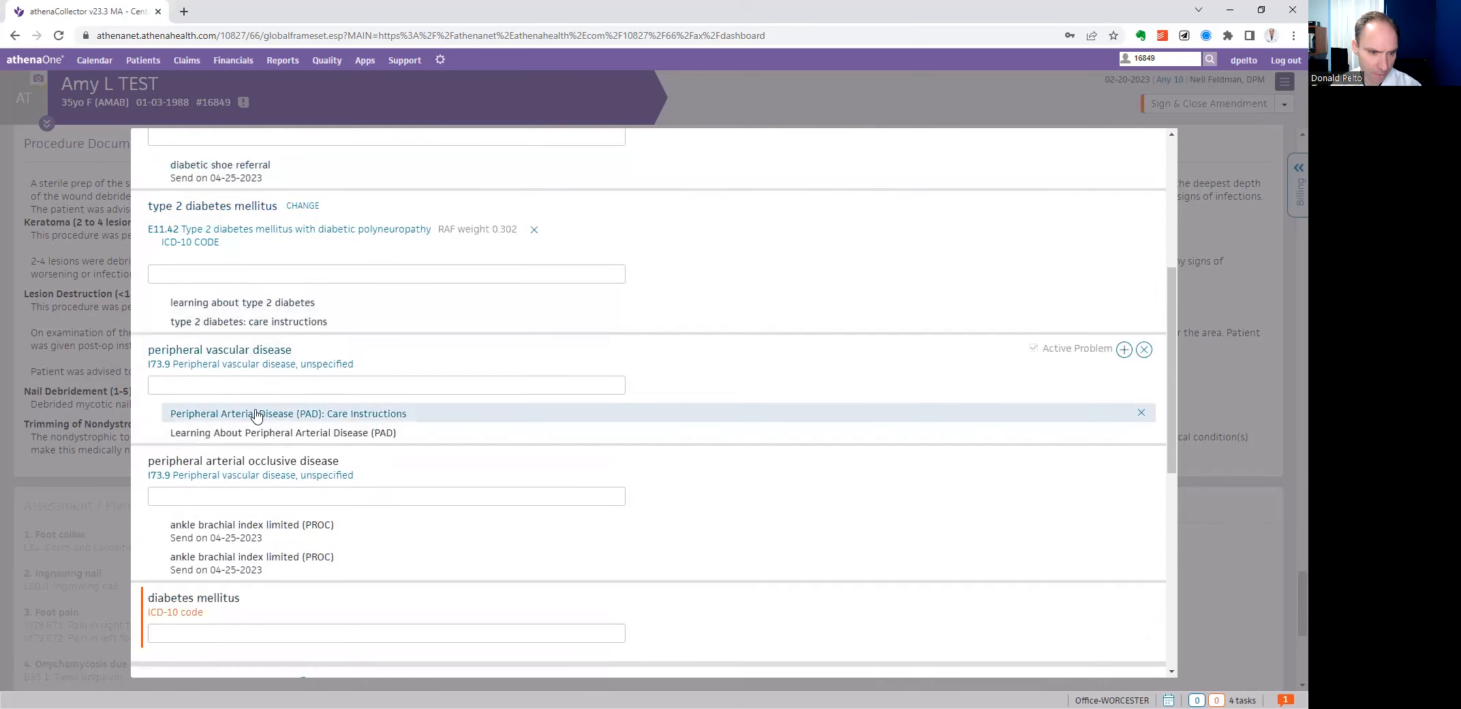
pyautogui.scroll(3, 246, 409)
pyautogui.moveTo(227, 307); pyautogui.dragTo(230, 405)
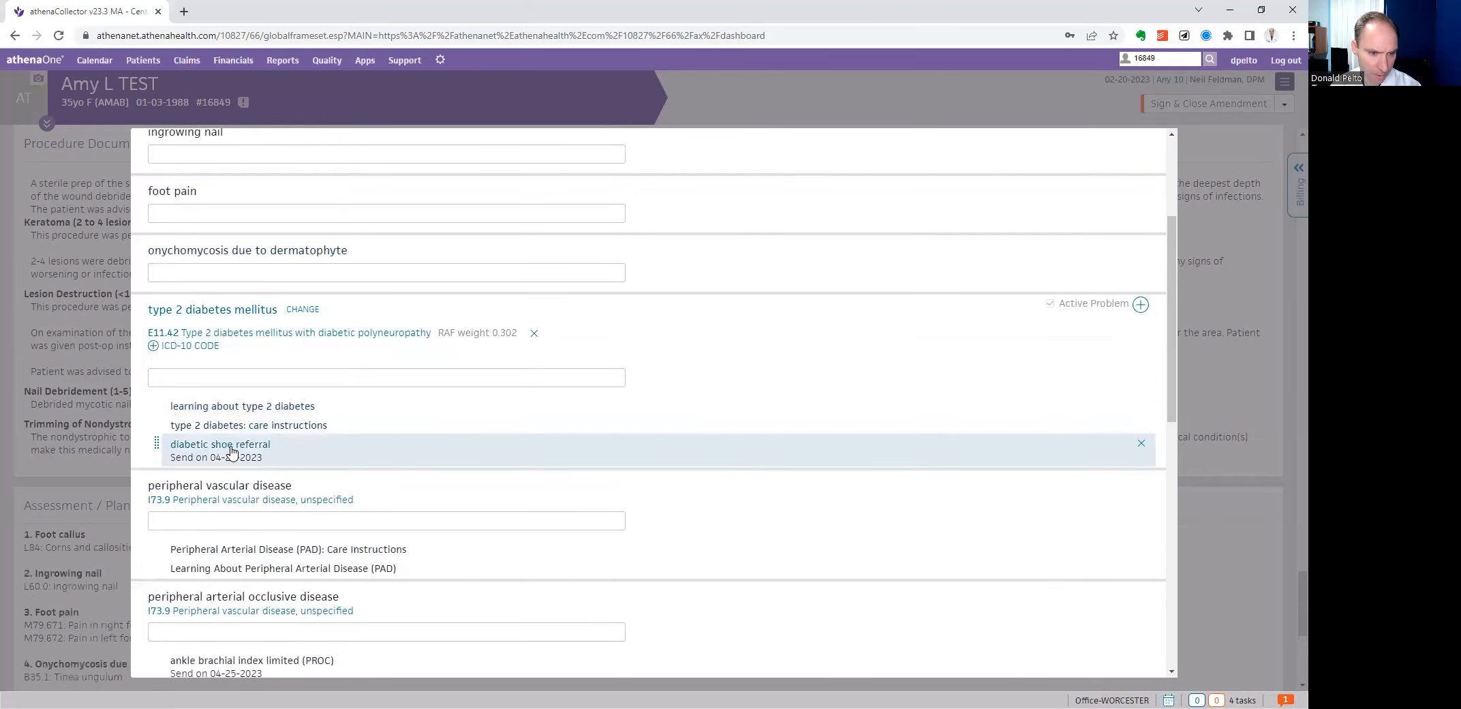
# - Review the diabetic shoe referral's details and its available receivers, and close the plan without choosing a receiver
pyautogui.click(264, 450)
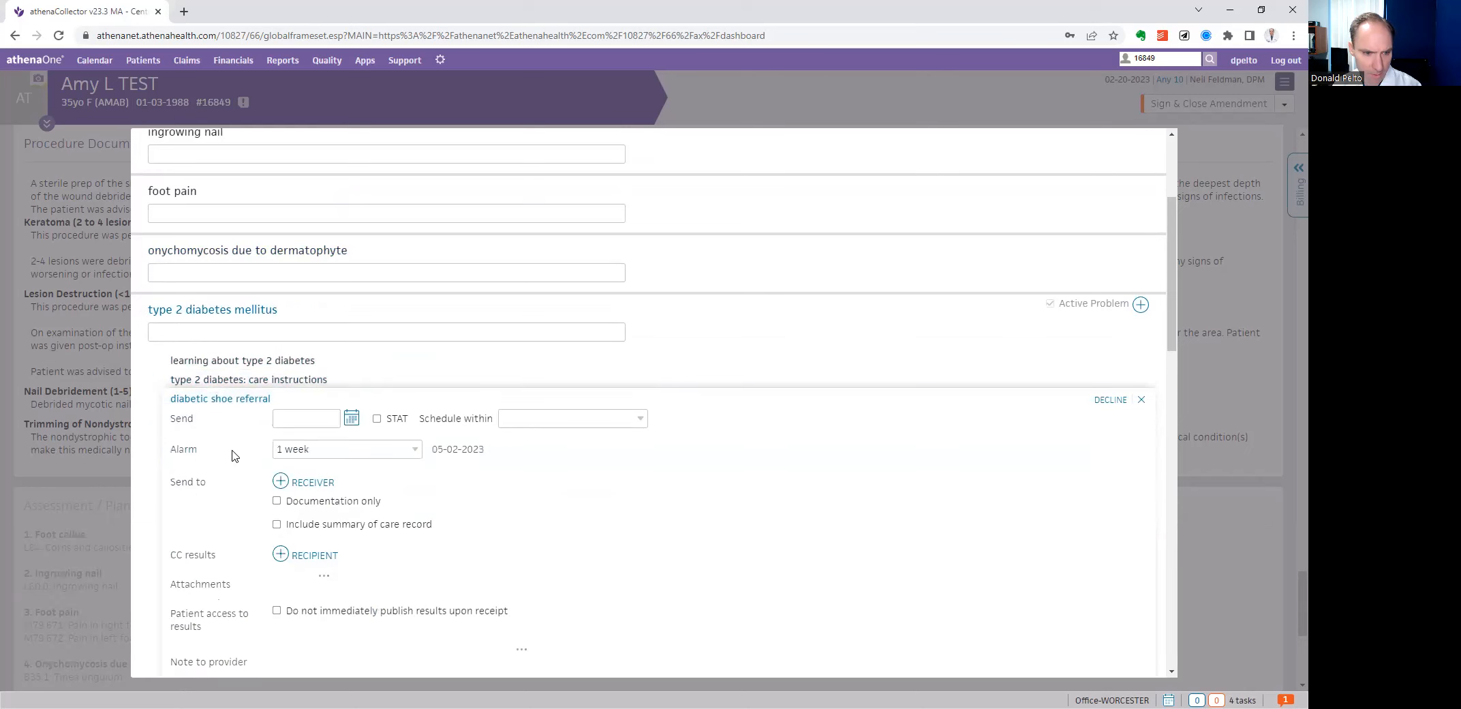
pyautogui.scroll(-2, 294, 430)
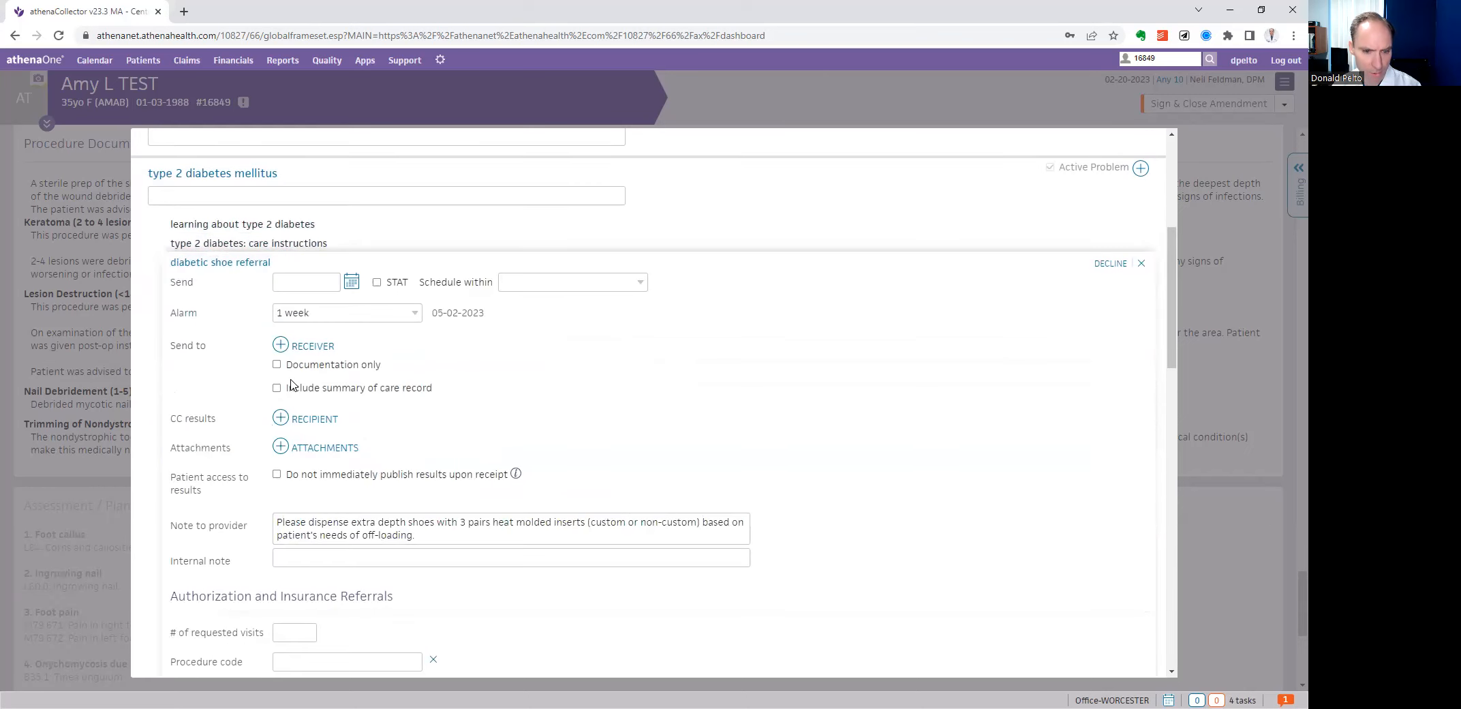
pyautogui.click(282, 346)
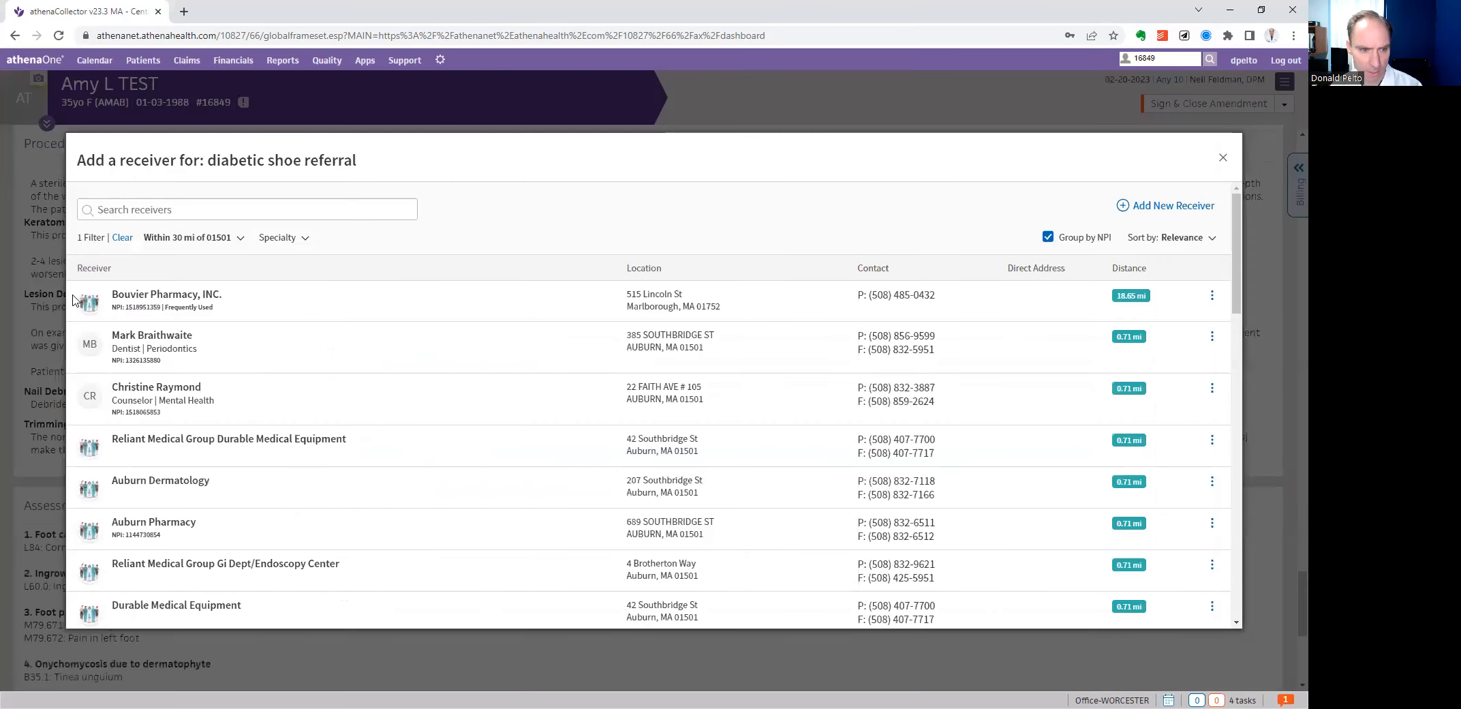
pyautogui.click(593, 324)
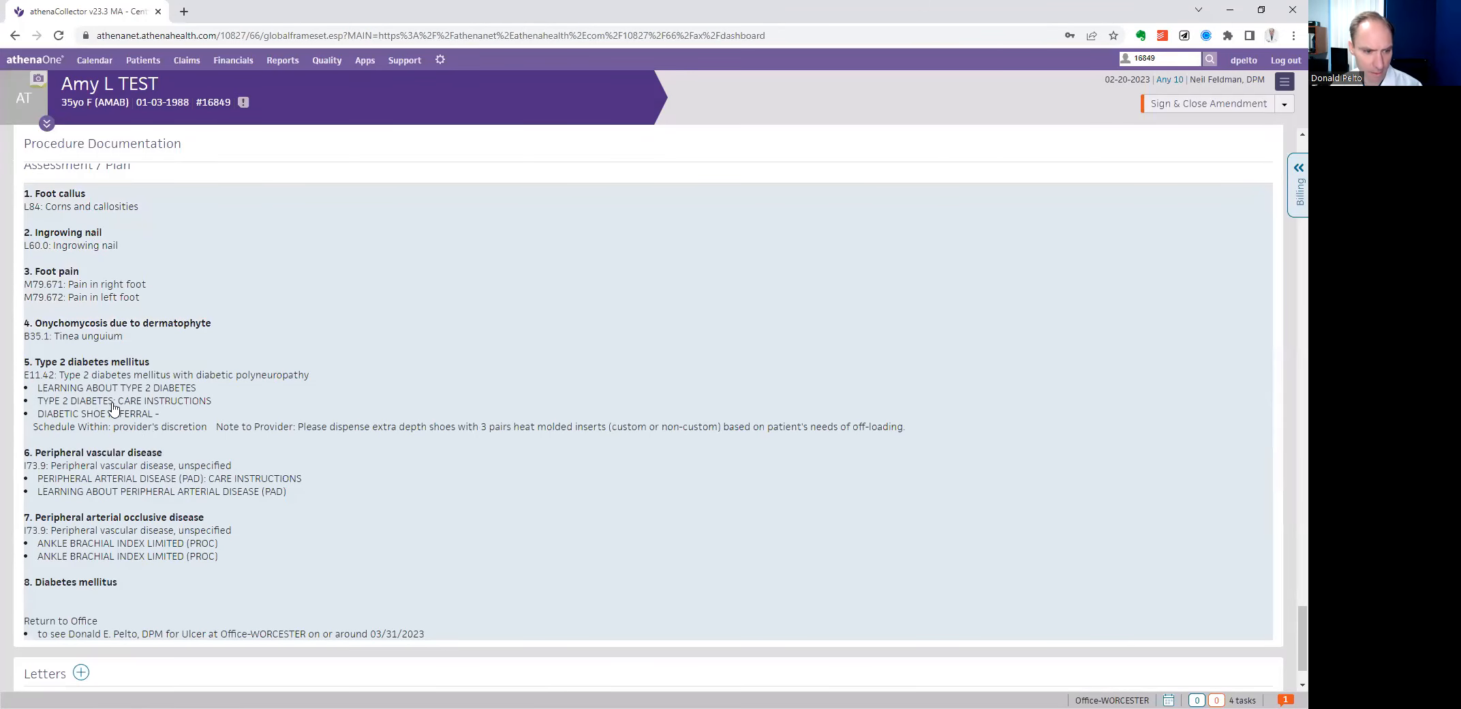
# - Review the encounter's procedure documentation and its assessment and plan summary
pyautogui.scroll(-2, 113, 409)
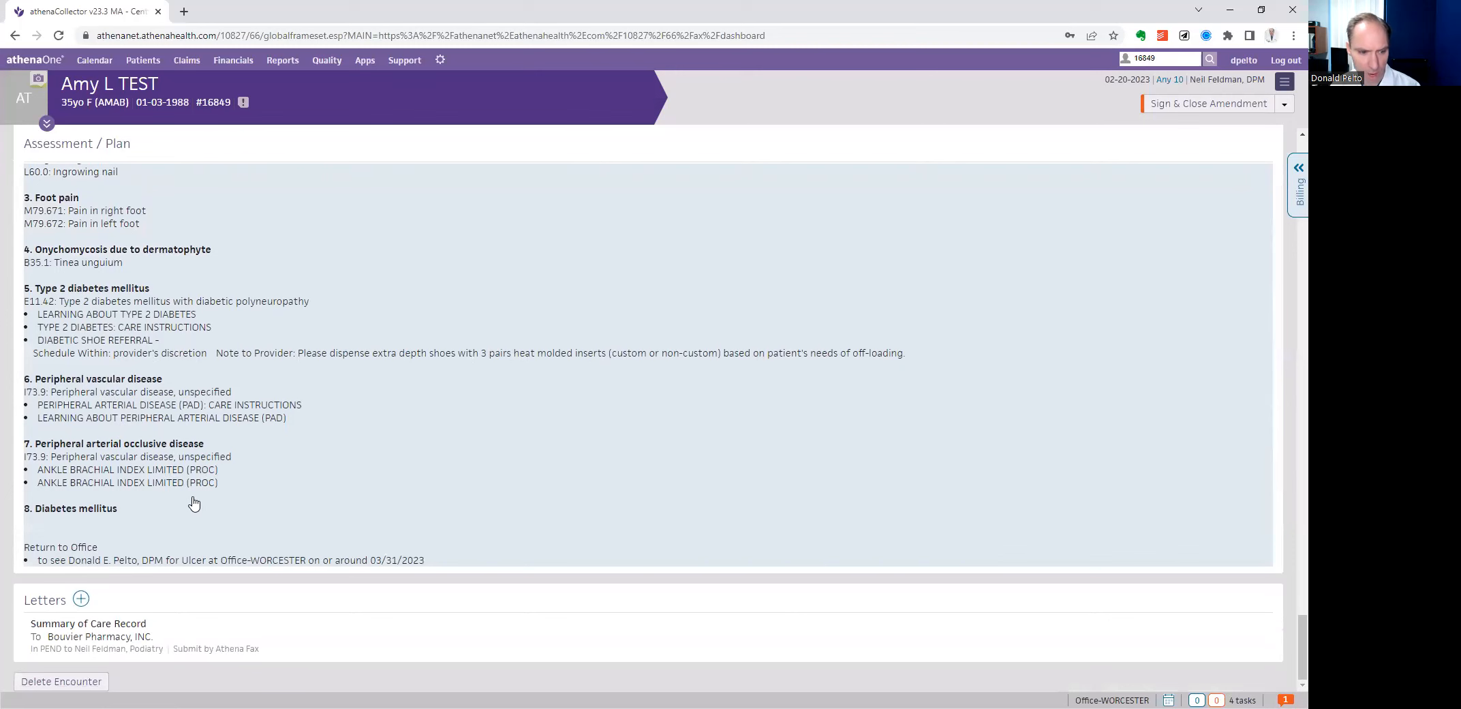
pyautogui.scroll(7, 271, 490)
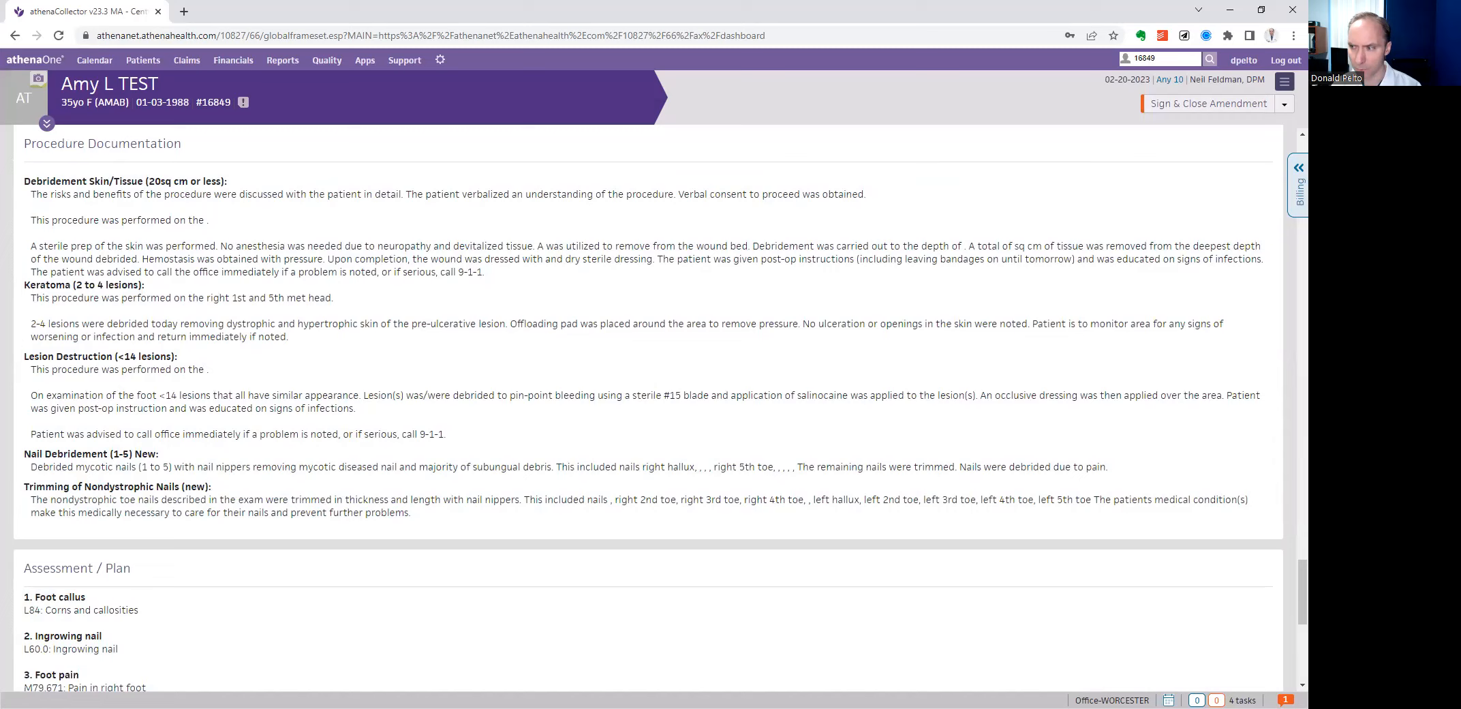
pyautogui.scroll(-5, 369, 416)
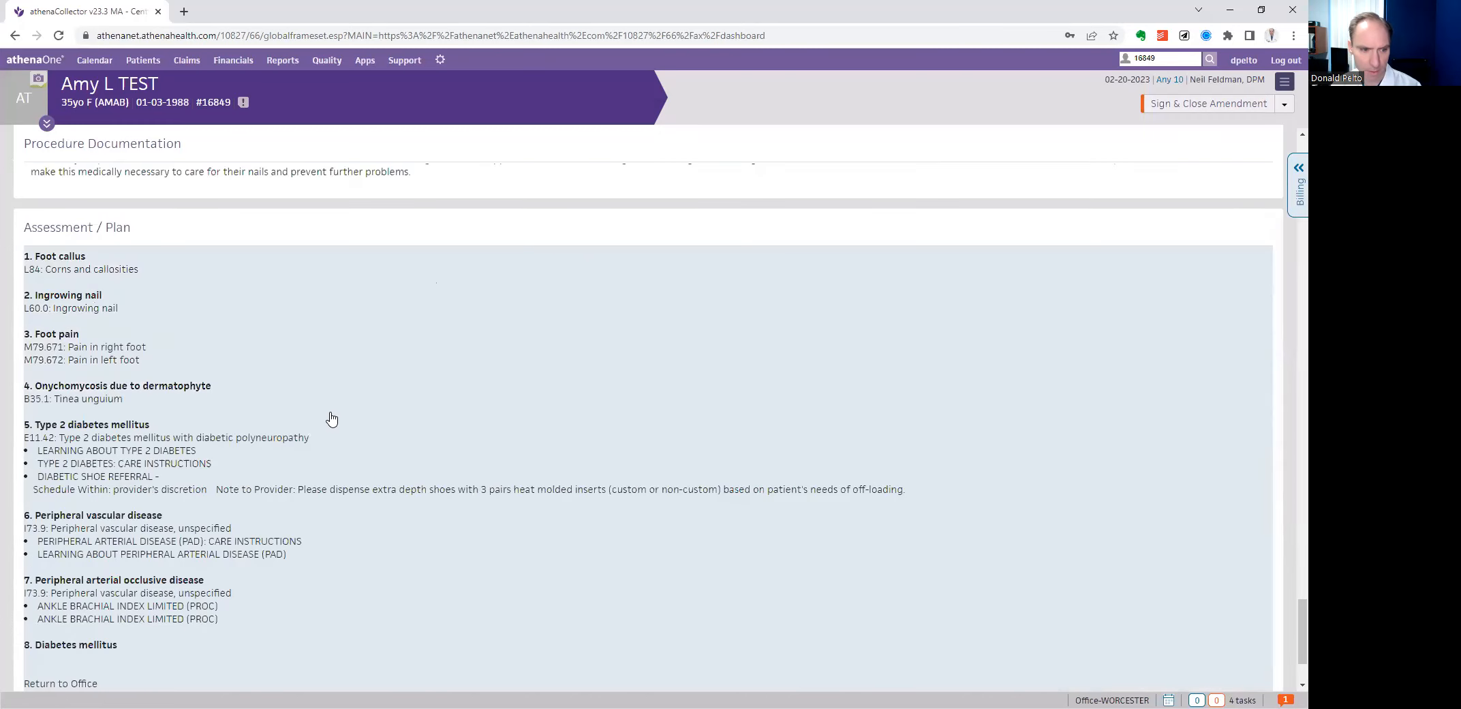
pyautogui.scroll(-2, 193, 449)
pyautogui.scroll(7, 184, 504)
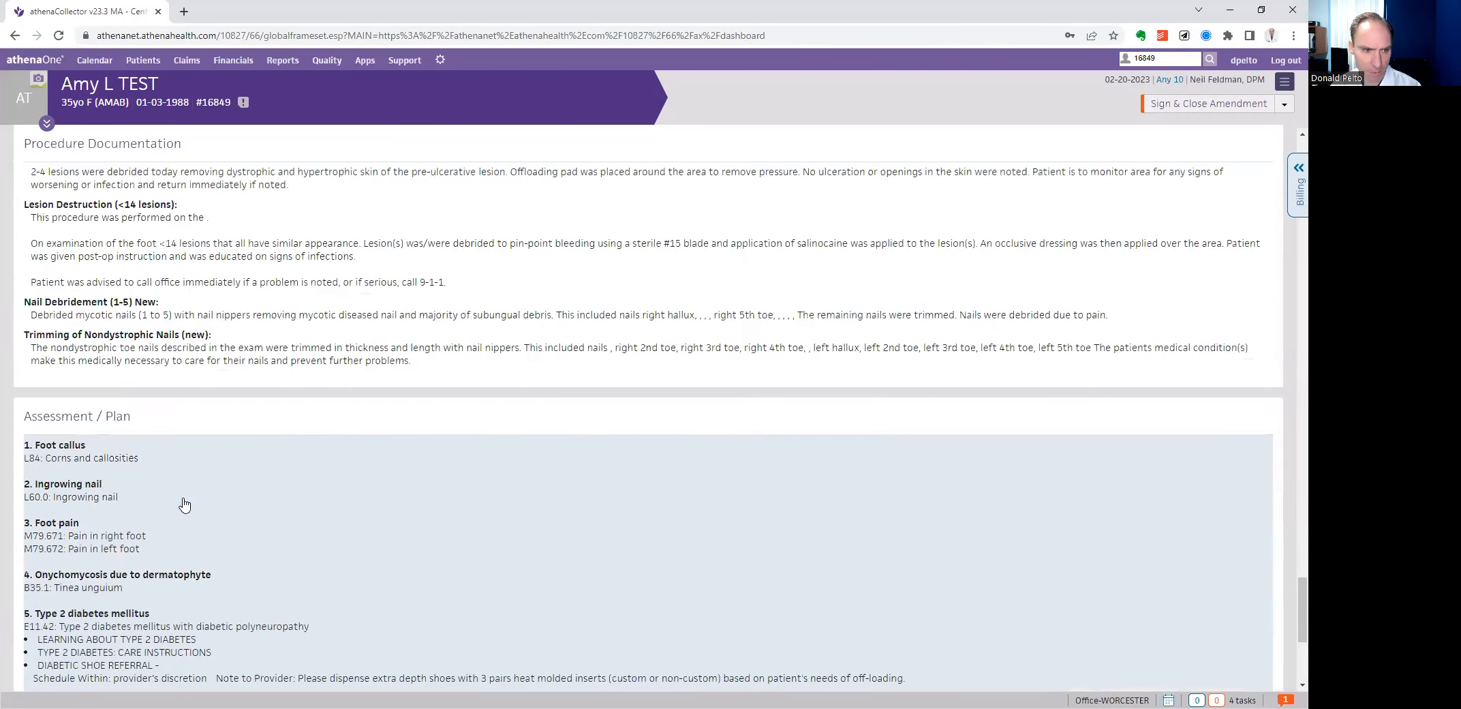
pyautogui.scroll(-5, 184, 504)
# - Reopen the assessment and plan for editing, check the diabetic shoe referral's details and collapse the referral
pyautogui.click(192, 492)
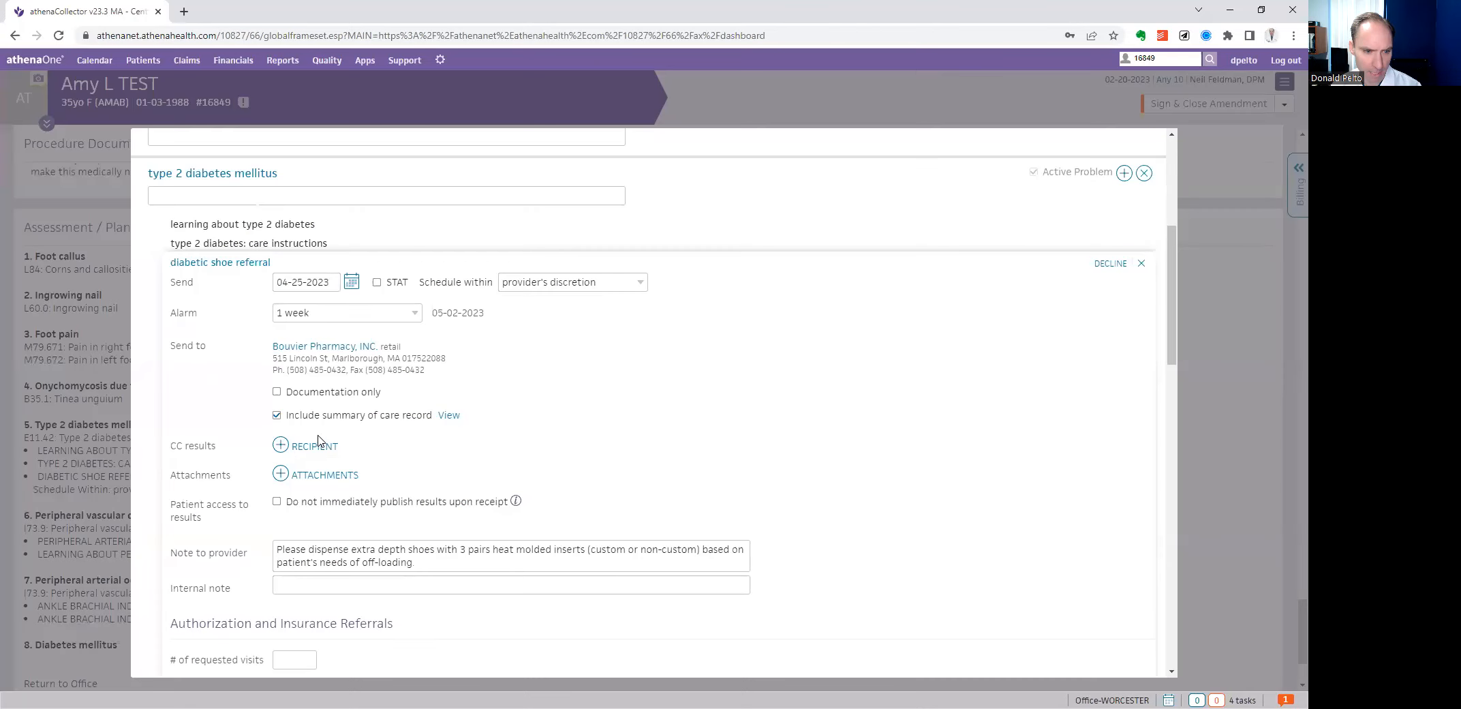
pyautogui.scroll(-1, 326, 445)
pyautogui.scroll(-2, 354, 437)
pyautogui.scroll(4, 391, 428)
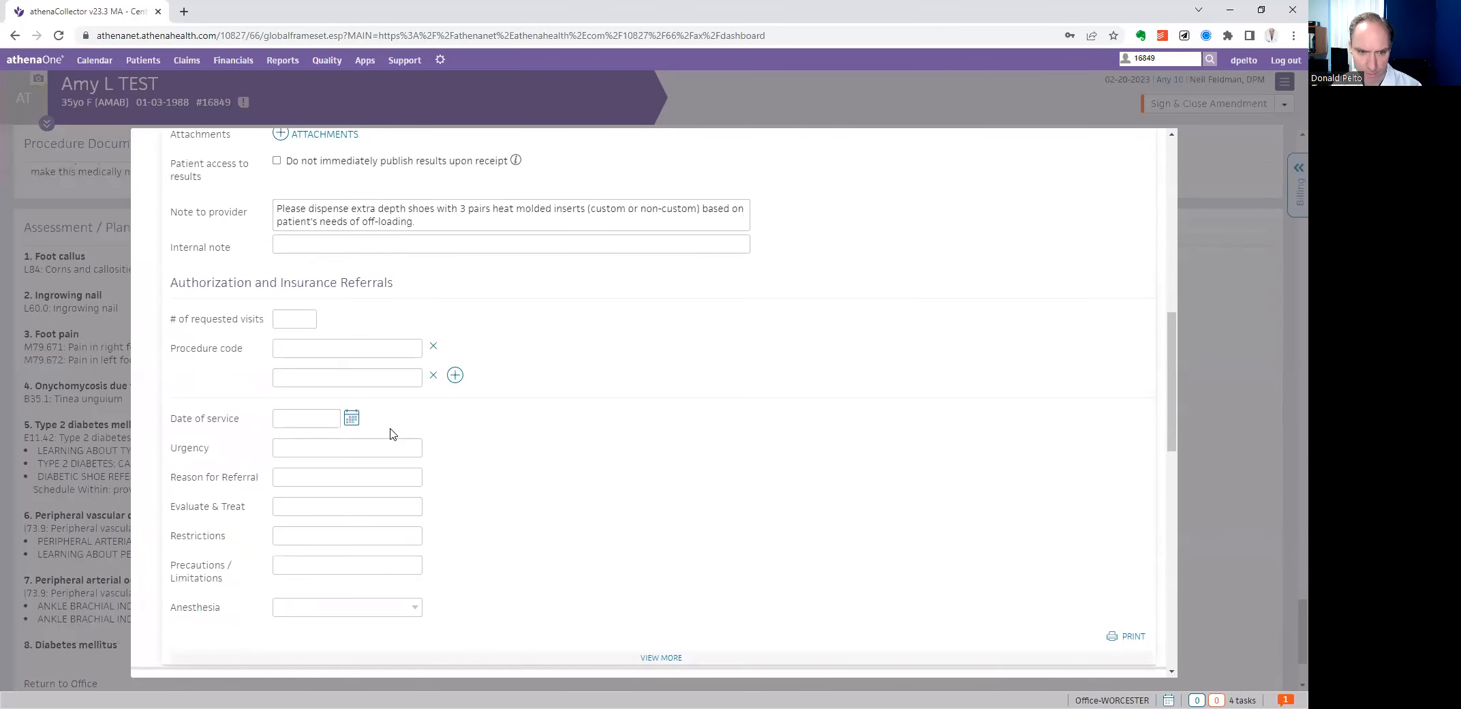
pyautogui.click(941, 271)
# - Search the text macros for "nail" in the plan's discussion notes and look through the matches
pyautogui.scroll(-4, 424, 402)
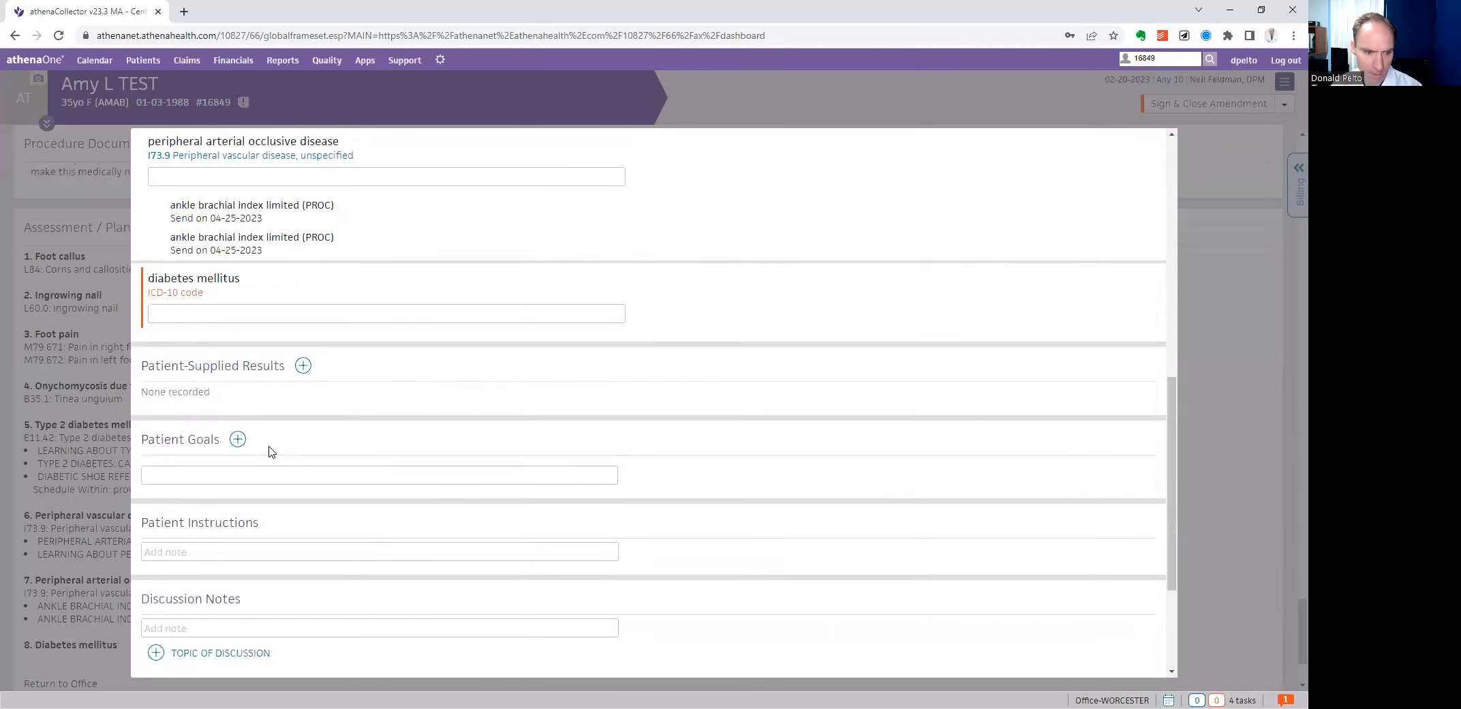
pyautogui.scroll(-3, 271, 451)
pyautogui.click(175, 435)
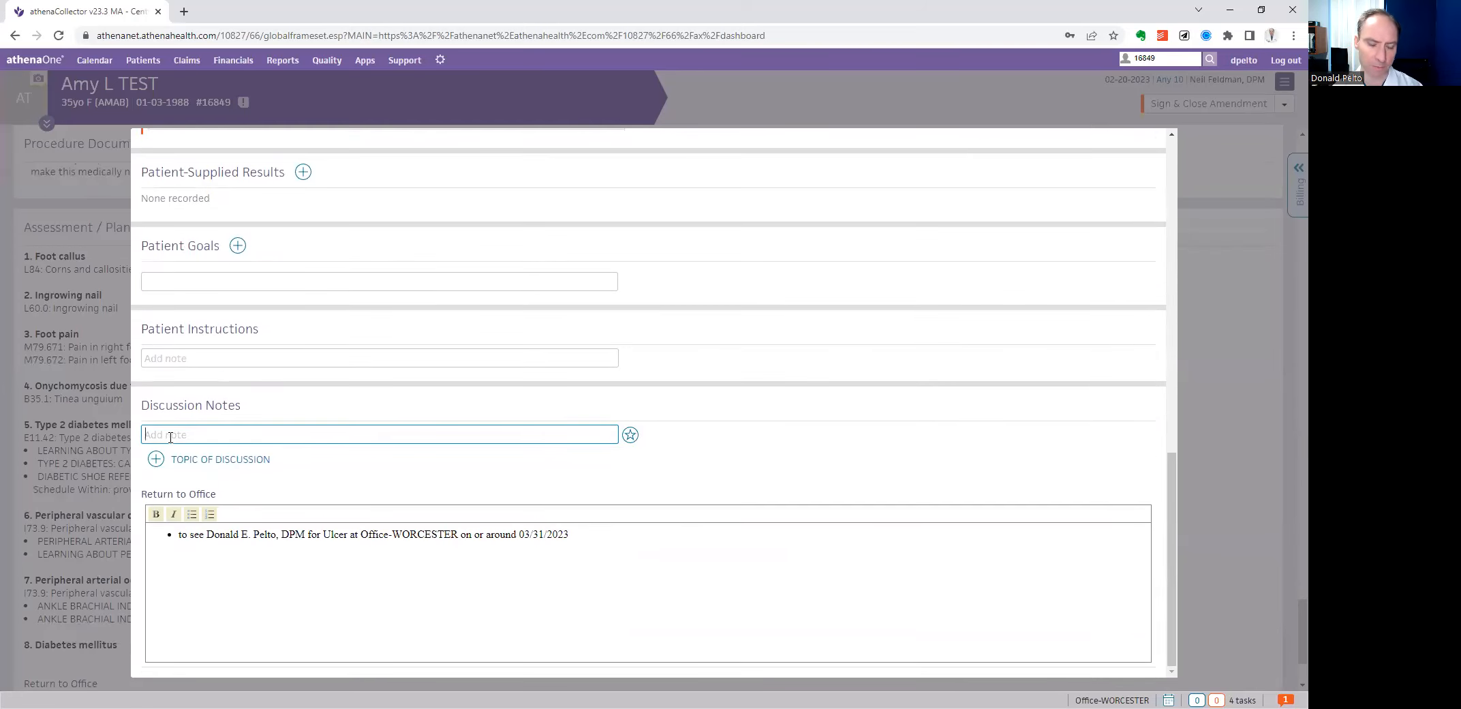
pyautogui.write('.nail')
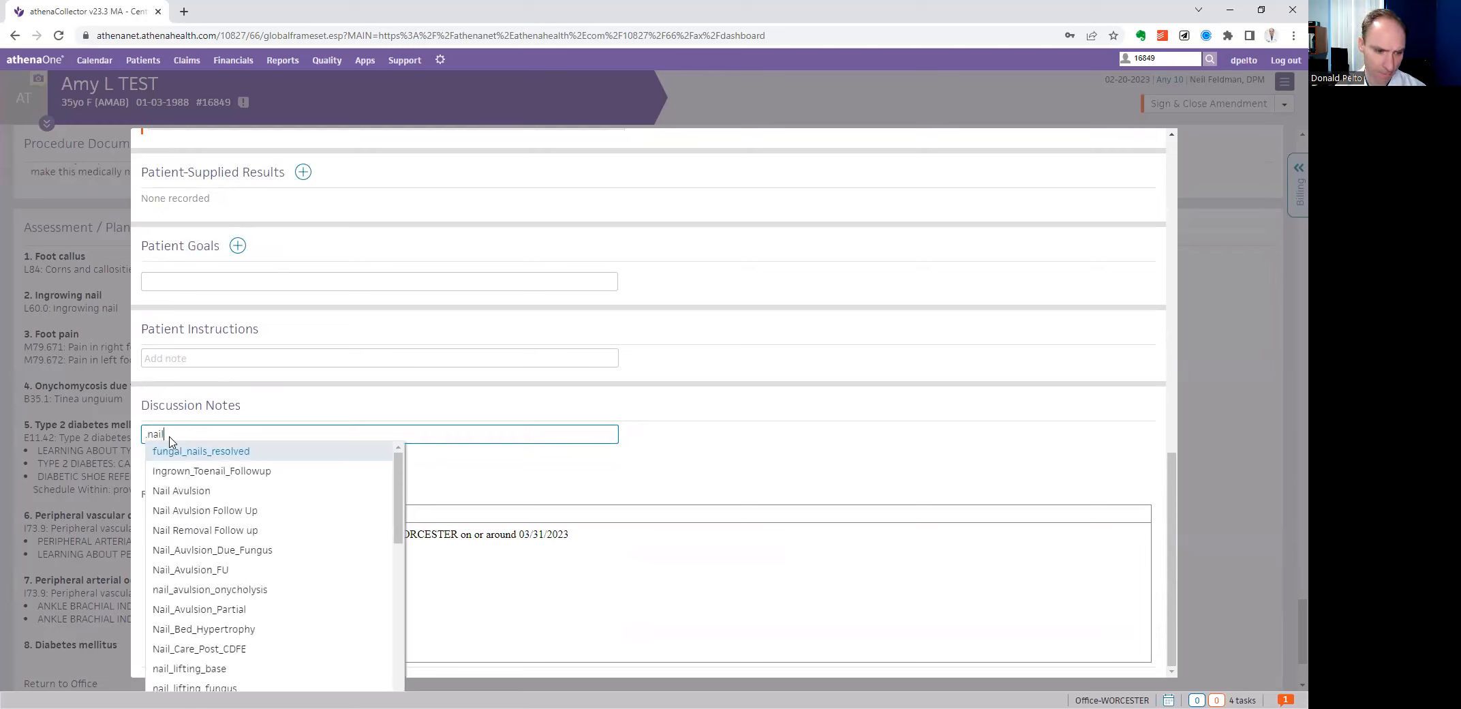
pyautogui.scroll(-1, 218, 572)
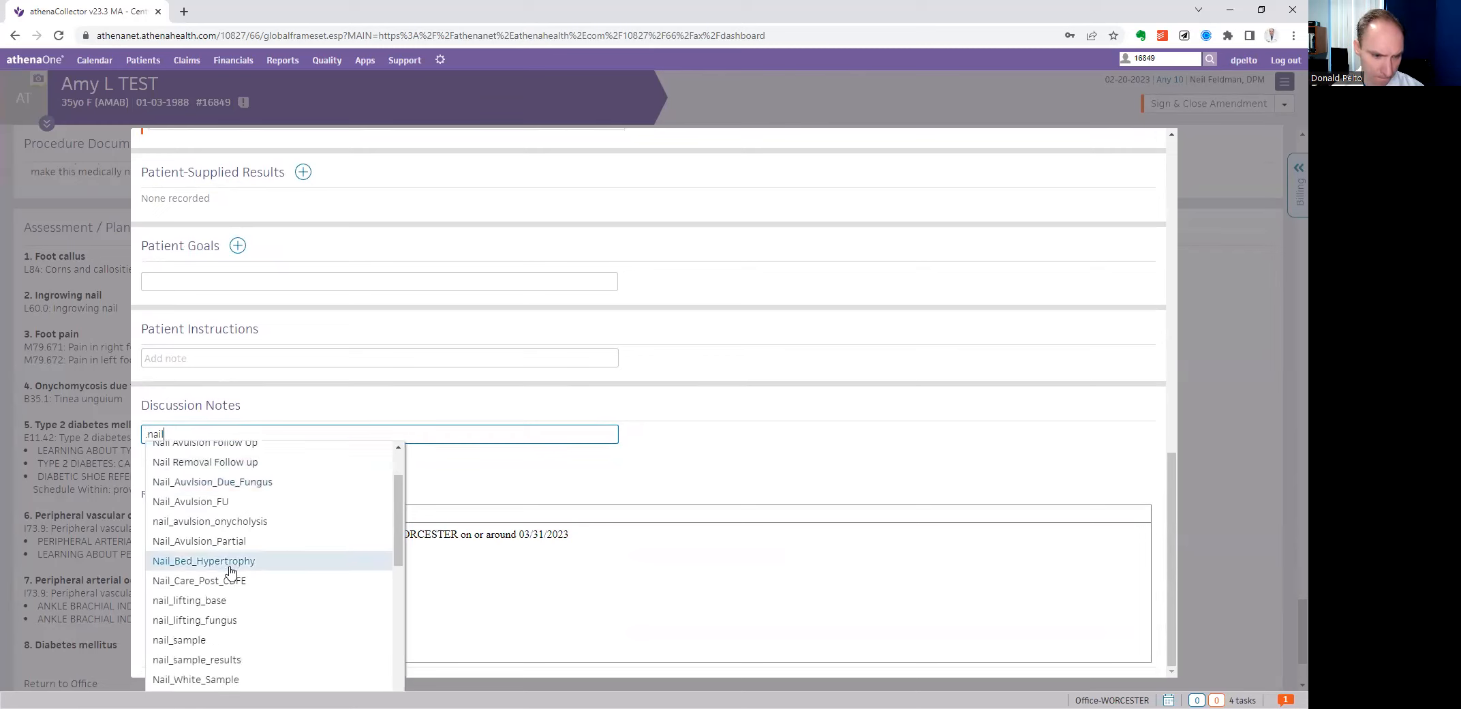
pyautogui.scroll(1, 211, 572)
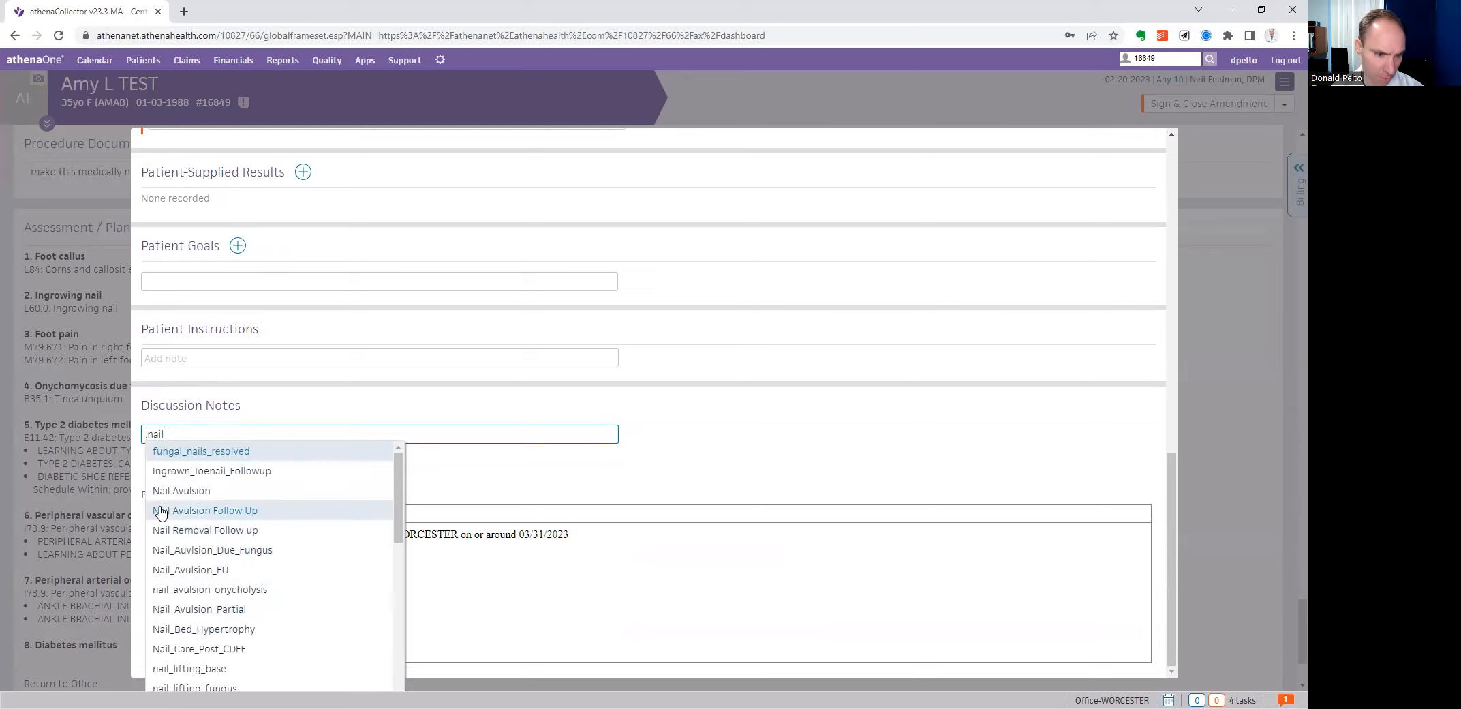
pyautogui.press('BackSpace')
pyautogui.press('BackSpace')
pyautogui.press('F12')
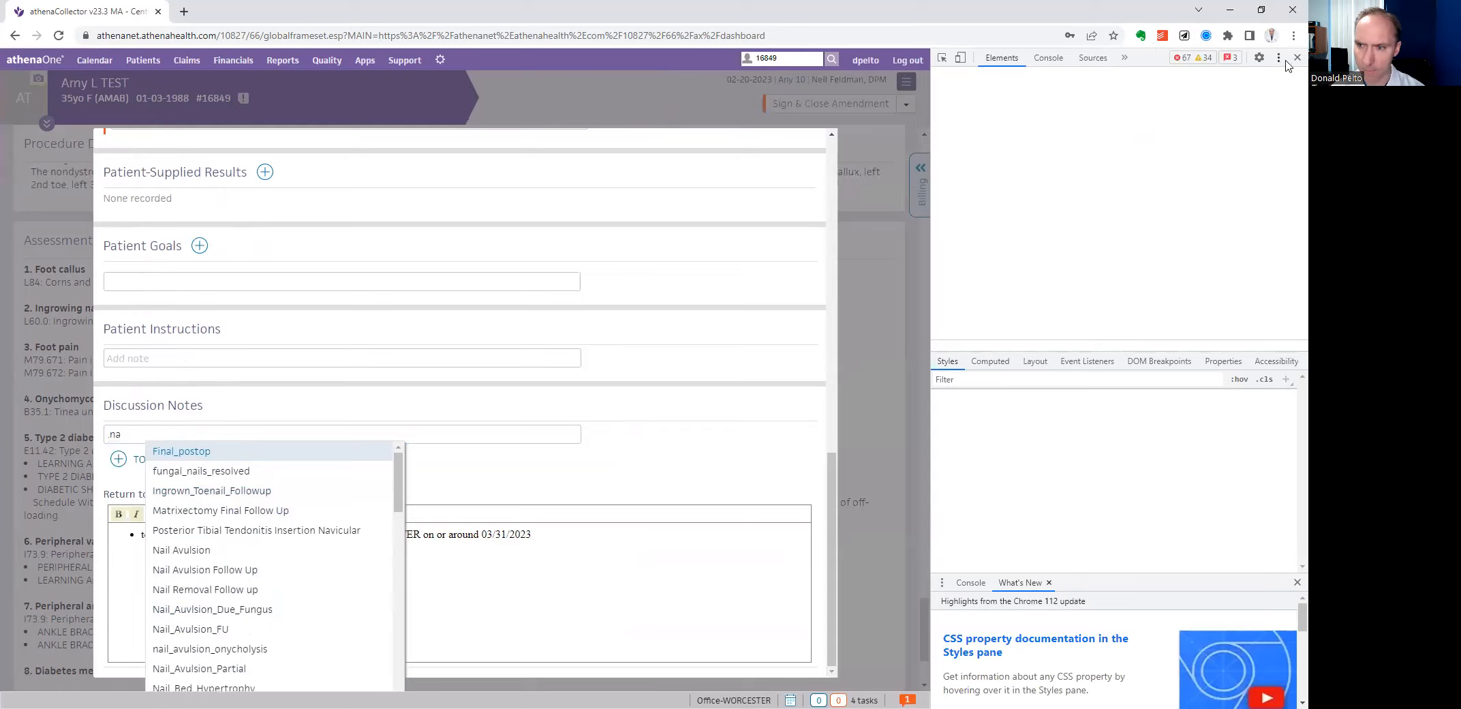
pyautogui.click(1296, 58)
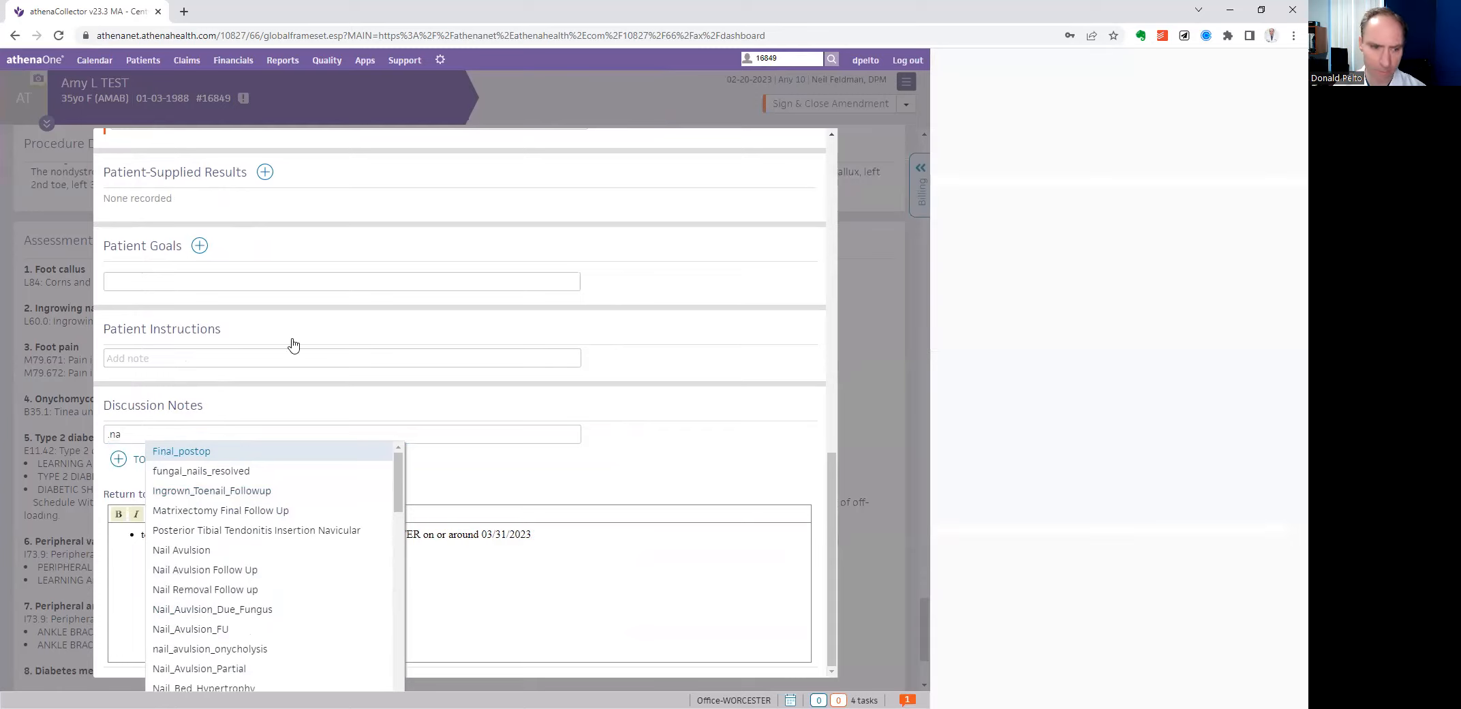
pyautogui.click(123, 437)
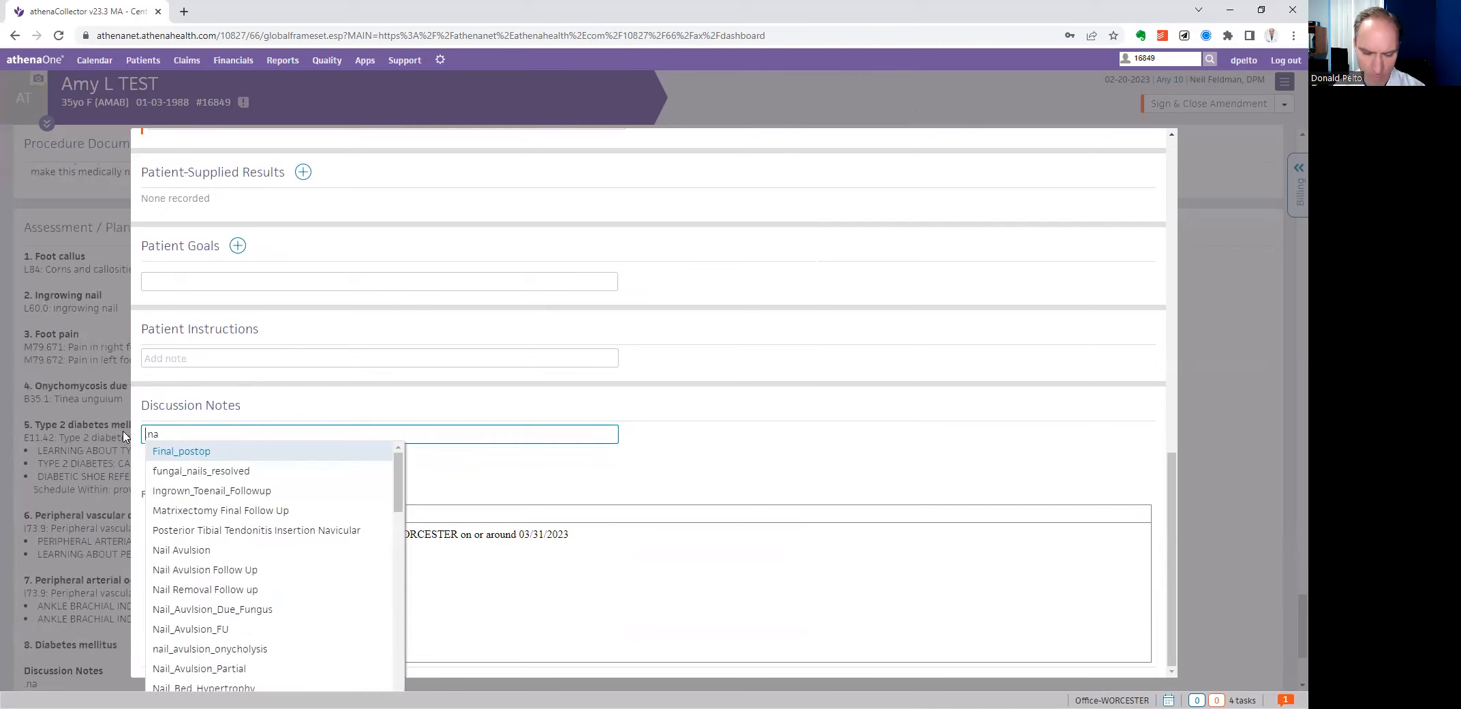
# - Search the discussion notes' text macros for "rout" and clear the search text
pyautogui.press('BackSpace')
pyautogui.press('BackSpace')
pyautogui.press('BackSpace')
pyautogui.write('.rou')
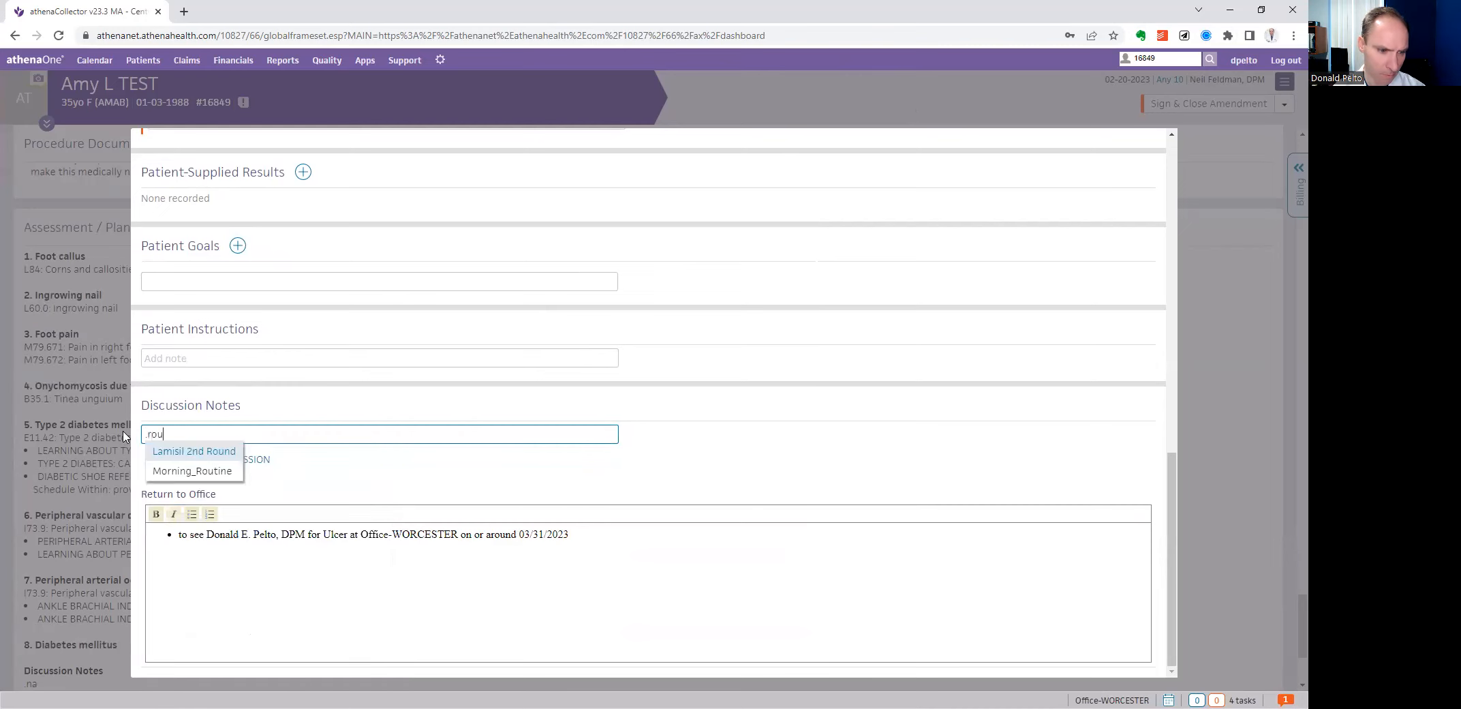
pyautogui.write('t')
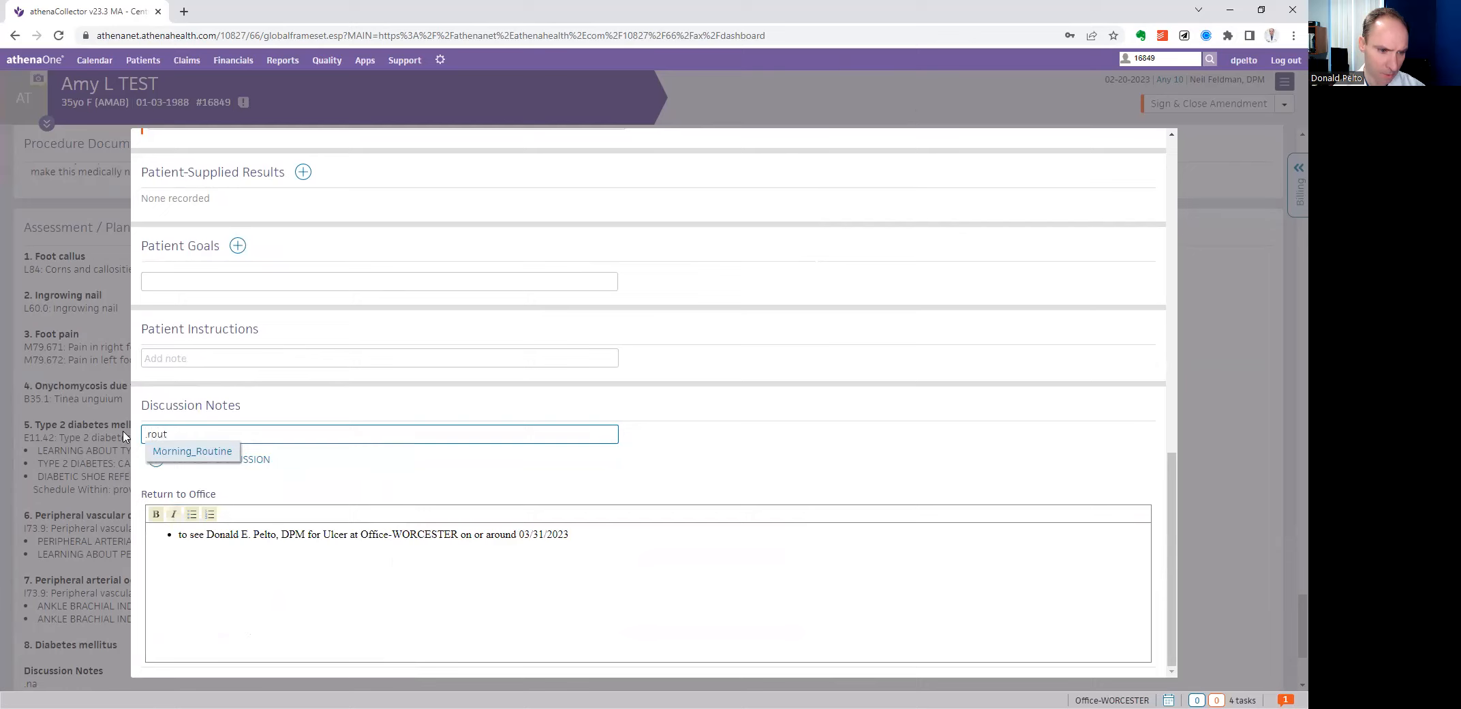
pyautogui.press('BackSpace')
pyautogui.press('BackSpace')
pyautogui.press('BackSpace')
pyautogui.press('BackSpace')
pyautogui.press('BackSpace')
# - Find the text macros for "nail" and insert the Nail_Care macro into the discussion notes
pyautogui.write('.nail')
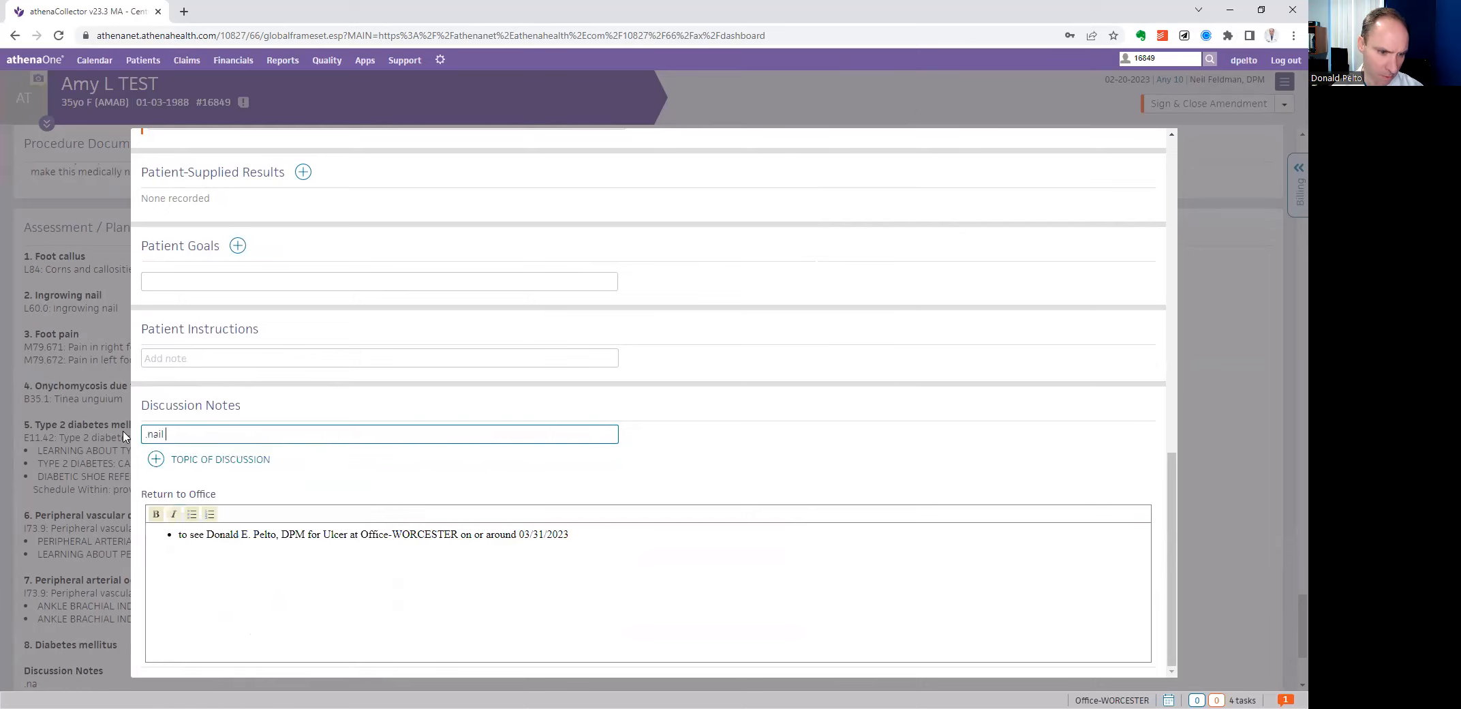
pyautogui.press('BackSpace')
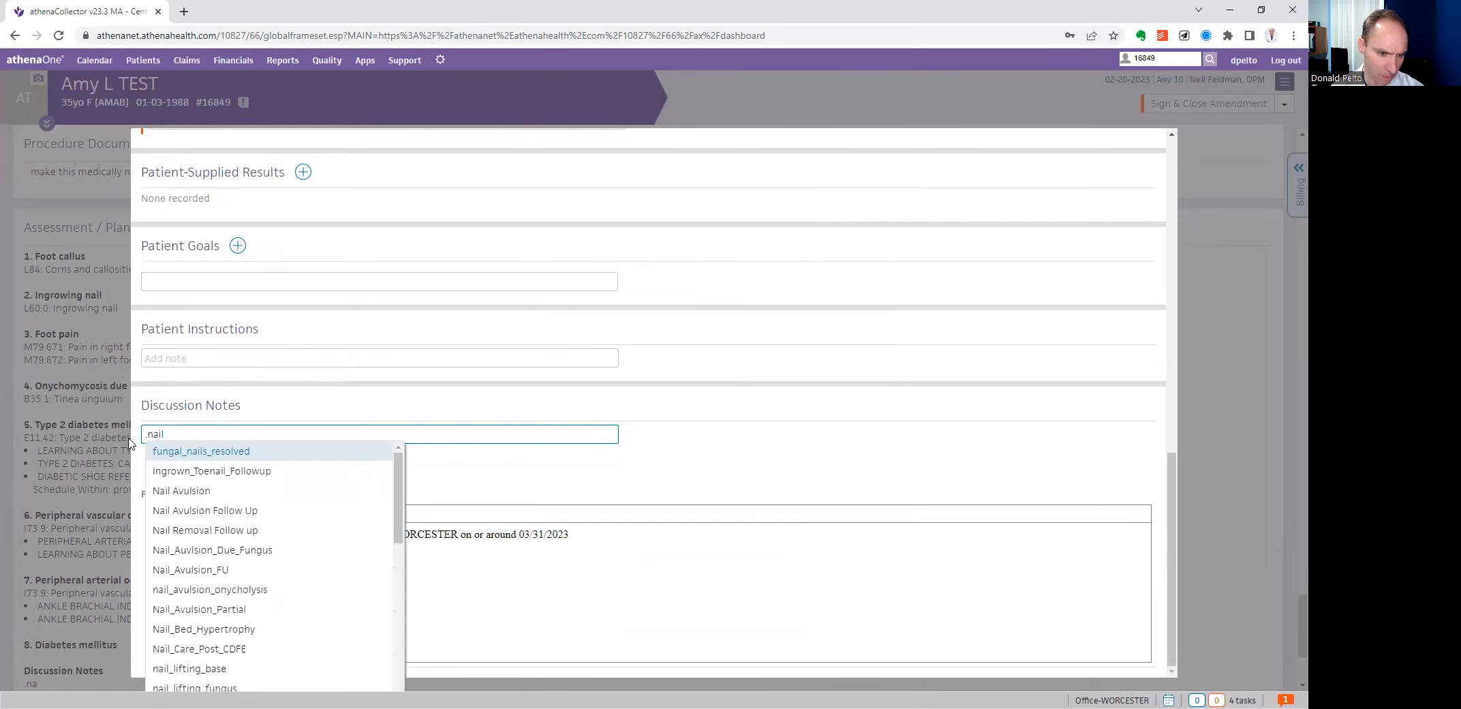
pyautogui.scroll(-3, 186, 479)
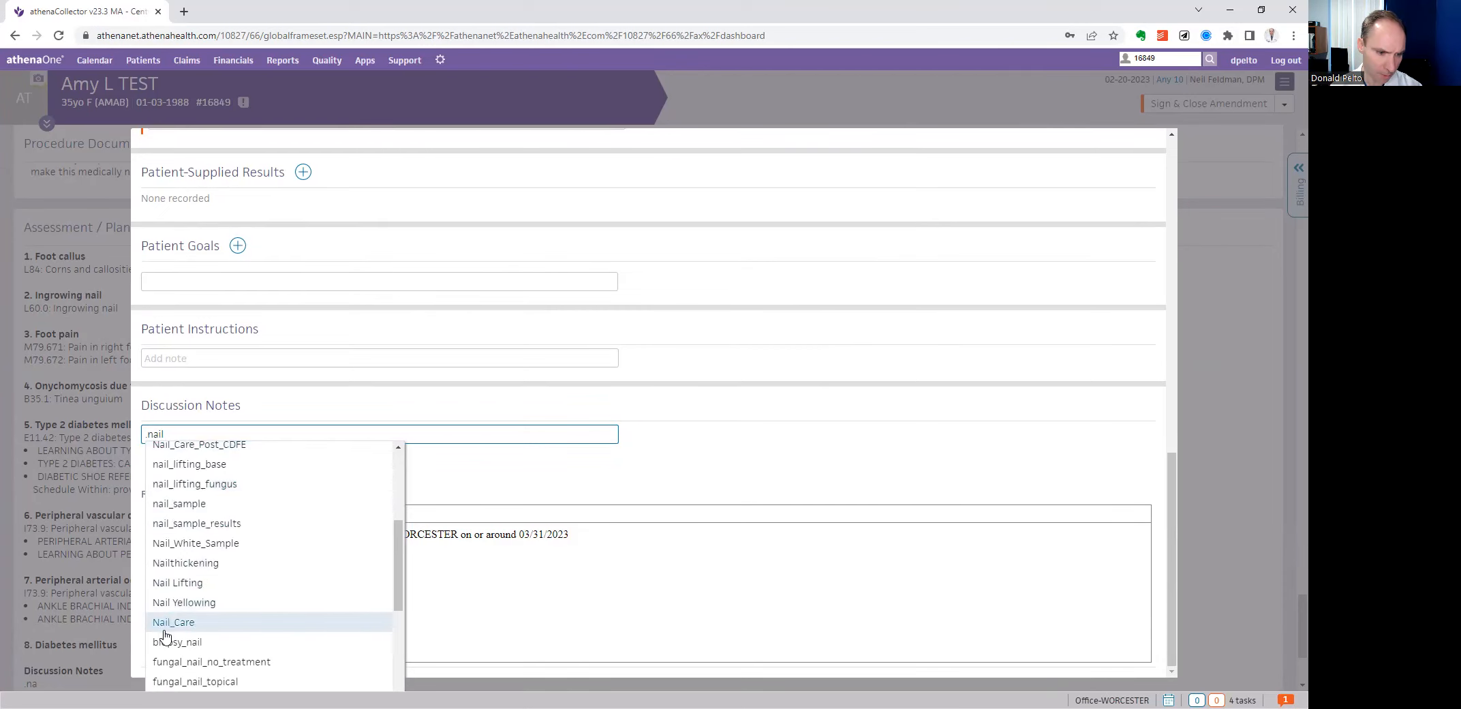
pyautogui.click(164, 630)
pyautogui.click(773, 128)
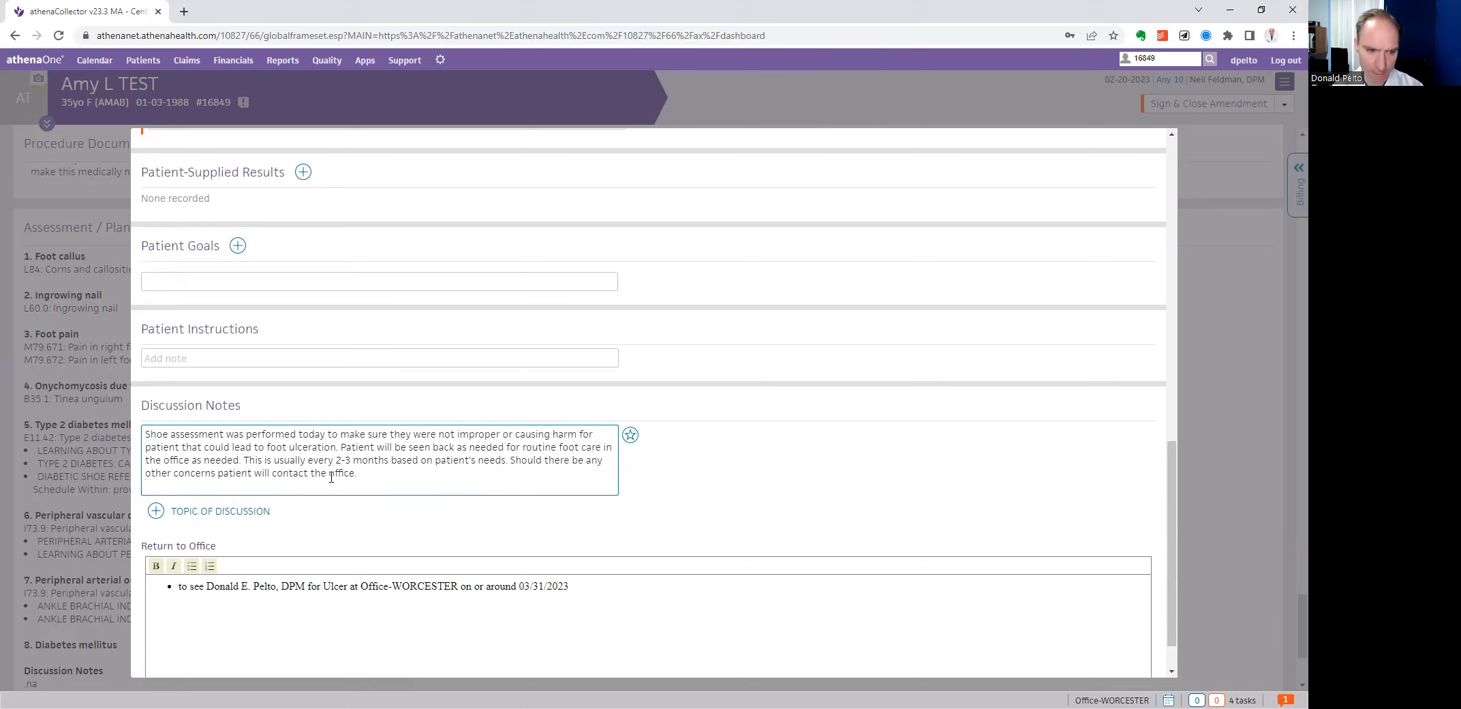
# - Add the Keratoma and Porokeratoma text macros as separate paragraphs below the nail care text in the discussion notes
pyautogui.press('Return')
pyautogui.write('.ker')
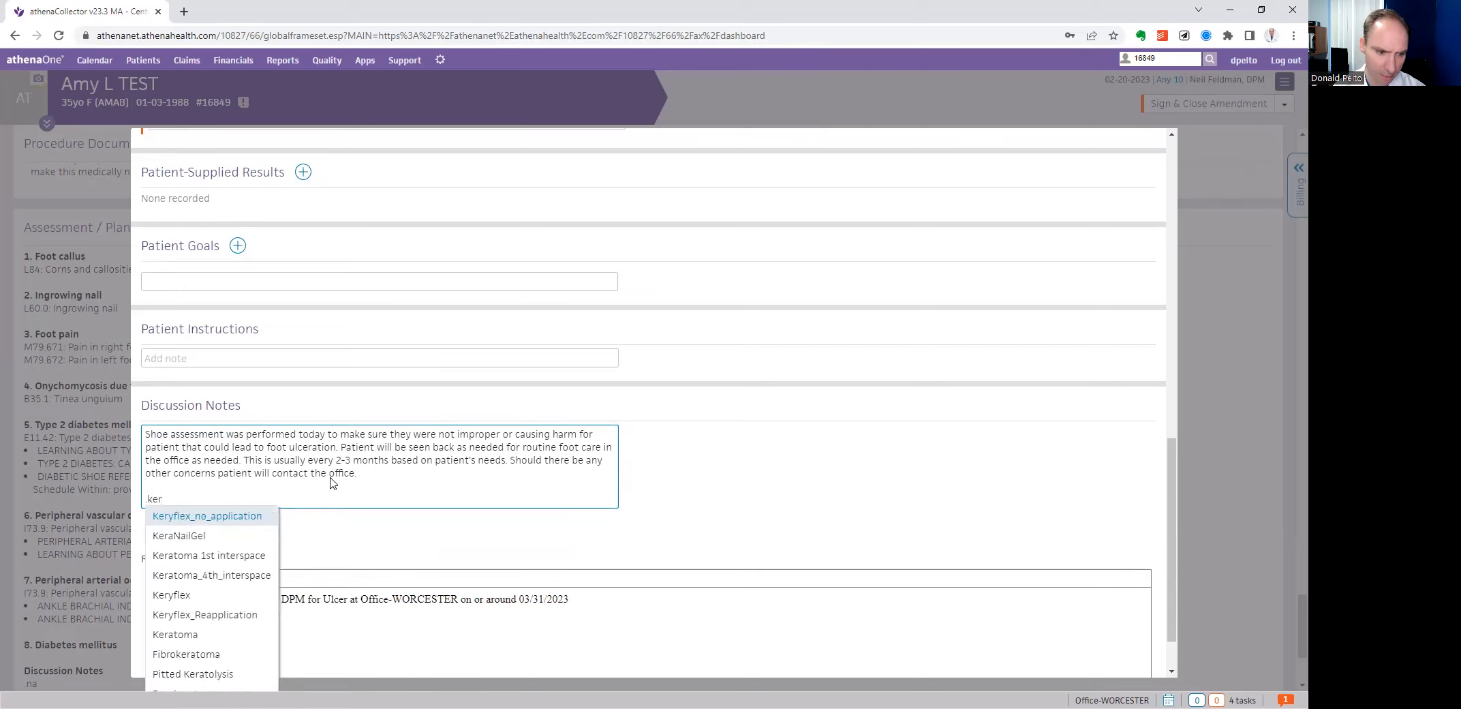
pyautogui.click(208, 635)
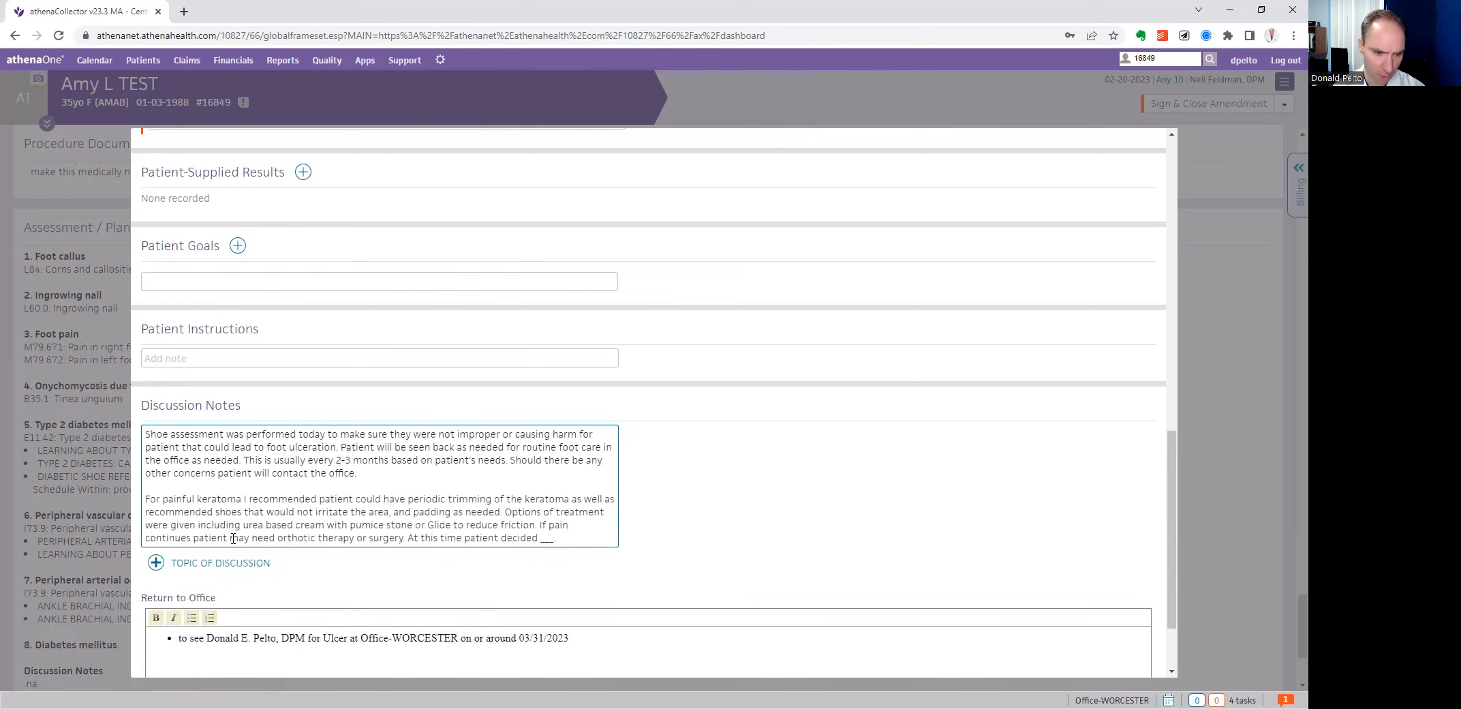
pyautogui.press('Return')
pyautogui.write('.por')
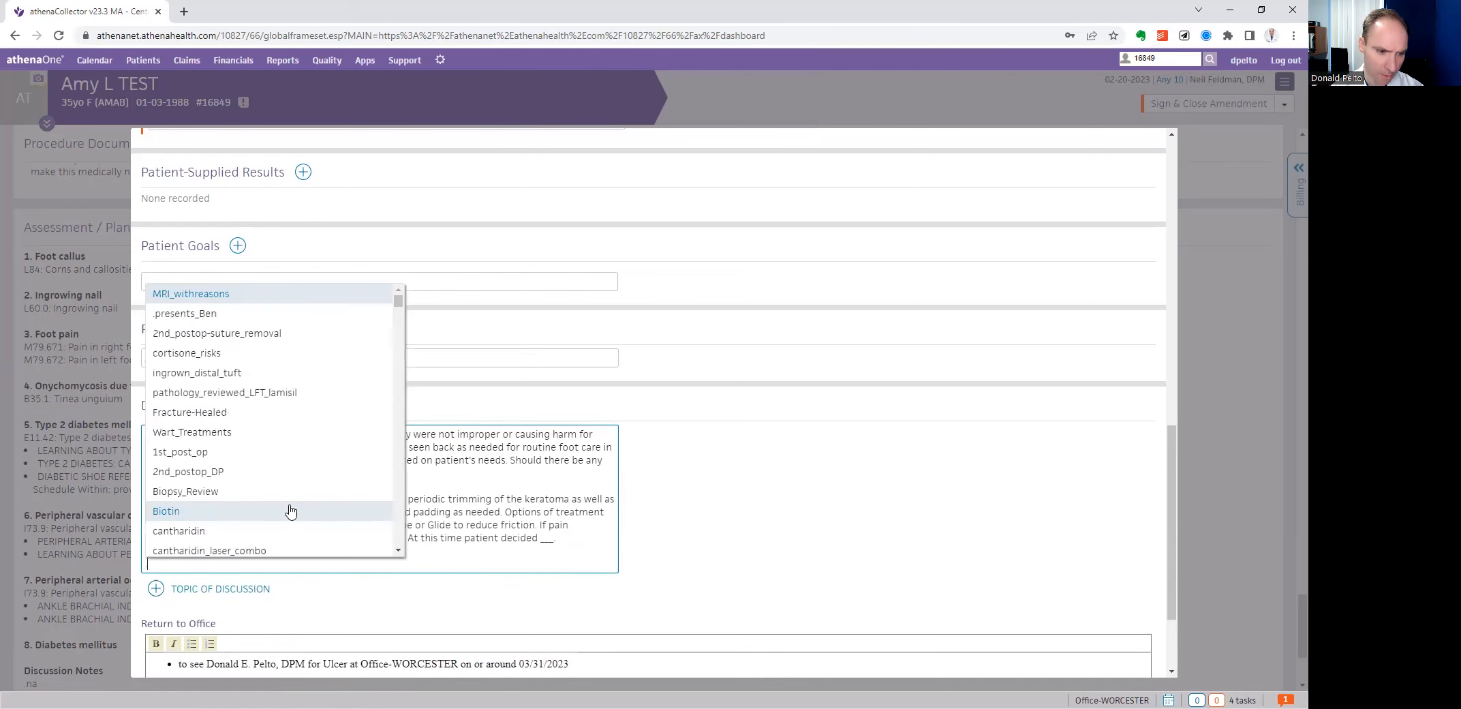
pyautogui.write('o')
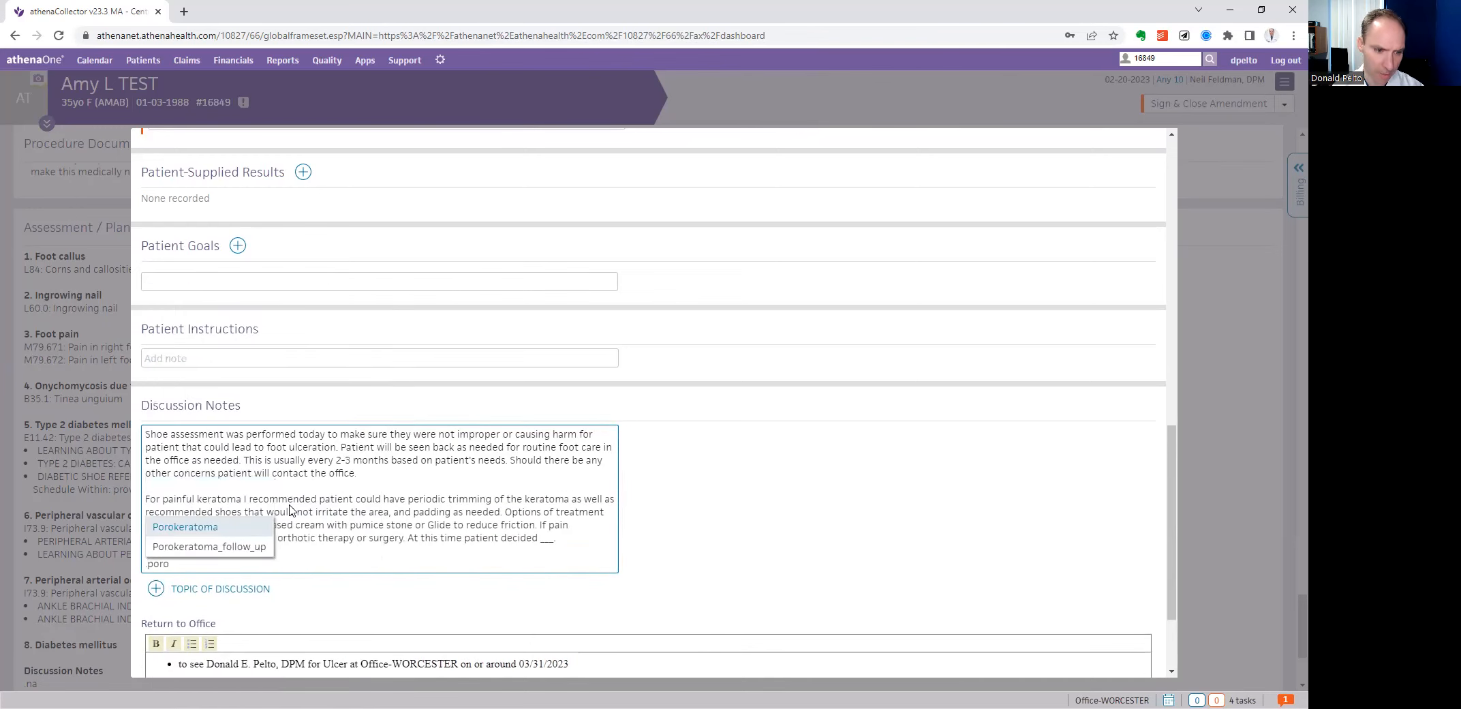
pyautogui.press('Return')
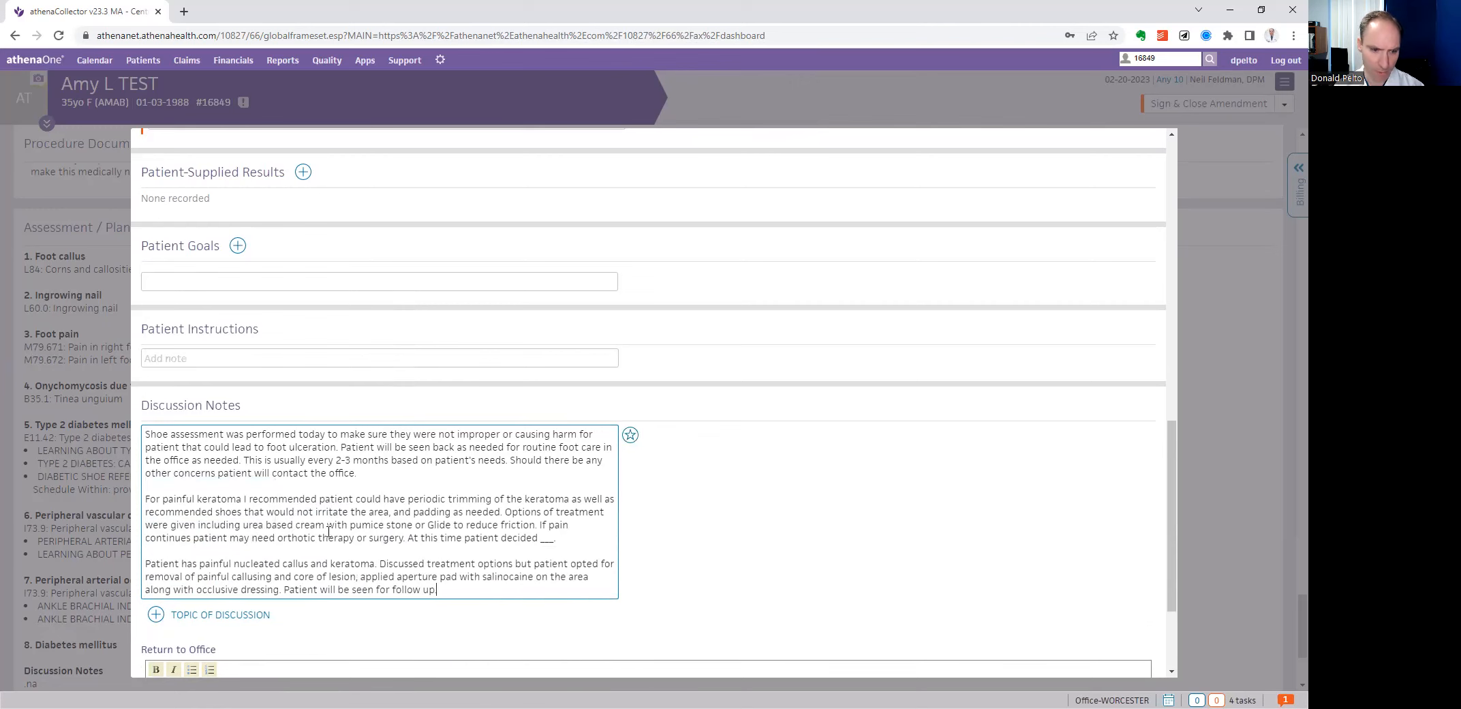
# - Add the Diabetic_Shoes text macro to the discussion notes with "foot deformity of either foot" as the qualifying condition
pyautogui.scroll(-2, 328, 531)
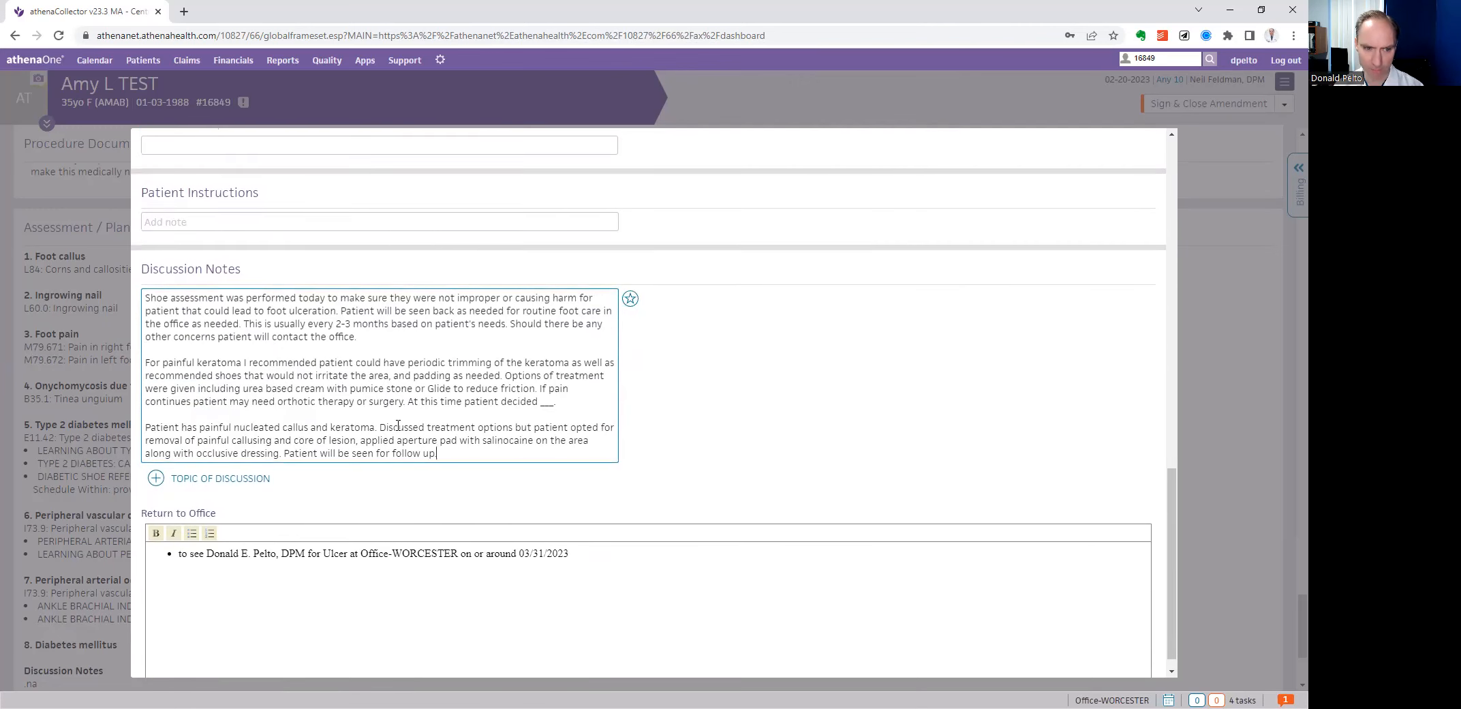
pyautogui.press('Return')
pyautogui.press('Return')
pyautogui.write('.diab')
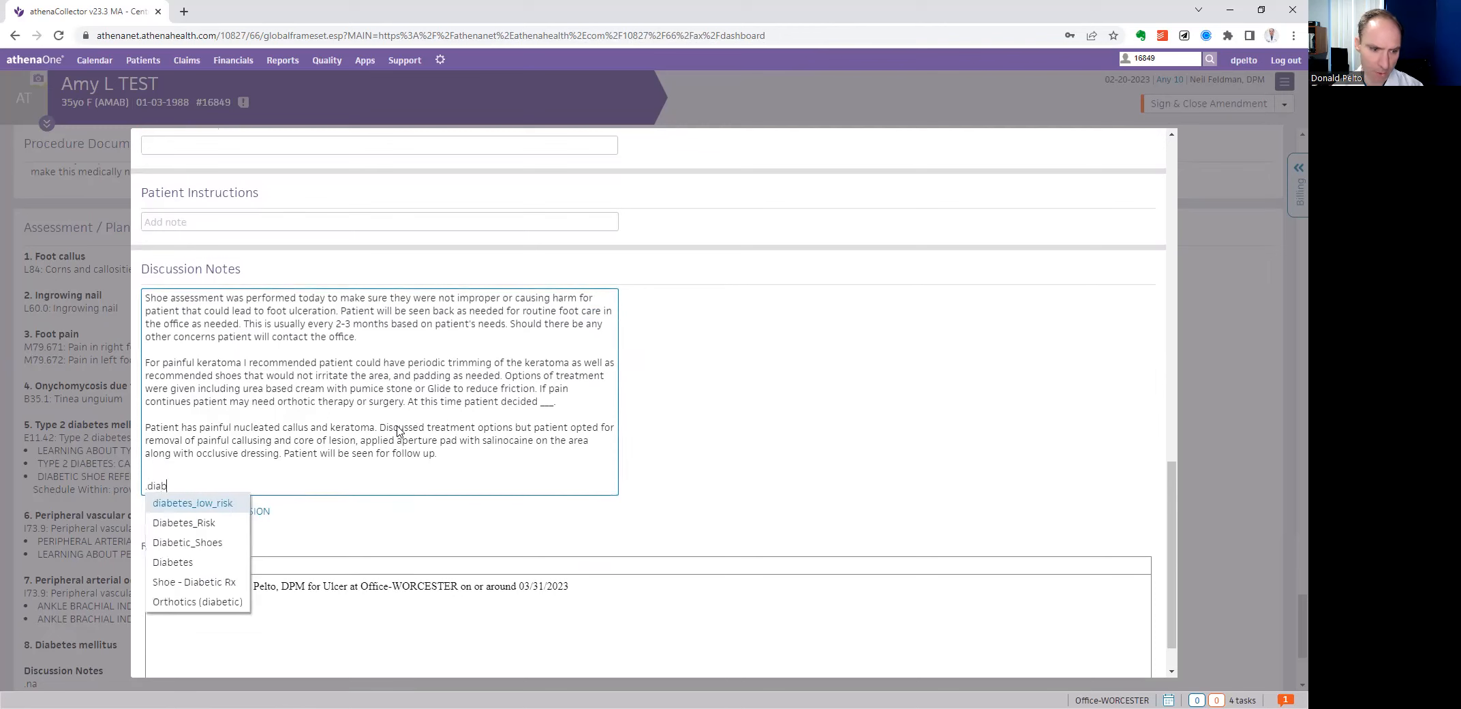
pyautogui.click(171, 543)
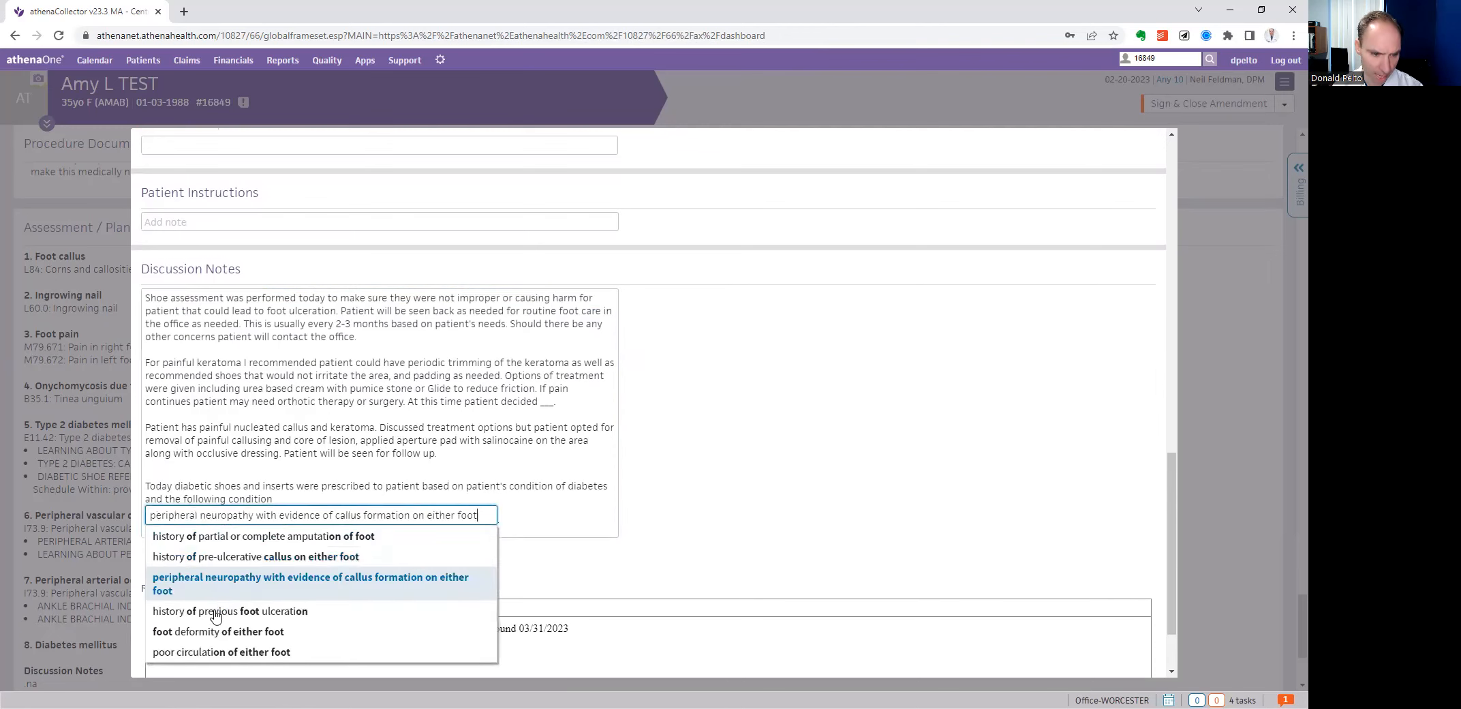
pyautogui.click(202, 617)
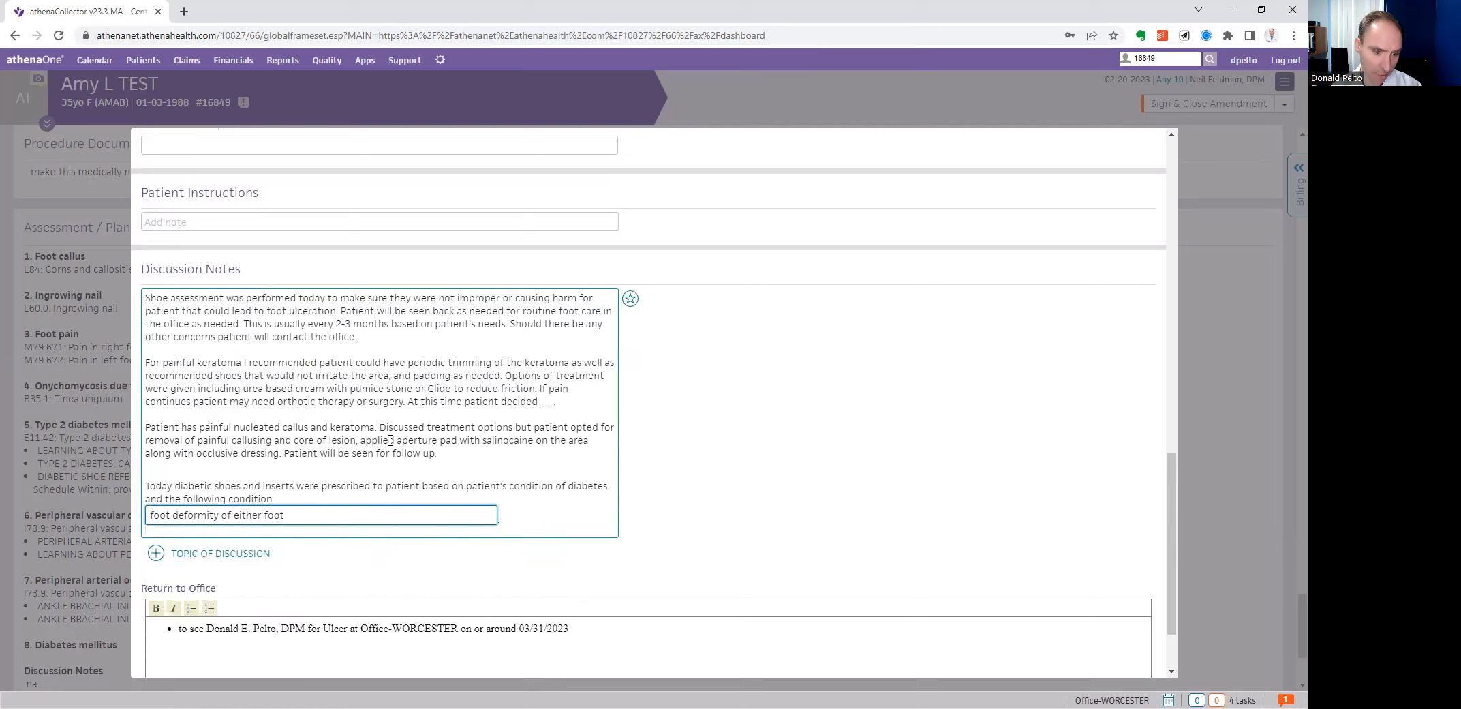
pyautogui.click(549, 513)
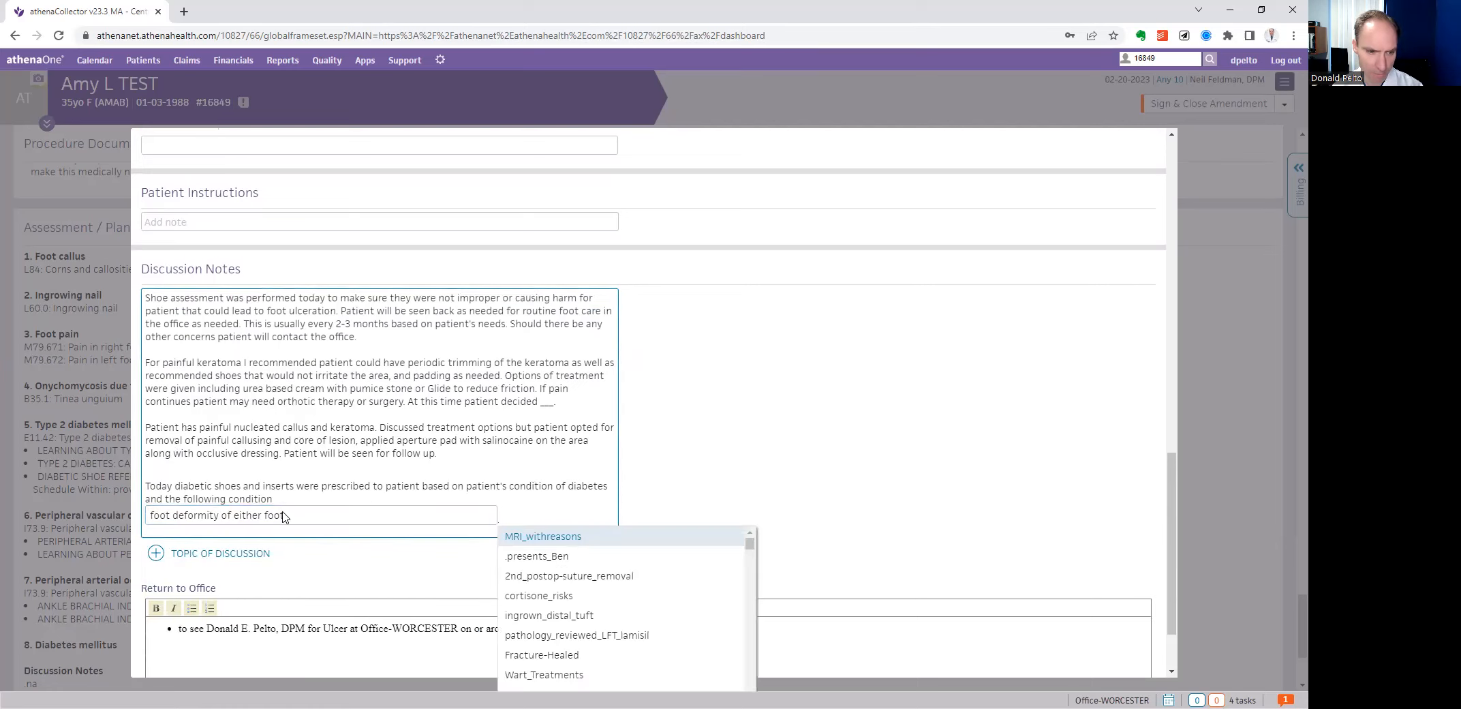
pyautogui.press('Return')
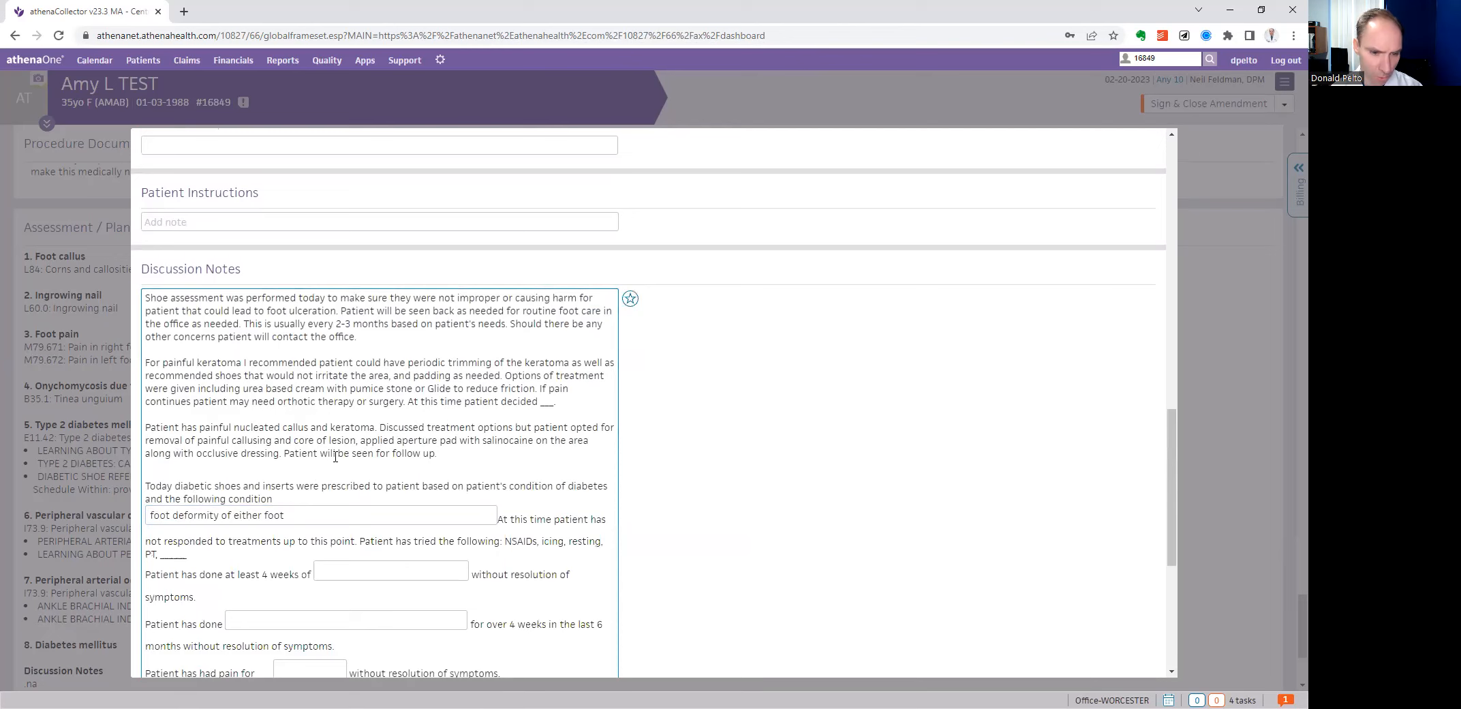
pyautogui.hotkey('ctrl', 'z')
pyautogui.press('Escape')
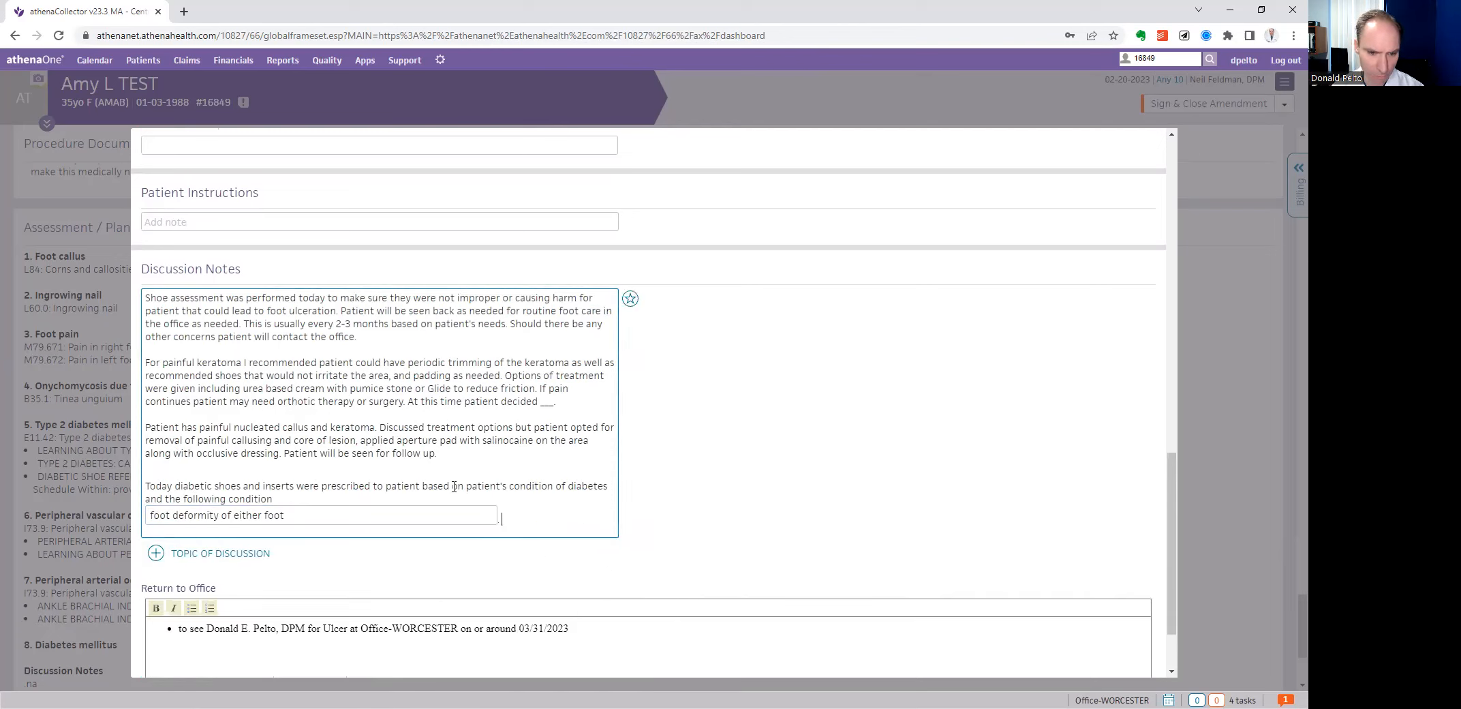
# - Add the ABI text macro below the diabetic shoes paragraph in the discussion notes
pyautogui.press('Return')
pyautogui.write('.abi')
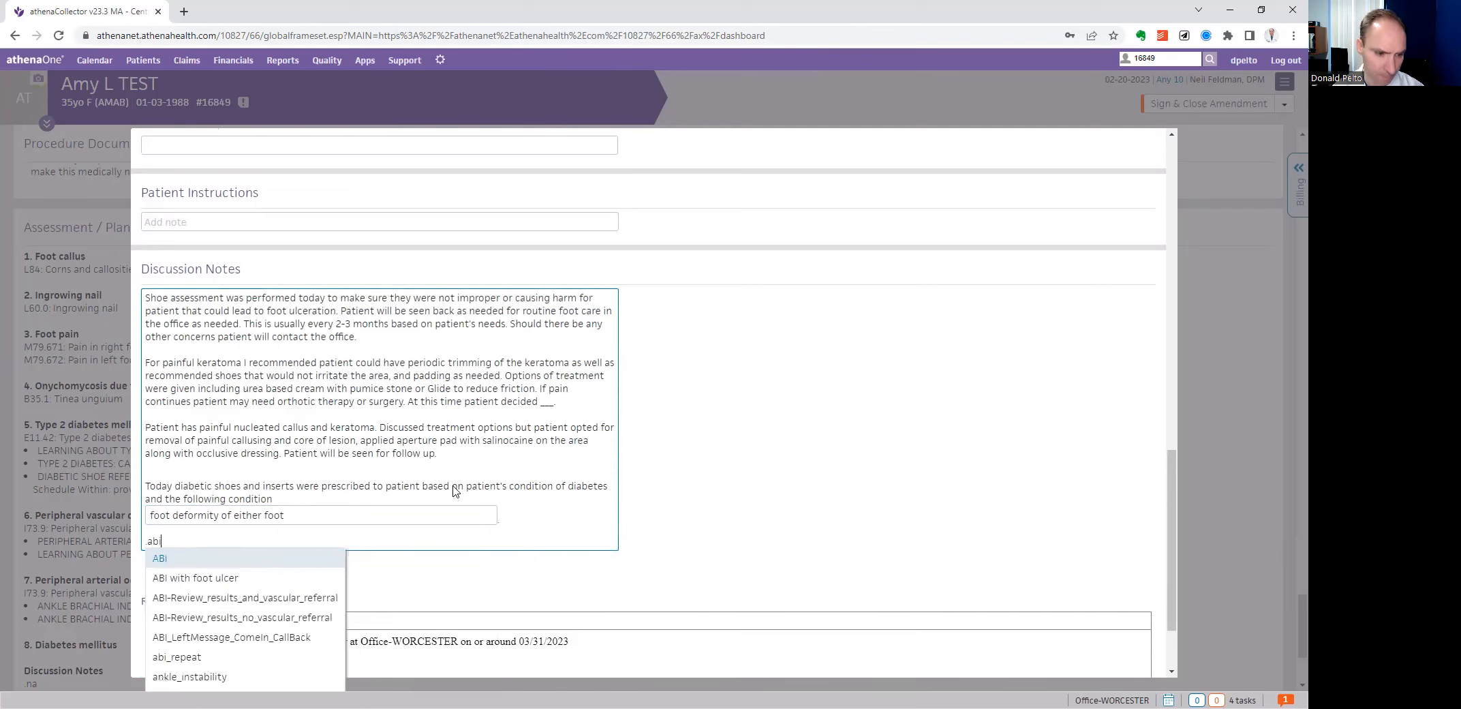
pyautogui.press('Return')
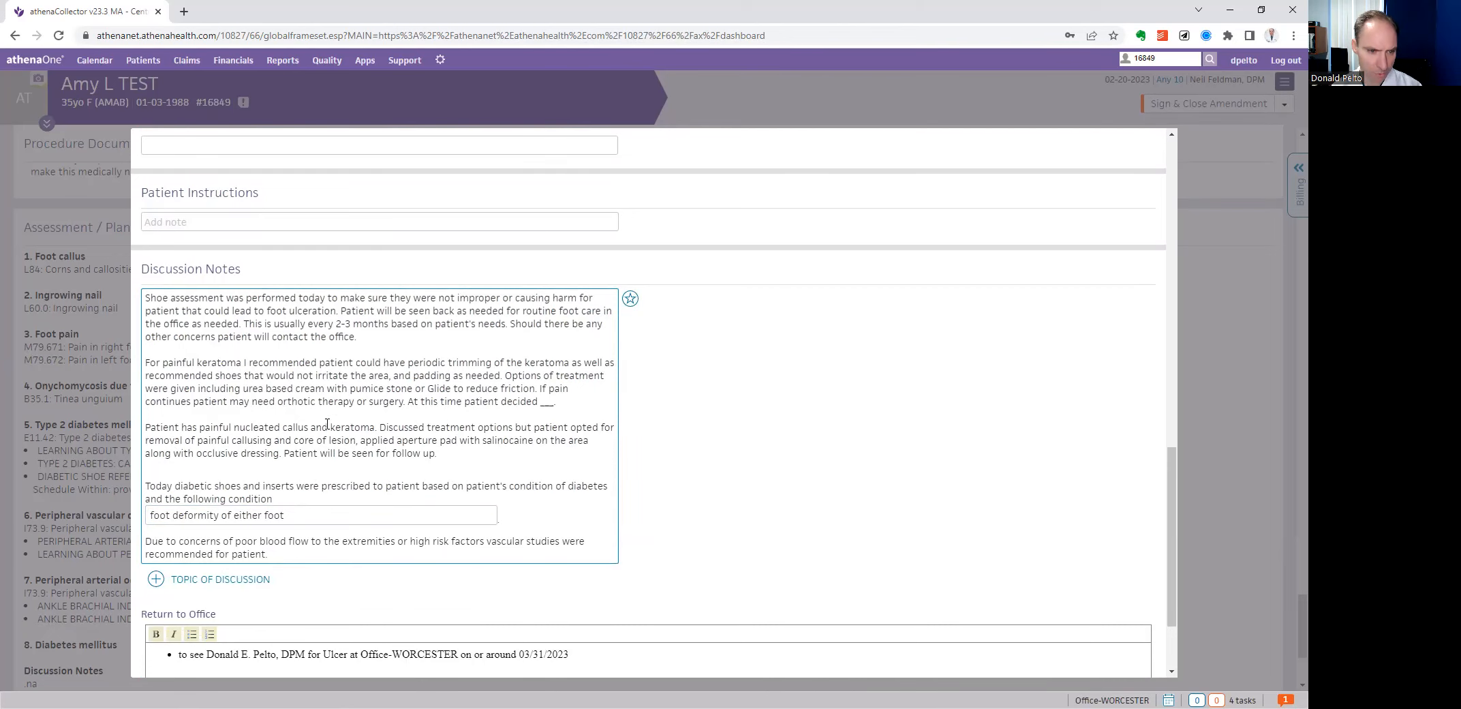
# - Review the discussion notes and the surrounding sections of the plan
pyautogui.scroll(1, 328, 423)
pyautogui.scroll(-2, 273, 452)
pyautogui.scroll(2, 263, 455)
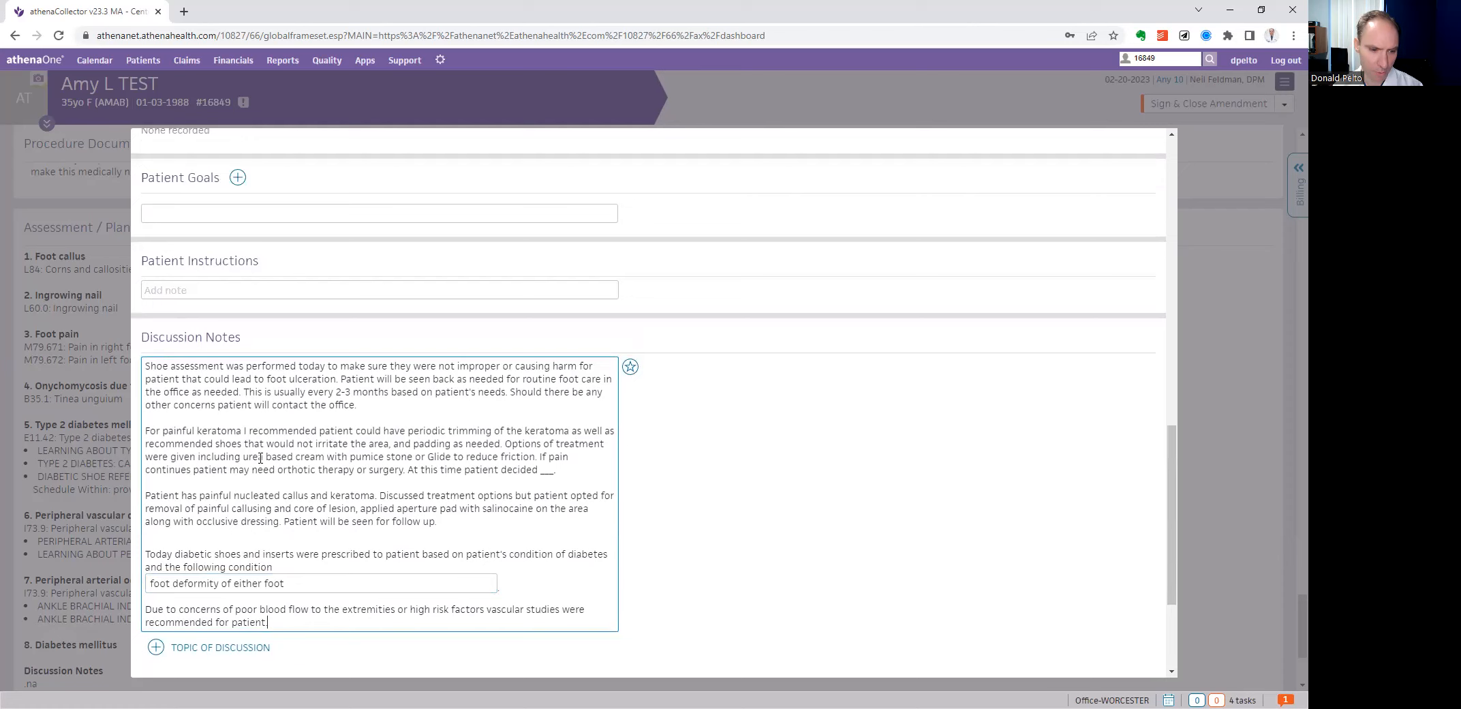
pyautogui.scroll(-3, 261, 457)
pyautogui.scroll(-1, 387, 325)
pyautogui.scroll(6, 918, 234)
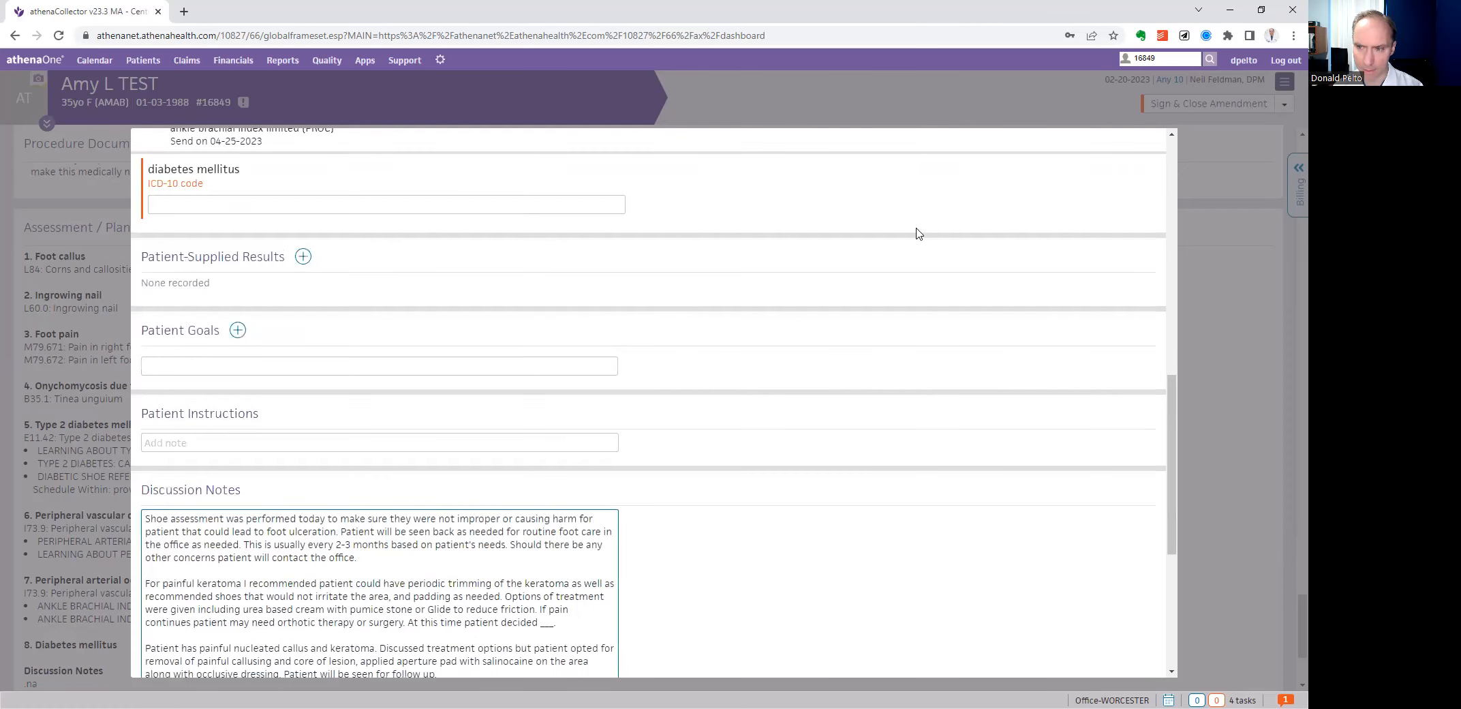